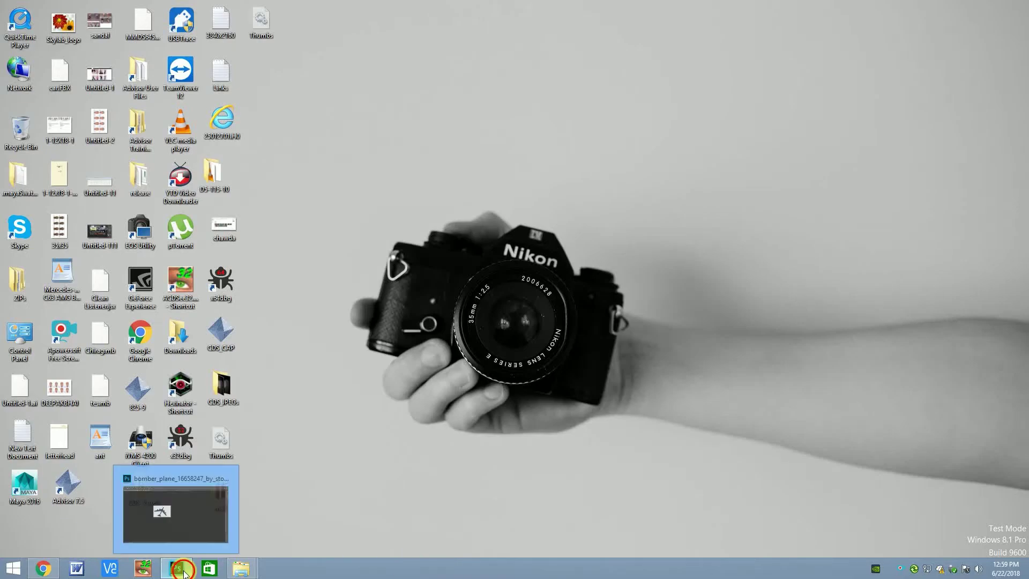
# Create a new 2500 × 2500 px document starting from the 3000 × 2000 preset.
pyautogui.click(176, 568)
pyautogui.click(30, 7)
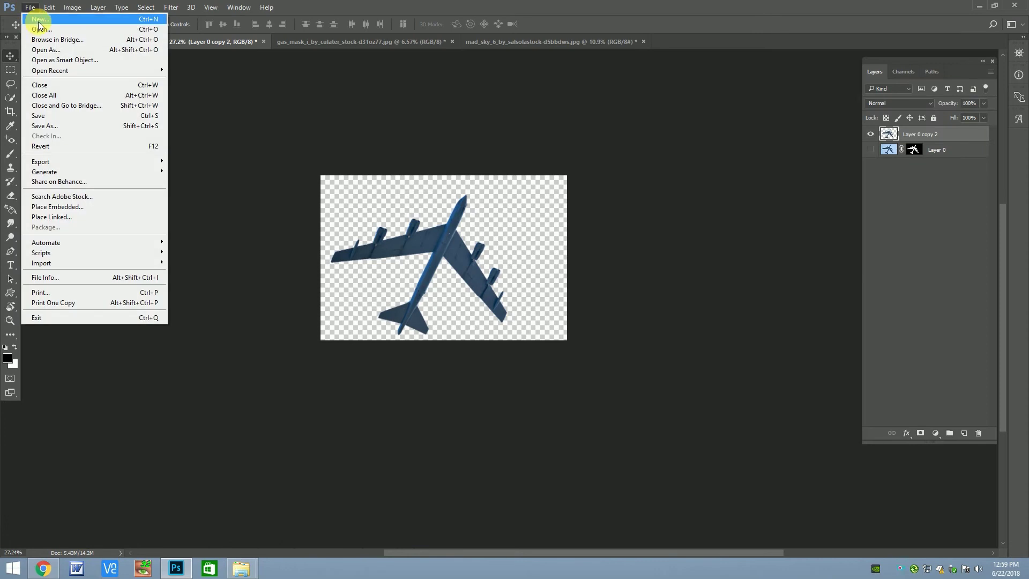
pyautogui.click(40, 19)
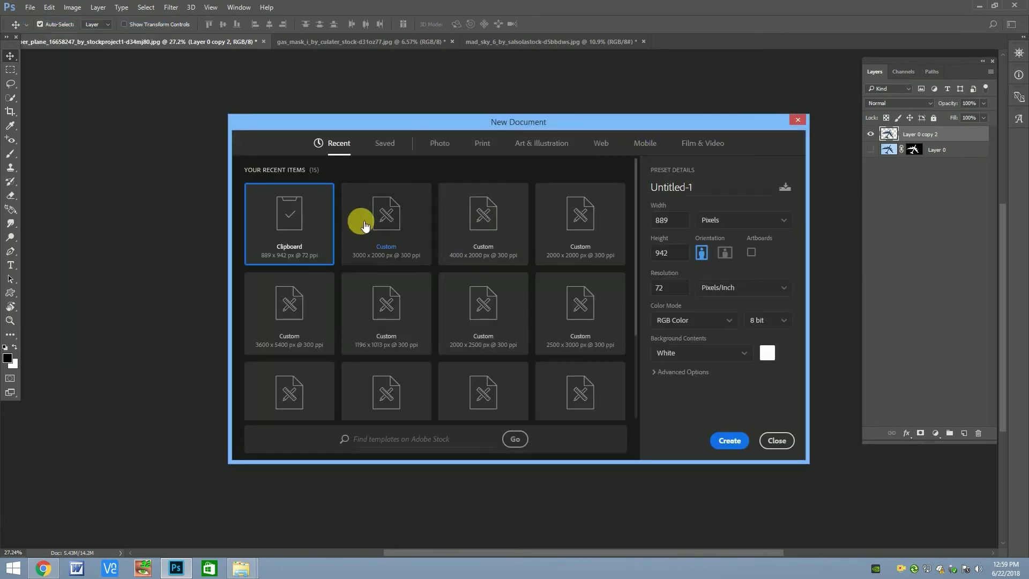
pyautogui.click(365, 220)
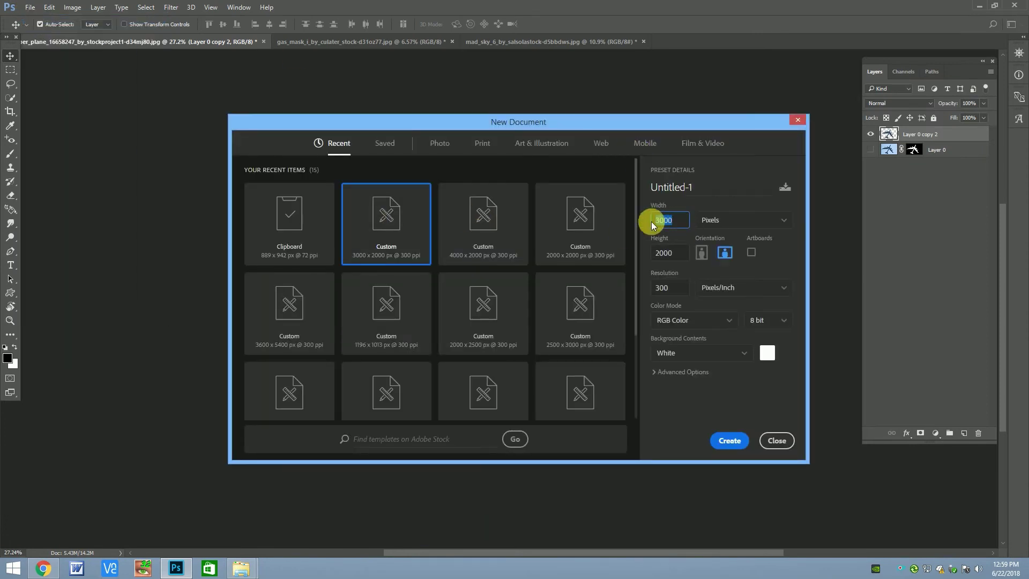
pyautogui.press('Tab')
pyautogui.hotkey('shift', 'Tab')
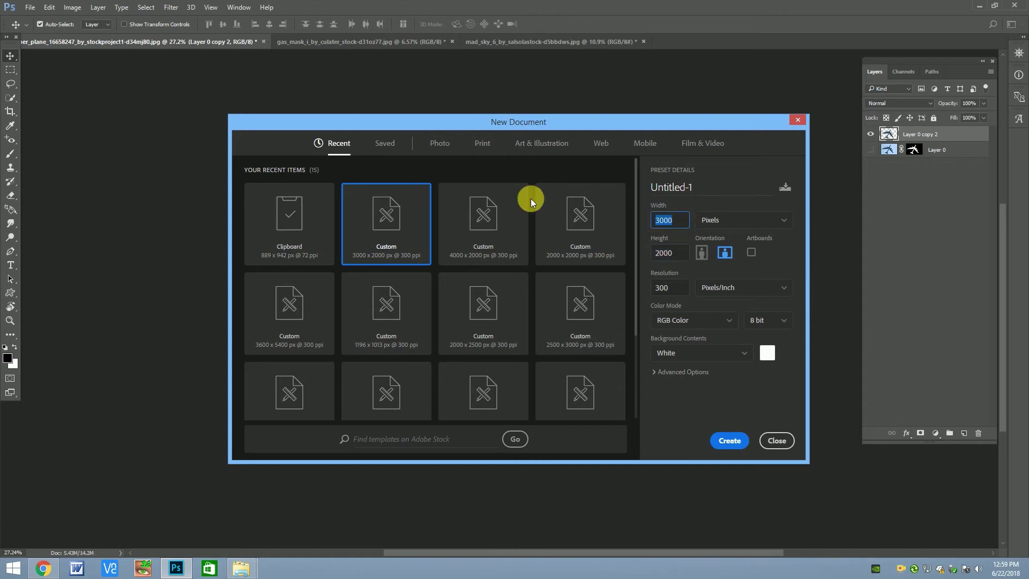
pyautogui.press('Tab')
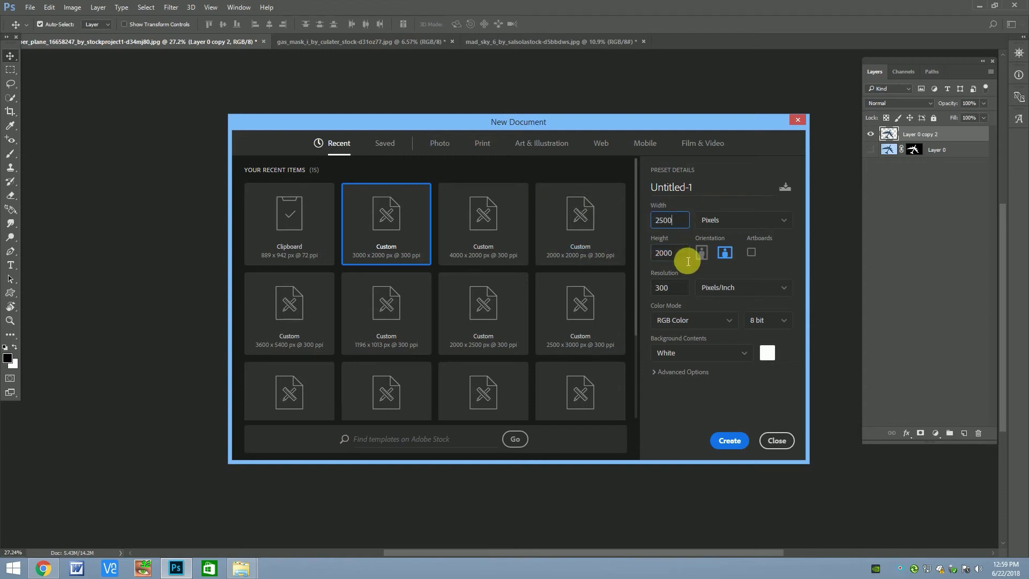
pyautogui.write('2500')
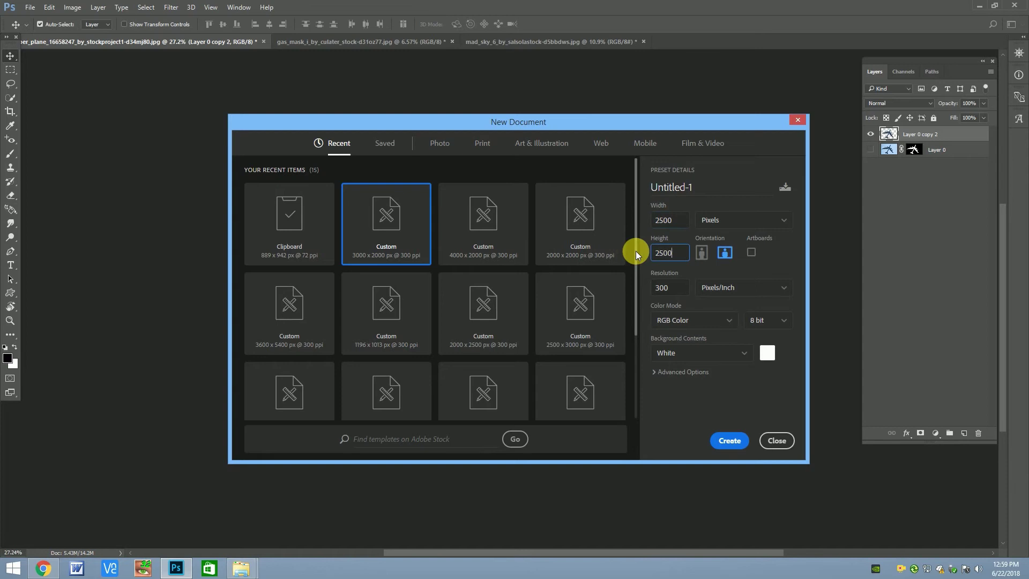
pyautogui.press('Return')
# Extend the canvas with the Crop tool, first rightward, then upward and to the right.
pyautogui.scroll(-2, 325, 280)
pyautogui.press('c')
pyautogui.moveTo(467, 293); pyautogui.dragTo(508, 290)
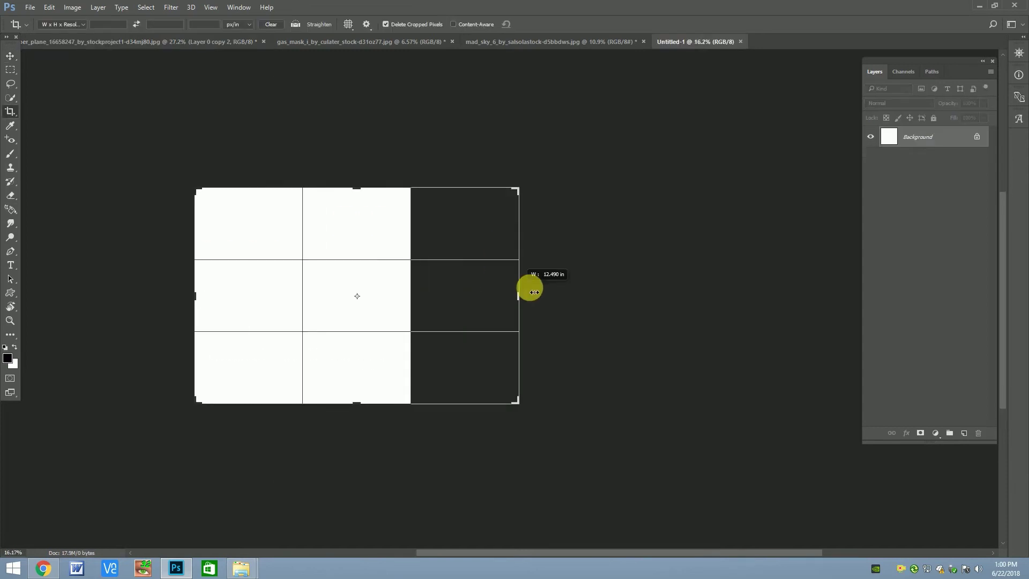
pyautogui.press('Return')
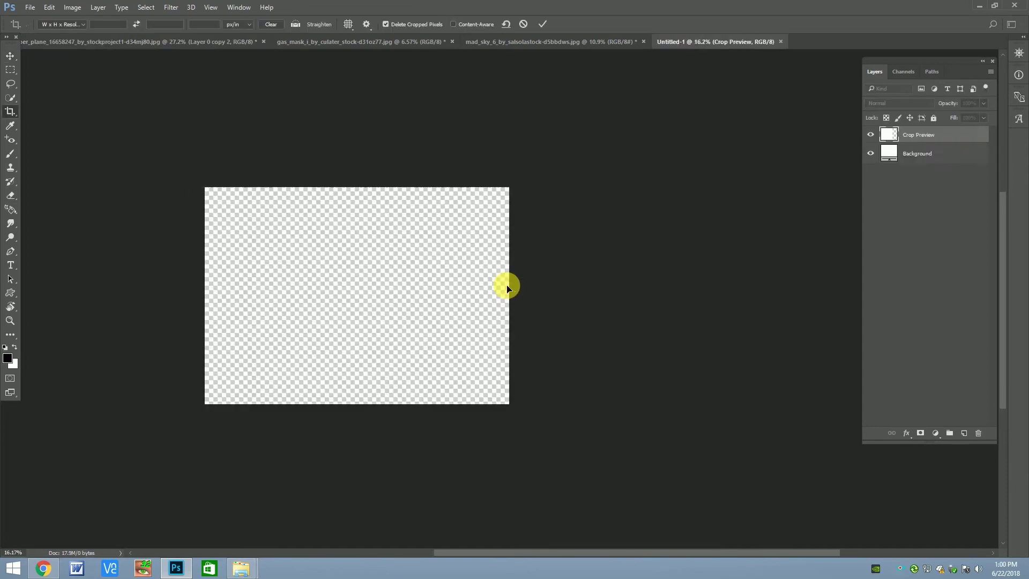
pyautogui.press('v')
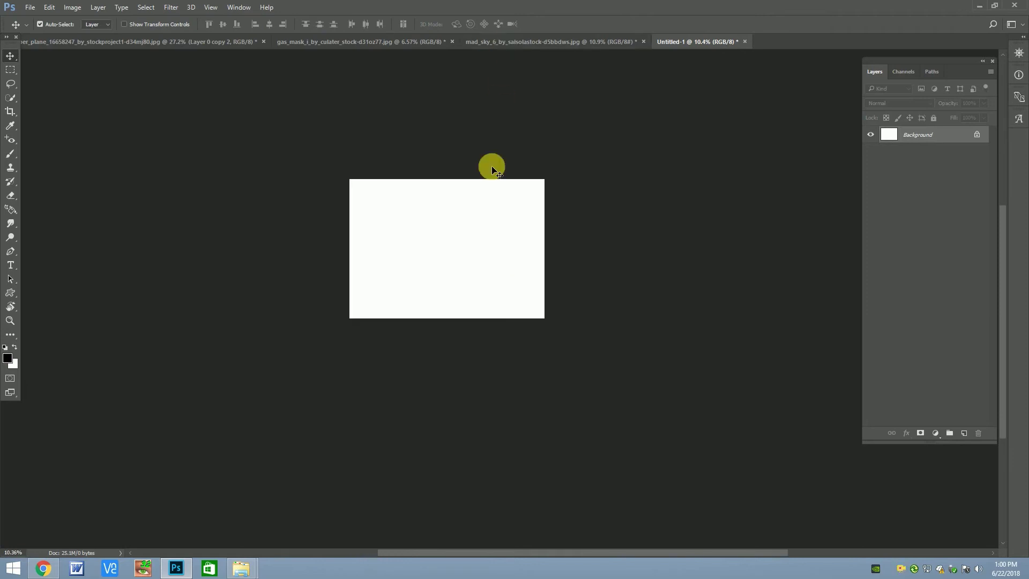
pyautogui.press('c')
pyautogui.scroll(-2, 504, 214)
pyautogui.scroll(3, 520, 198)
pyautogui.moveTo(535, 187); pyautogui.dragTo(570, 162)
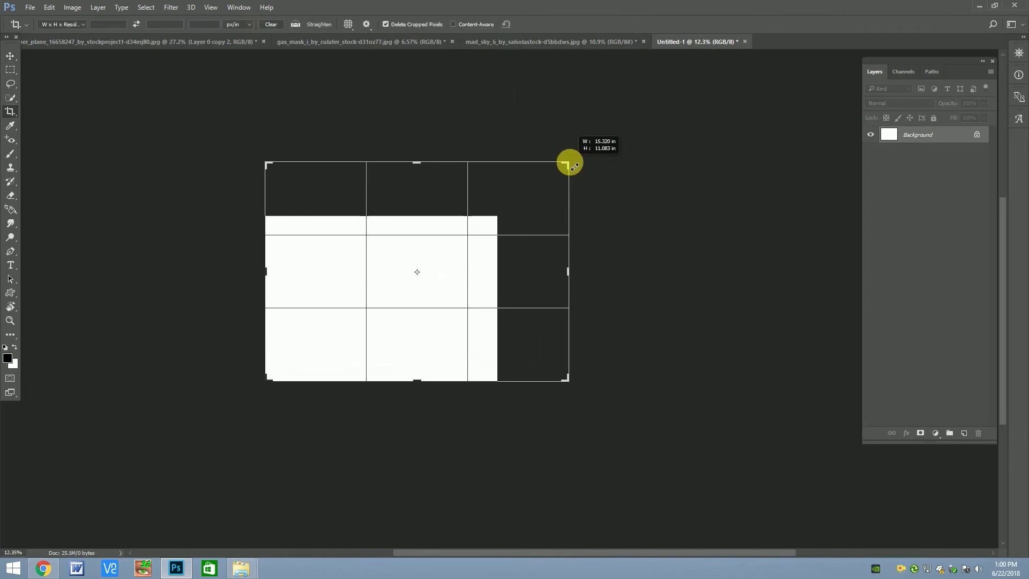
pyautogui.press('Return')
# In the gas_mask file, disable Layer 0's layer mask and hide the layers to isolate Layer 2.
pyautogui.press('v')
pyautogui.click(487, 43)
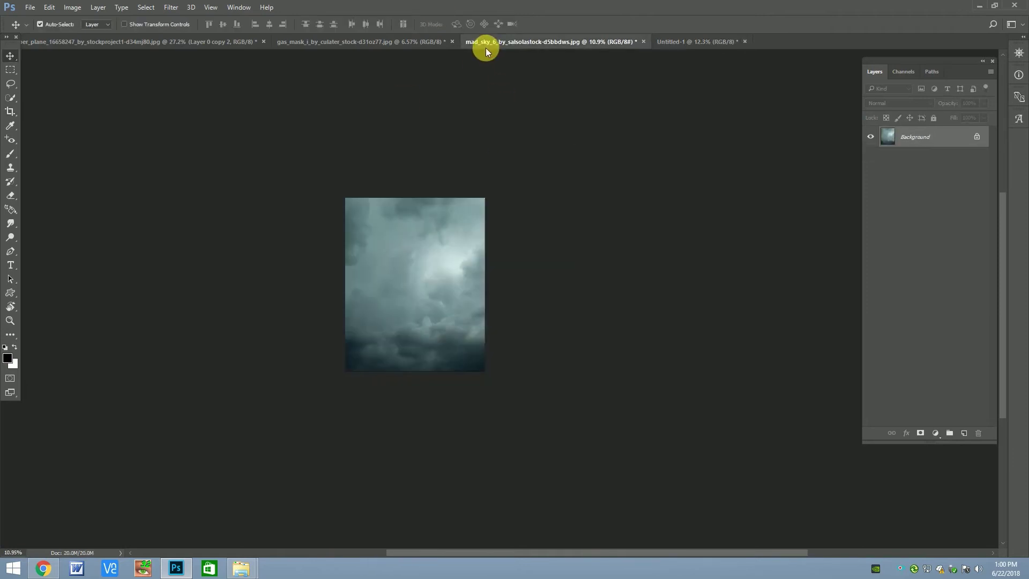
pyautogui.click(306, 42)
pyautogui.click(418, 353)
pyautogui.keyDown('alt'); pyautogui.click(871, 149); pyautogui.keyUp('alt')
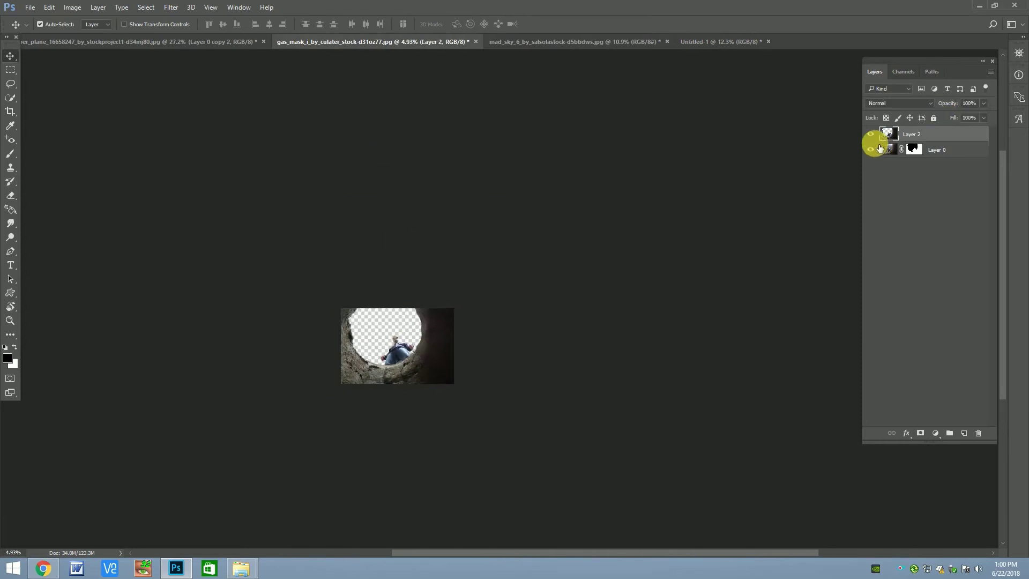
pyautogui.rightClick(914, 149)
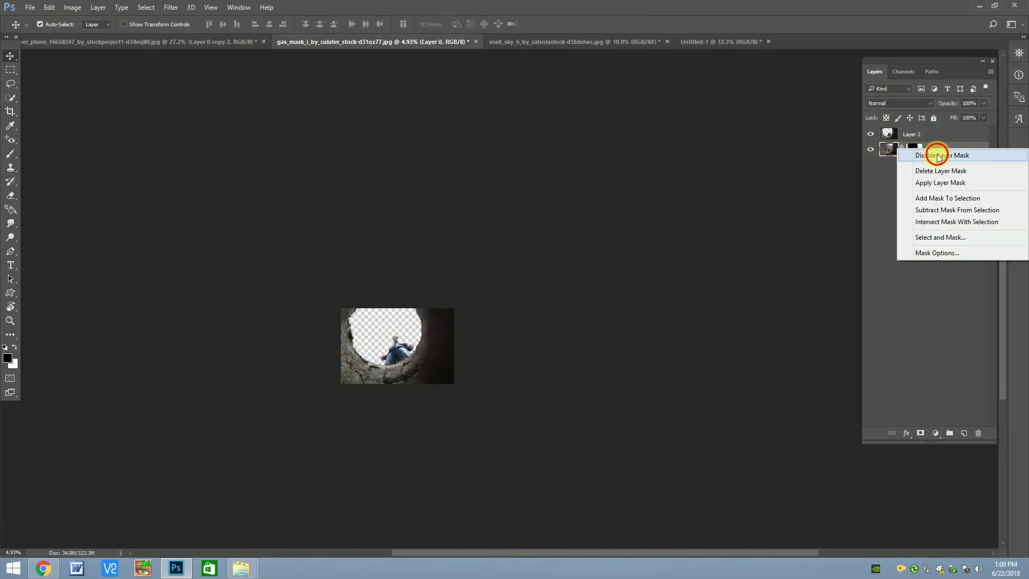
pyautogui.click(935, 152)
pyautogui.scroll(5, 386, 345)
pyautogui.scroll(2, 396, 346)
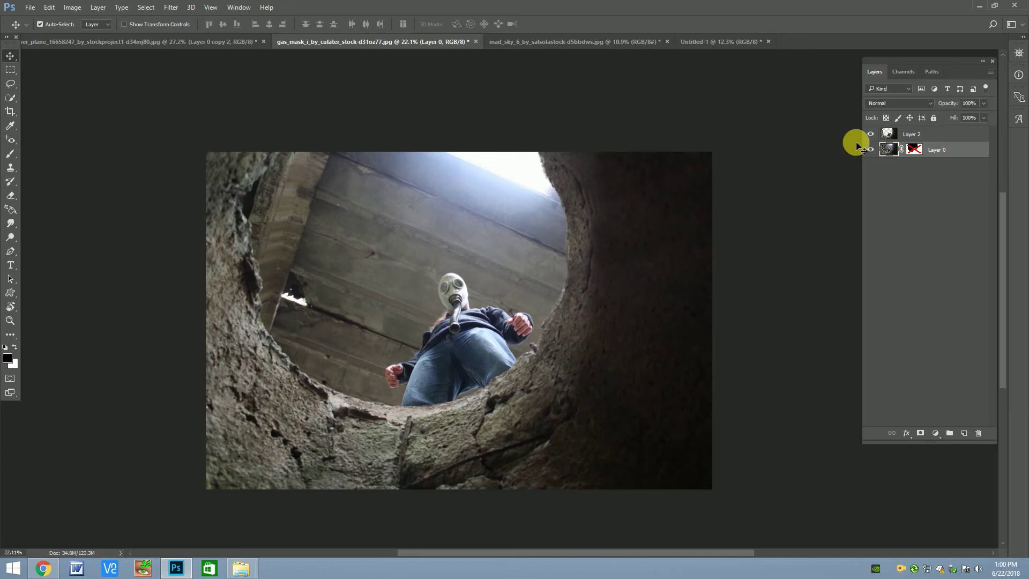
pyautogui.click(872, 150)
# Copy Layer 2 into Untitled-1 and scale it to about 120% to fill the canvas.
pyautogui.moveTo(942, 136)
pyautogui.mouseDown()
pyautogui.moveTo(743, 41)
pyautogui.moveTo(478, 223)
pyautogui.mouseUp()
pyautogui.hotkey('ctrl', 't')
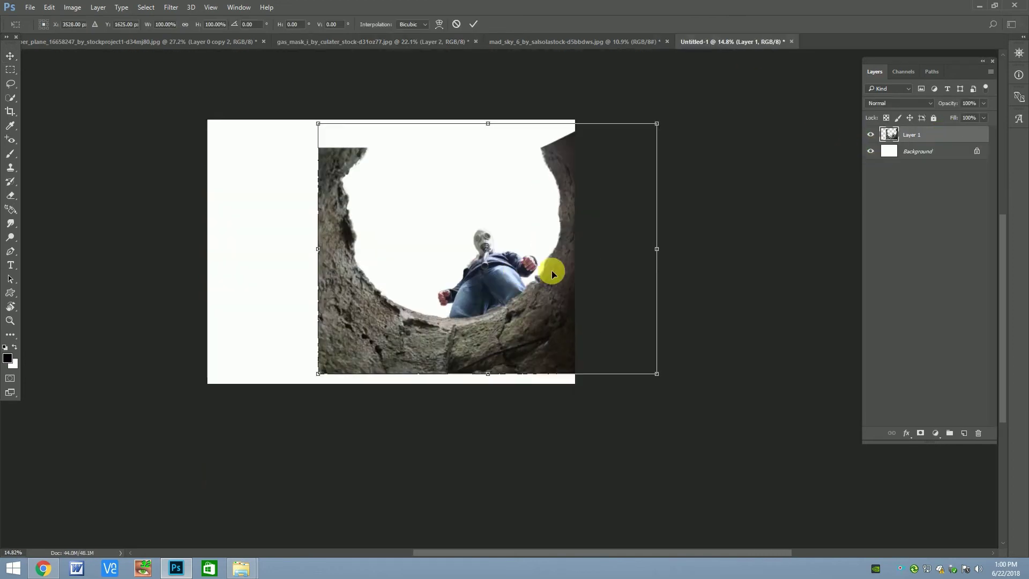
pyautogui.moveTo(552, 269); pyautogui.dragTo(442, 280)
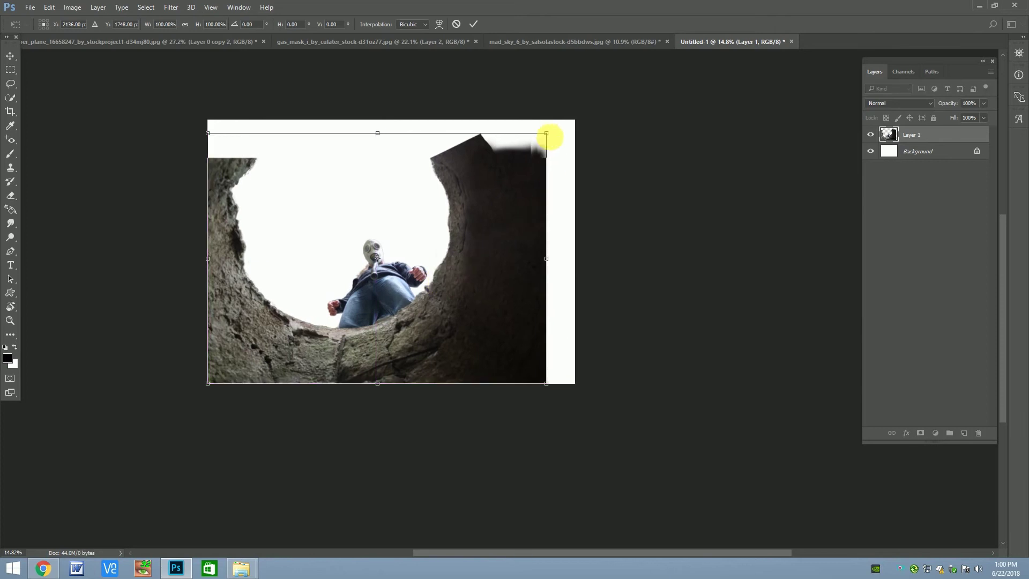
pyautogui.moveTo(552, 130); pyautogui.dragTo(570, 115)
pyautogui.moveTo(499, 189); pyautogui.dragTo(516, 173)
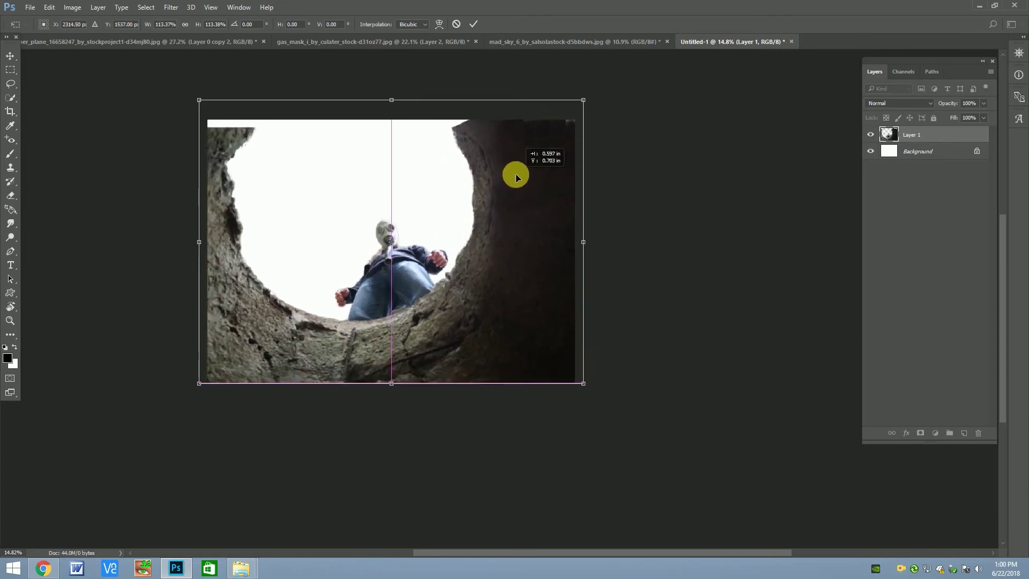
pyautogui.moveTo(583, 100); pyautogui.dragTo(598, 86)
pyautogui.moveTo(541, 161); pyautogui.dragTo(548, 168)
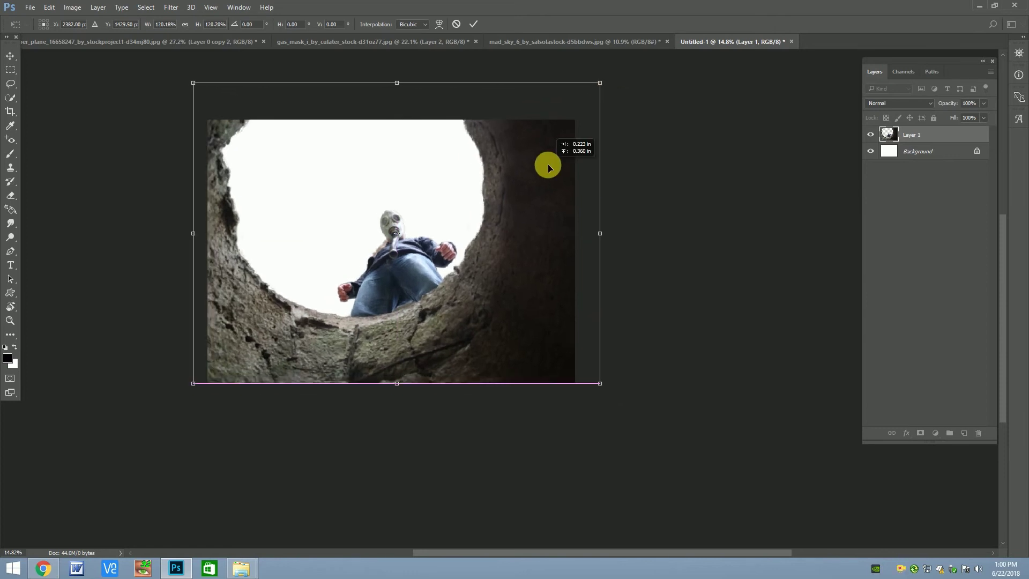
# Commit the transform, then erase stray edge pixels on Layer 1 with a 250 px eraser.
pyautogui.press('Return')
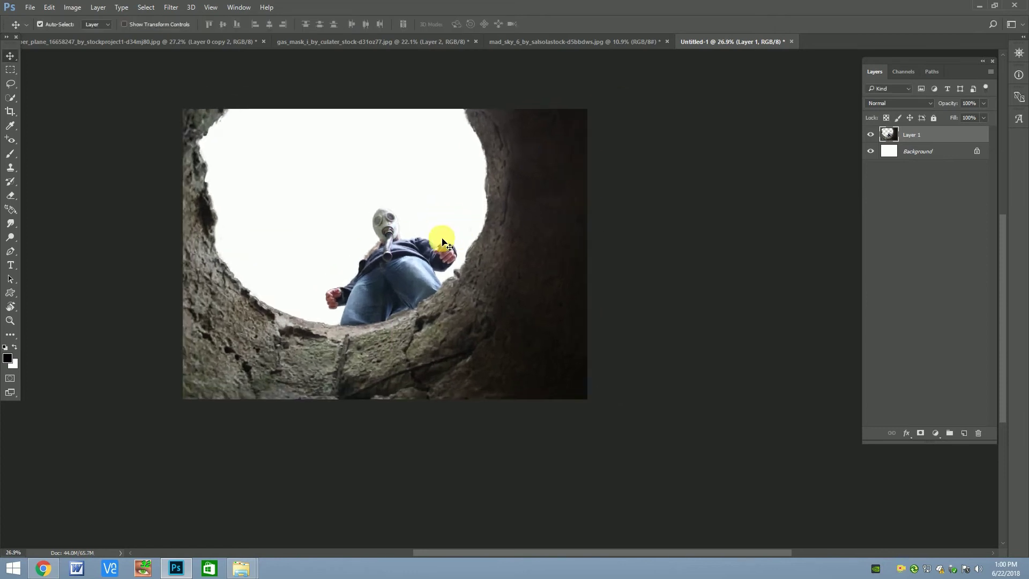
pyautogui.scroll(5, 441, 237)
pyautogui.click(922, 136)
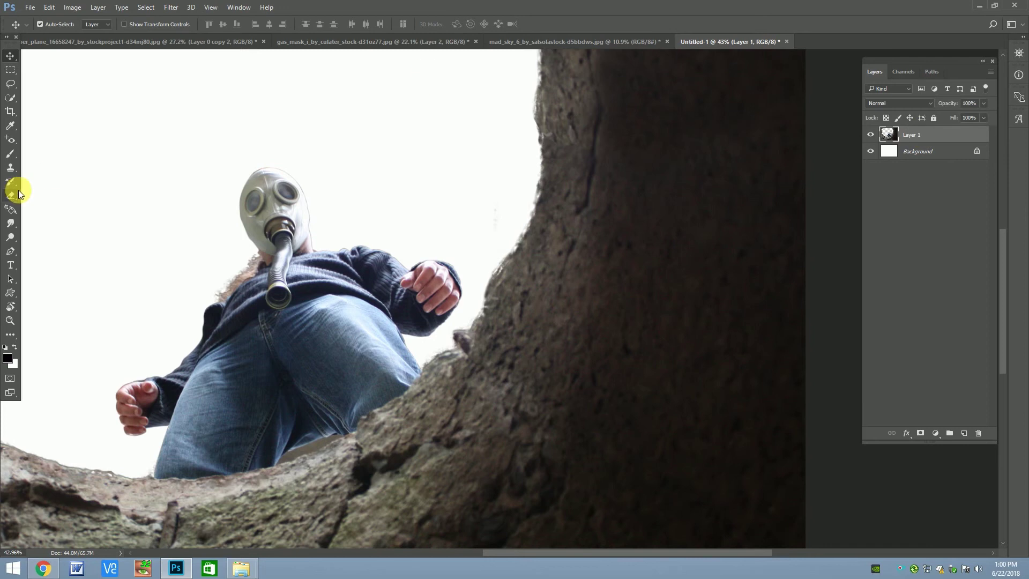
pyautogui.click(11, 195)
pyautogui.scroll(1, 523, 252)
pyautogui.scroll(-2, 536, 204)
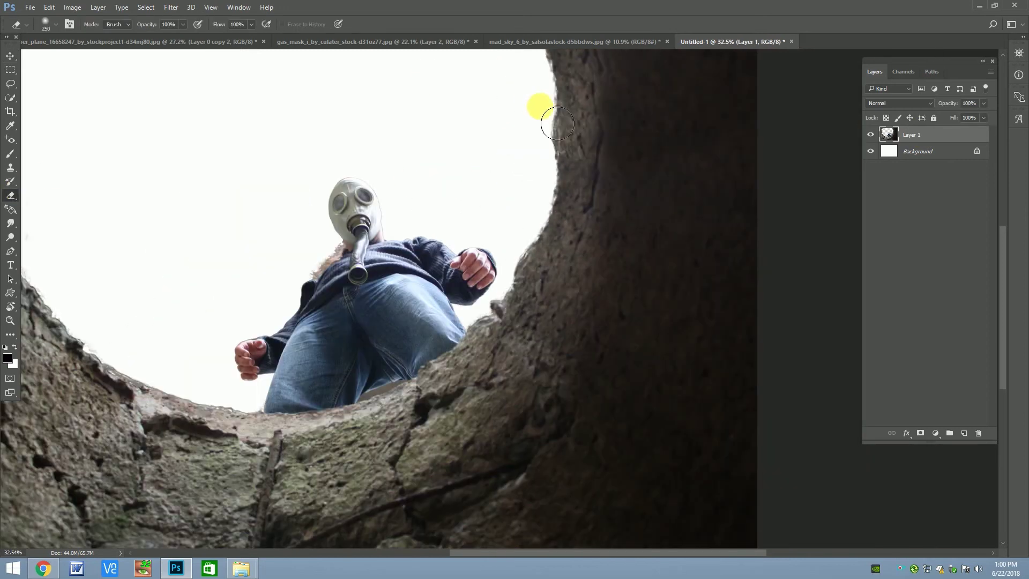
pyautogui.scroll(-2, 515, 108)
pyautogui.scroll(-2, 509, 126)
pyautogui.scroll(5, 523, 155)
pyautogui.scroll(-2, 375, 185)
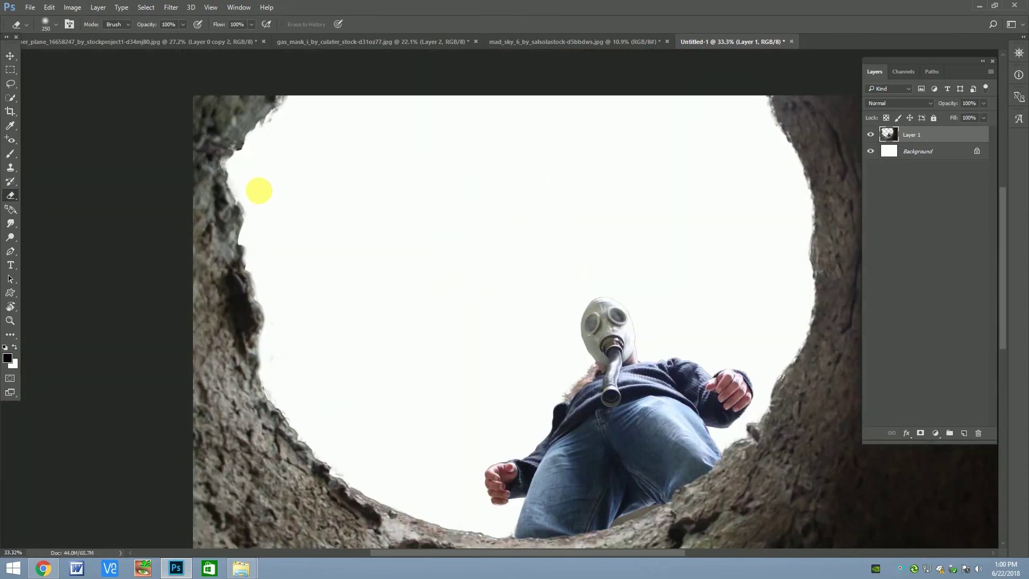
pyautogui.scroll(4, 290, 188)
# Reduce the eraser to 90 px and clean the remaining fringe around the hole's opening.
pyautogui.press('[')
pyautogui.press('[')
pyautogui.press('[')
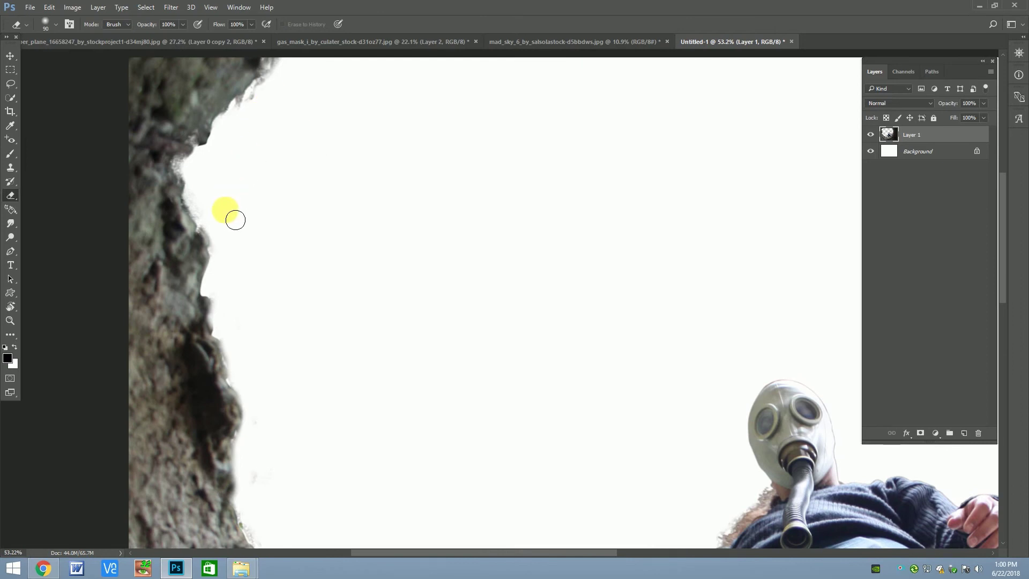
pyautogui.scroll(-2, 225, 241)
pyautogui.scroll(1, 211, 329)
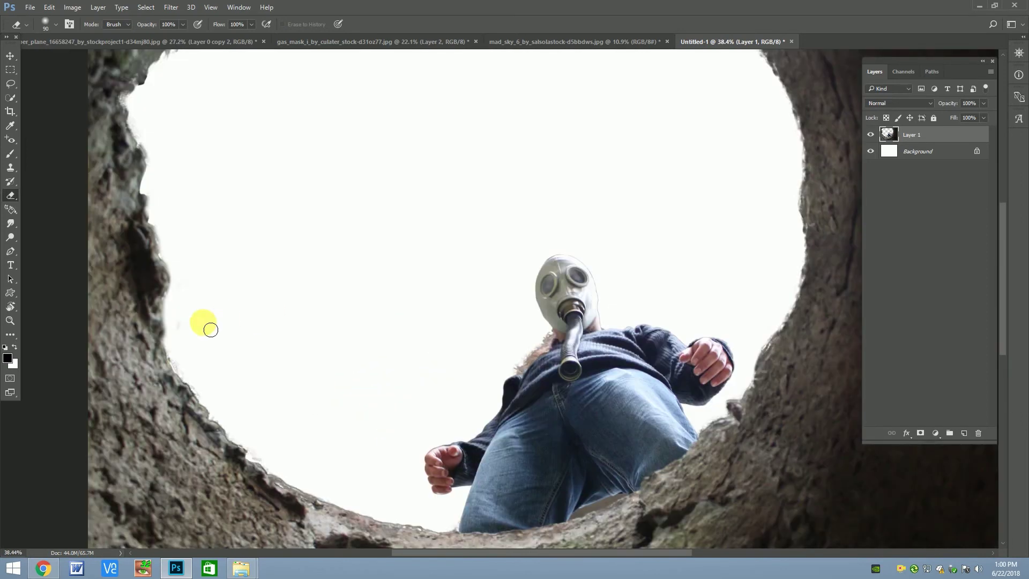
pyautogui.scroll(-2, 226, 176)
pyautogui.scroll(2, 240, 223)
pyautogui.scroll(-3, 341, 179)
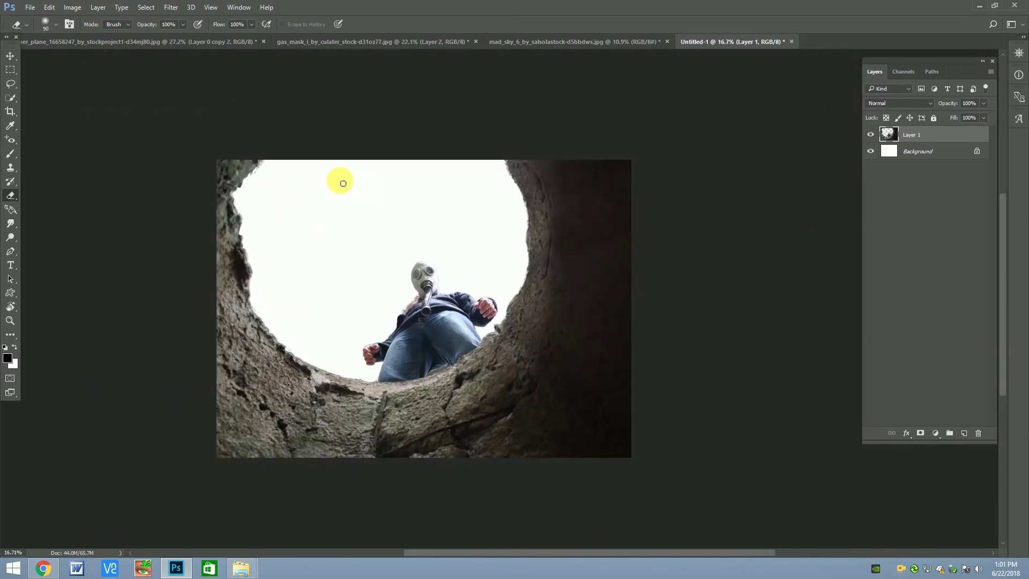
pyautogui.scroll(-2, 375, 108)
# Copy the sky photo into the composite and place it beneath the gas-mask layer.
pyautogui.press('v')
pyautogui.click(377, 41)
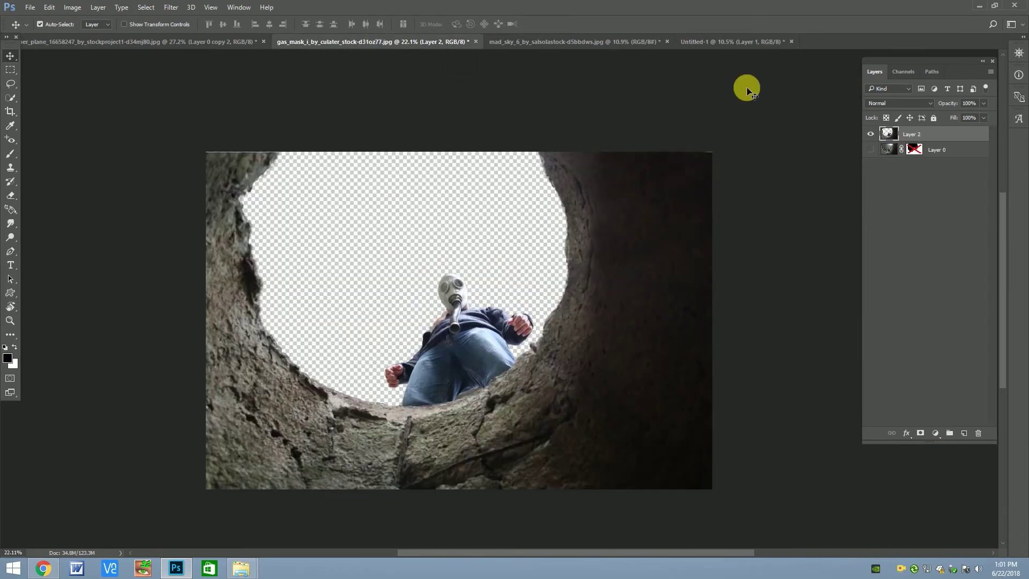
pyautogui.click(590, 43)
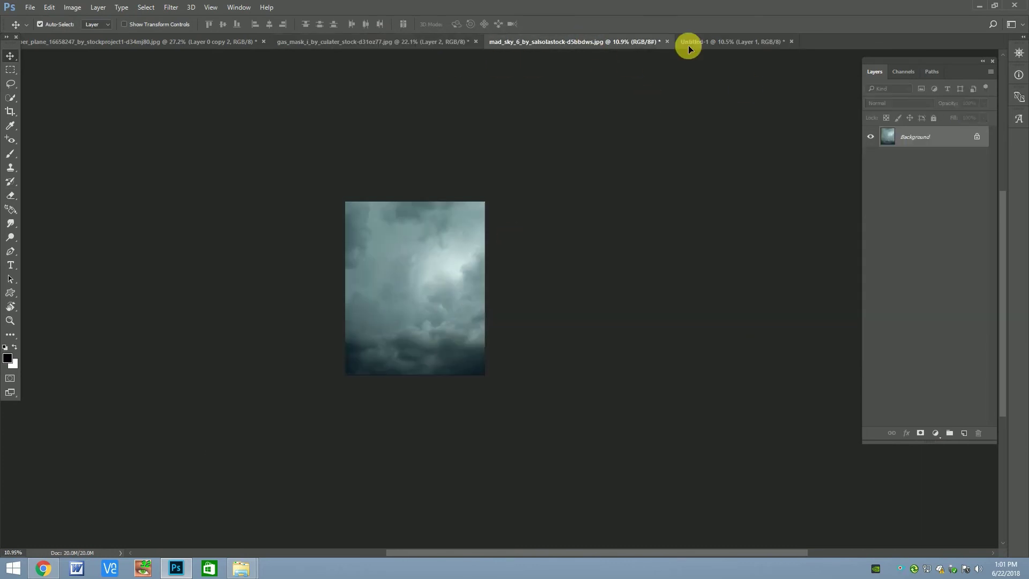
pyautogui.moveTo(511, 237); pyautogui.dragTo(386, 236)
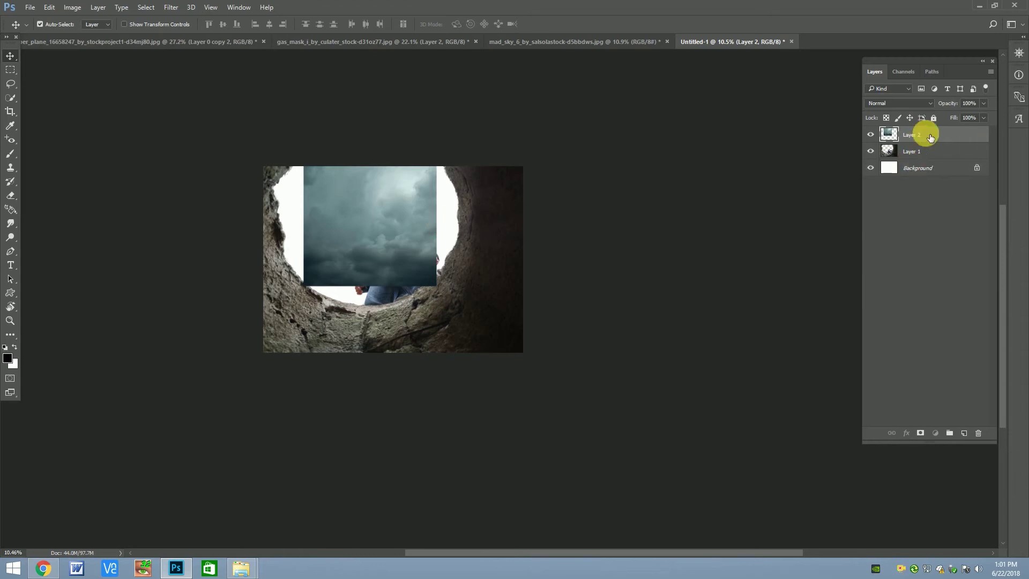
pyautogui.moveTo(930, 137); pyautogui.dragTo(919, 160)
# Enlarge the sky to about 197% and move it to fill the hole's opening.
pyautogui.hotkey('ctrl', 't')
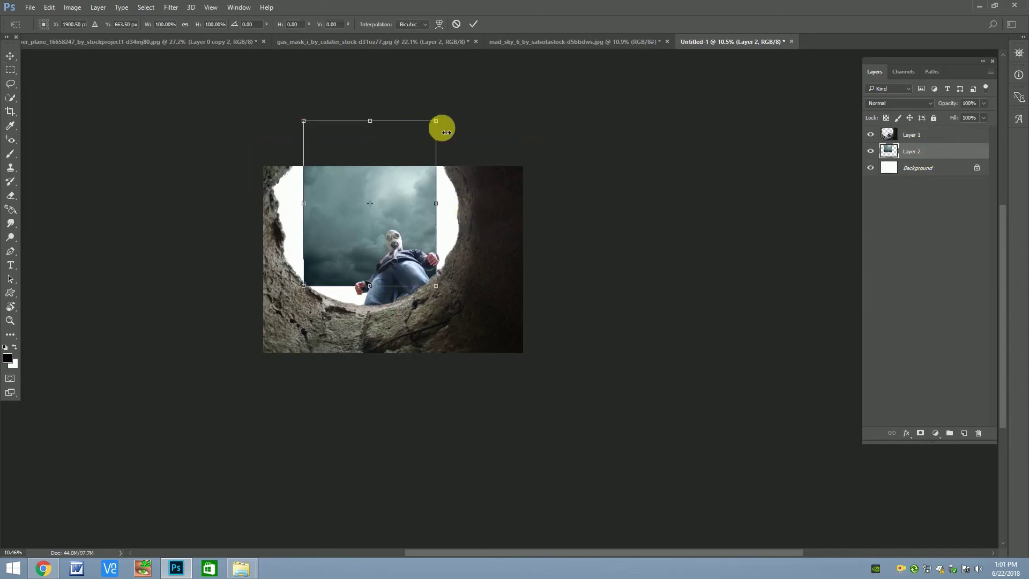
pyautogui.moveTo(446, 132); pyautogui.dragTo(520, 64)
pyautogui.moveTo(423, 215)
pyautogui.mouseDown()
pyautogui.moveTo(398, 288)
pyautogui.moveTo(388, 257)
pyautogui.mouseUp()
pyautogui.scroll(3, 420, 269)
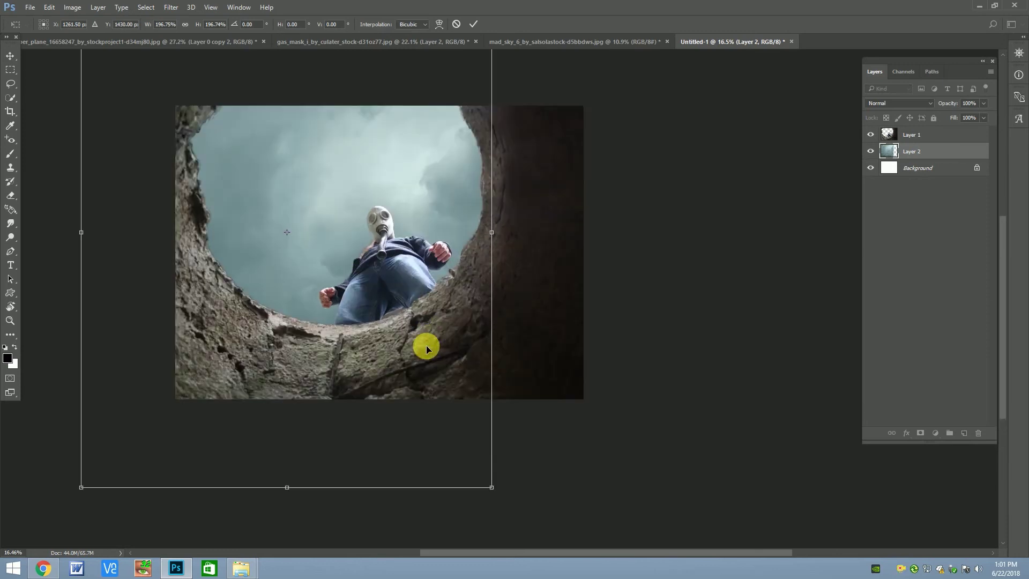
pyautogui.moveTo(427, 347); pyautogui.dragTo(430, 374)
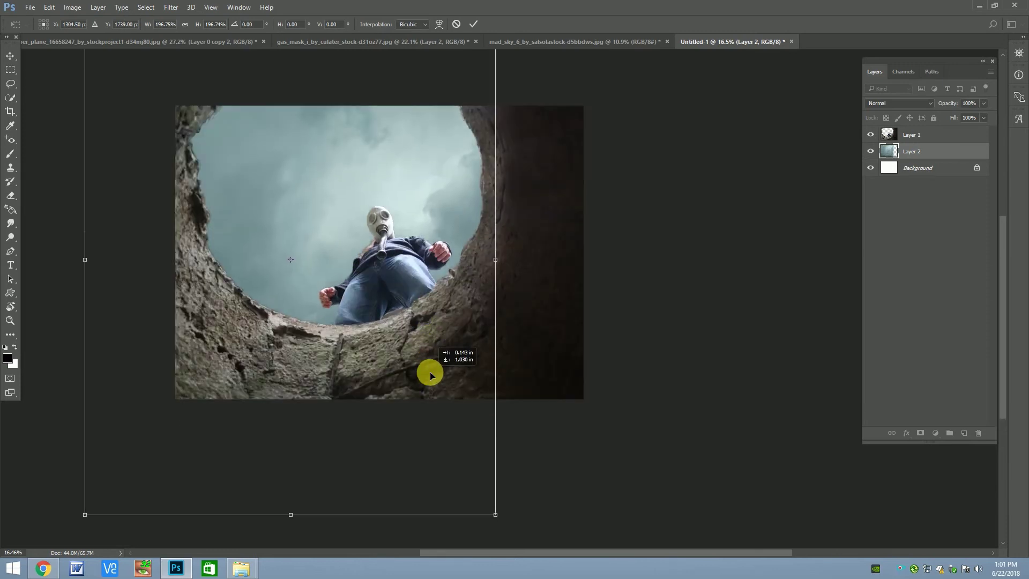
pyautogui.press('Return')
pyautogui.scroll(2, 443, 271)
pyautogui.moveTo(429, 222); pyautogui.dragTo(416, 252)
# Move the sky behind the hole and shrink it slightly around its centre.
pyautogui.hotkey('ctrl', 't')
pyautogui.scroll(-3, 460, 211)
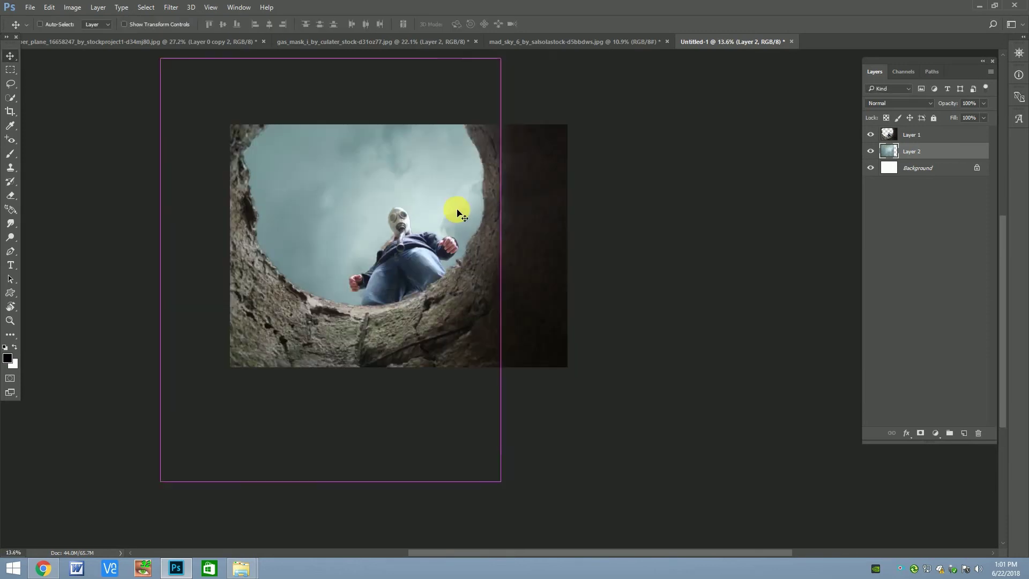
pyautogui.moveTo(459, 211)
pyautogui.mouseDown()
pyautogui.moveTo(522, 275)
pyautogui.moveTo(444, 161)
pyautogui.moveTo(417, 229)
pyautogui.moveTo(432, 223)
pyautogui.mouseUp()
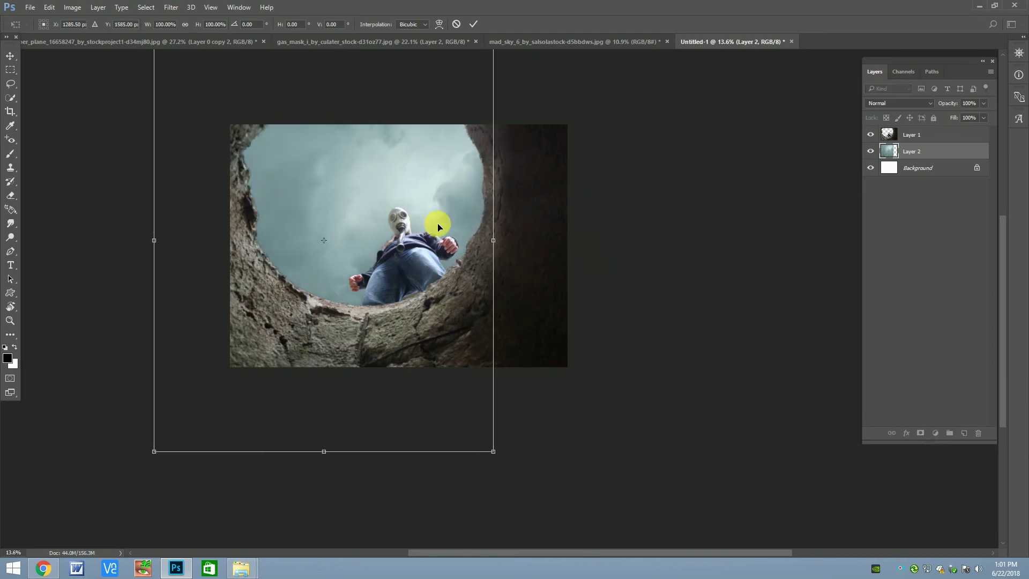
pyautogui.scroll(1, 444, 322)
pyautogui.scroll(-1, 448, 223)
pyautogui.scroll(-2, 484, 403)
pyautogui.moveTo(483, 402); pyautogui.dragTo(472, 372)
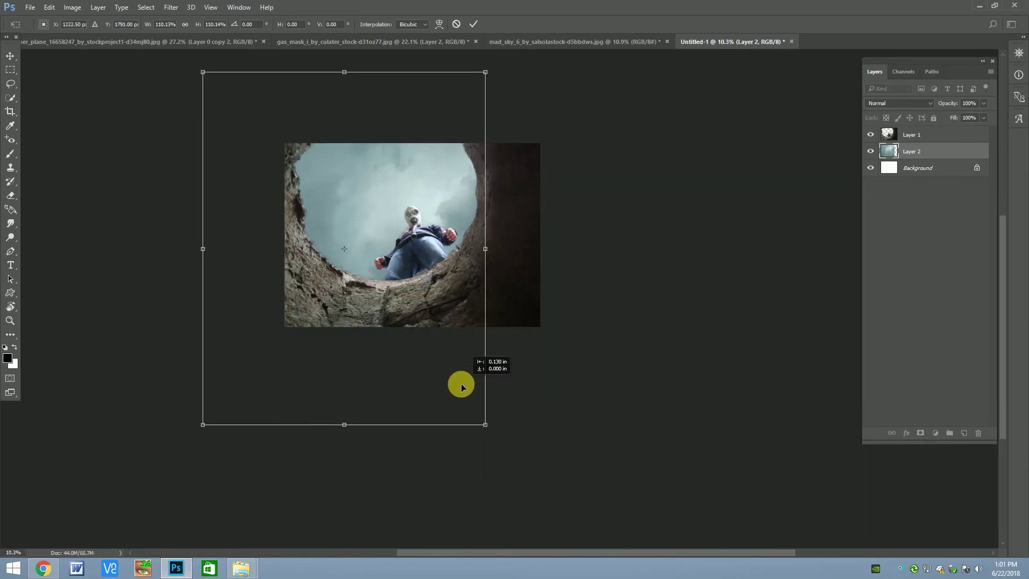
pyautogui.moveTo(498, 62); pyautogui.dragTo(481, 83)
pyautogui.moveTo(454, 209); pyautogui.dragTo(461, 201)
# Set the sky to about 133%, shift it left, and commit the transform.
pyautogui.scroll(1, 454, 208)
pyautogui.scroll(-2, 462, 201)
pyautogui.moveTo(259, 106); pyautogui.dragTo(222, 60)
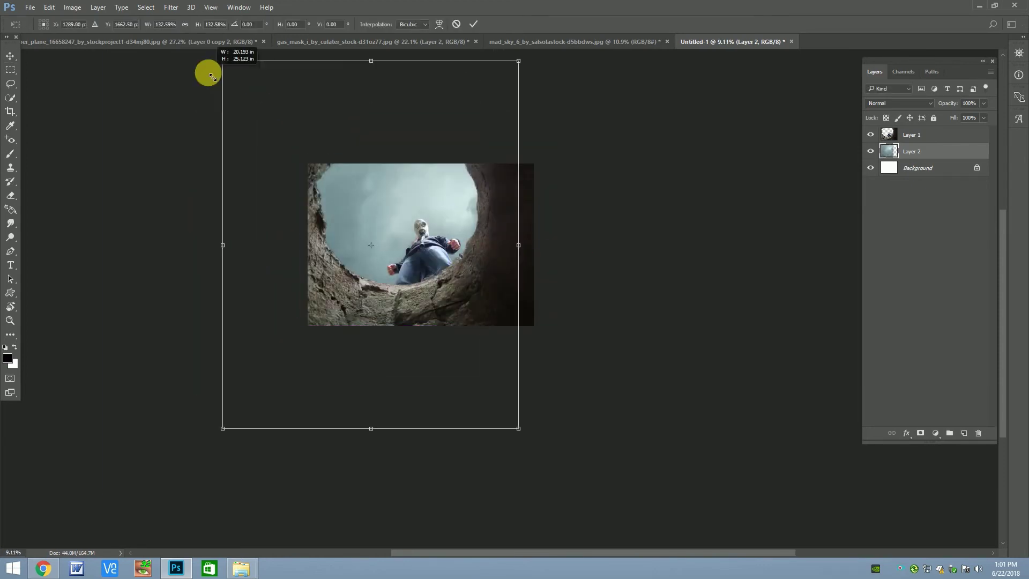
pyautogui.moveTo(462, 350); pyautogui.dragTo(441, 350)
pyautogui.press('Return')
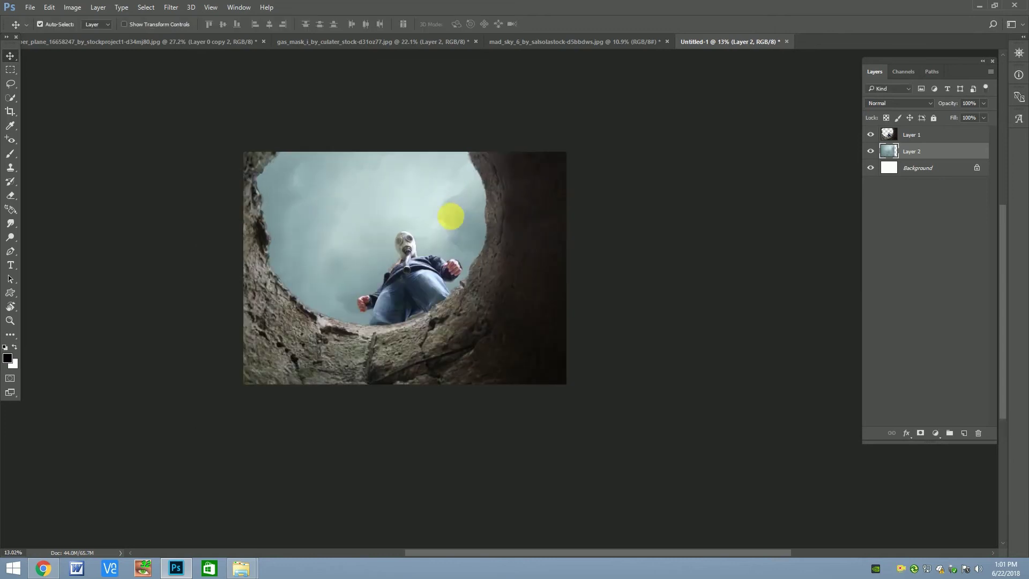
pyautogui.scroll(-1, 451, 209)
# In the bomber file, disable Layer 0's mask and copy the cut-out plane into the composite.
pyautogui.hotkey('ctrl', 'Tab')
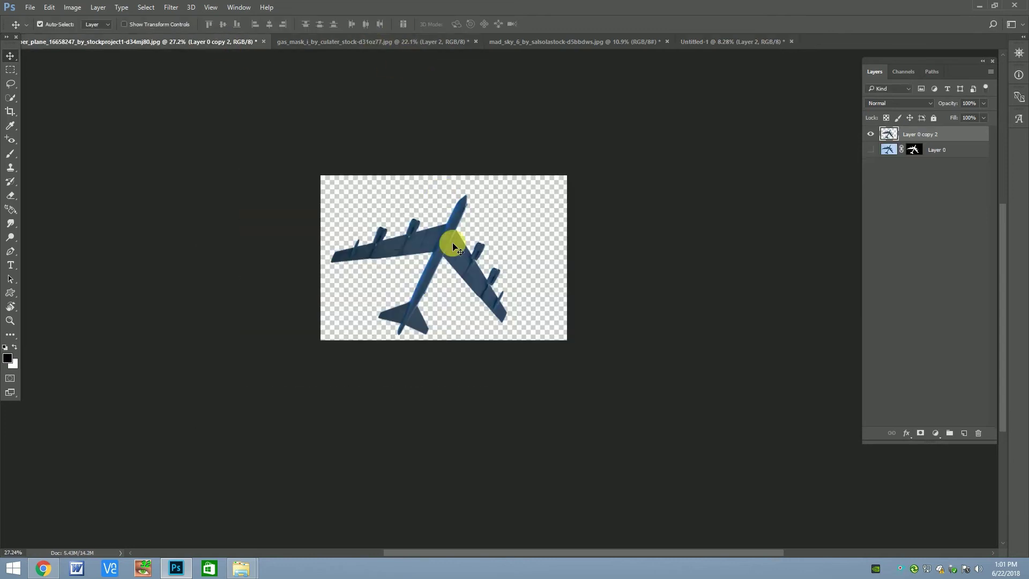
pyautogui.rightClick(914, 149)
pyautogui.click(882, 141)
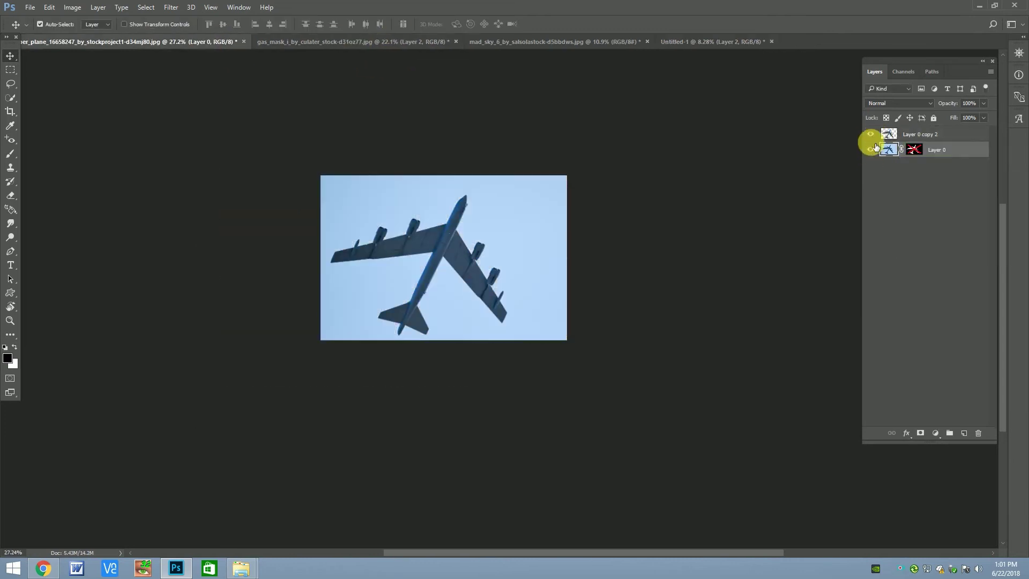
pyautogui.click(871, 149)
pyautogui.moveTo(931, 134); pyautogui.dragTo(467, 211)
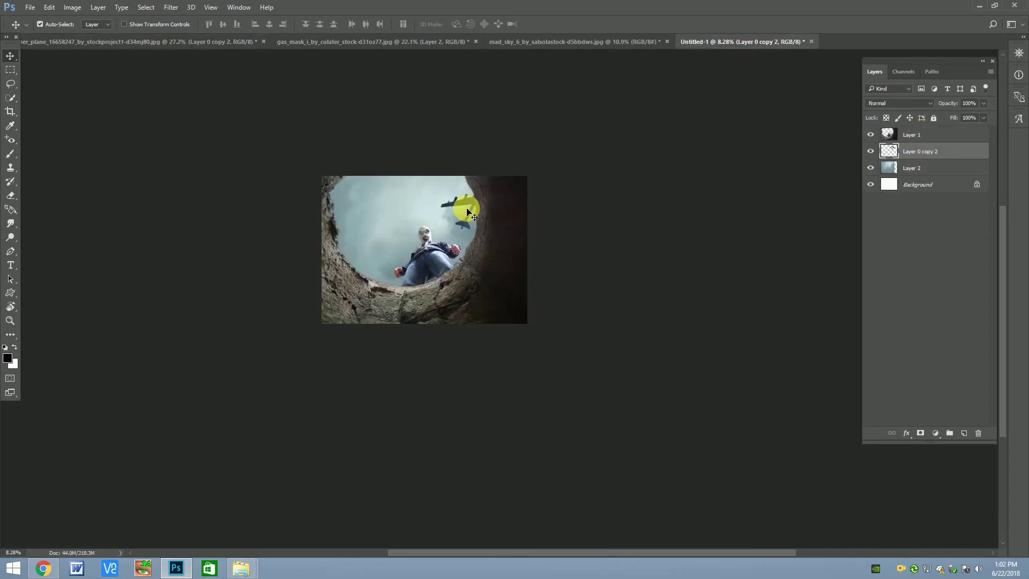
pyautogui.scroll(2, 467, 211)
# Move the plane to the upper-left sky, flip it and rotate it to about -38°.
pyautogui.hotkey('ctrl', 't')
pyautogui.moveTo(362, 202)
pyautogui.mouseDown()
pyautogui.moveTo(346, 212)
pyautogui.moveTo(410, 220)
pyautogui.mouseUp()
pyautogui.scroll(1, 351, 219)
pyautogui.scroll(-2, 395, 217)
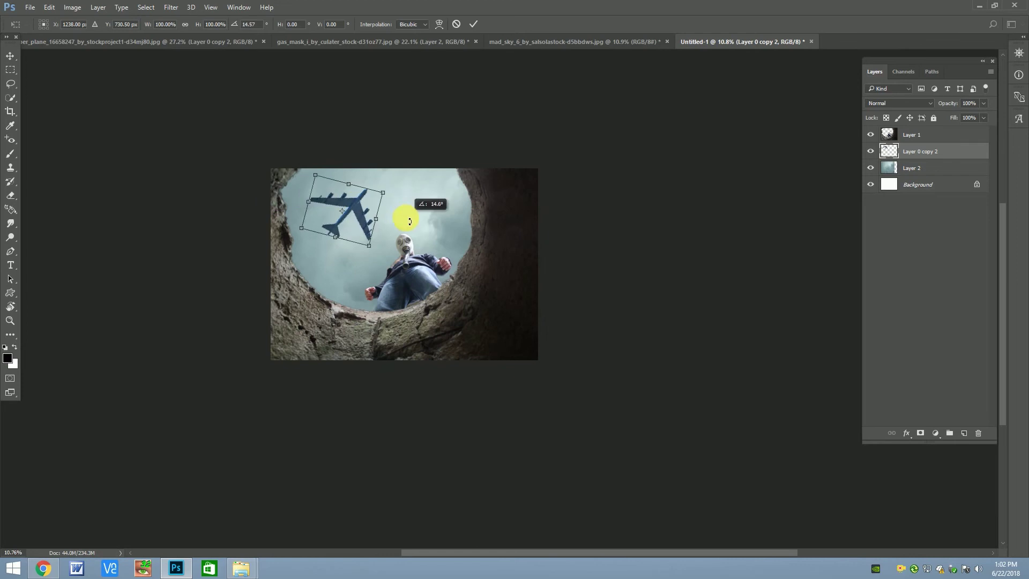
pyautogui.rightClick(300, 190)
pyautogui.click(410, 375)
pyautogui.moveTo(395, 264); pyautogui.dragTo(446, 167)
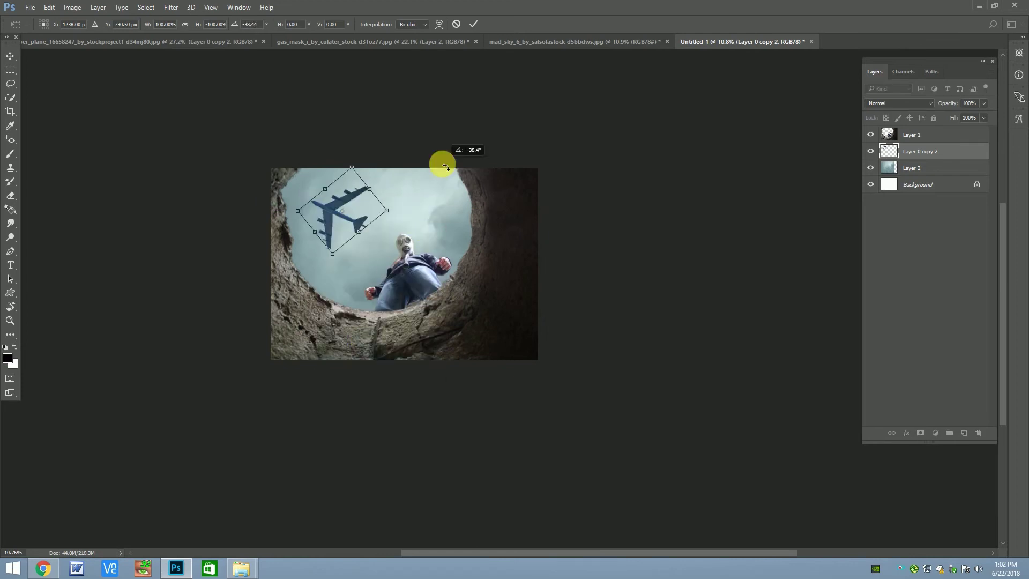
pyautogui.rightClick(345, 225)
pyautogui.click(393, 386)
pyautogui.press('Return')
pyautogui.scroll(-2, 358, 225)
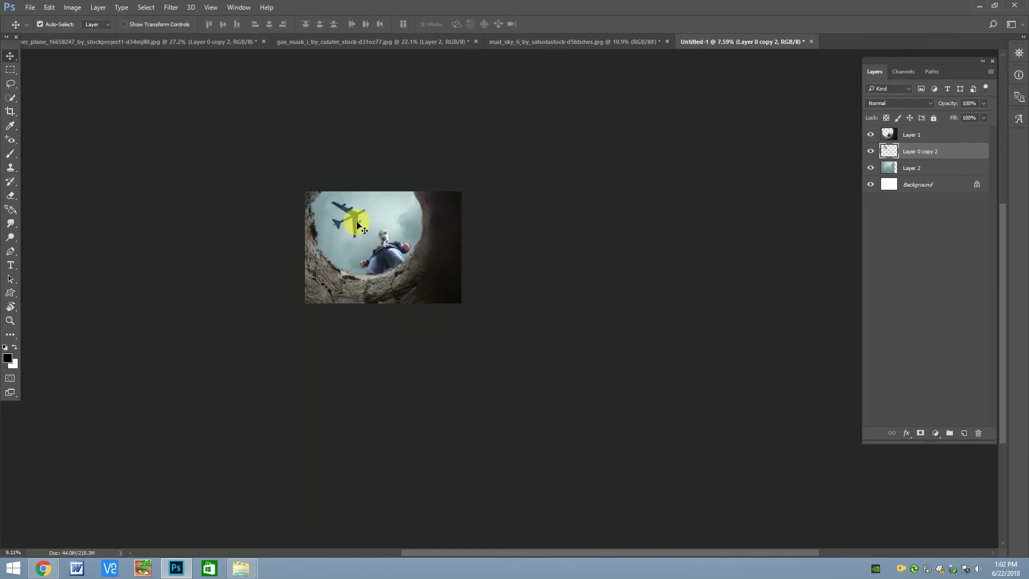
pyautogui.scroll(2, 358, 225)
# Shrink the plane to about 70%.
pyautogui.hotkey('ctrl', 't')
pyautogui.moveTo(448, 199); pyautogui.dragTo(368, 188)
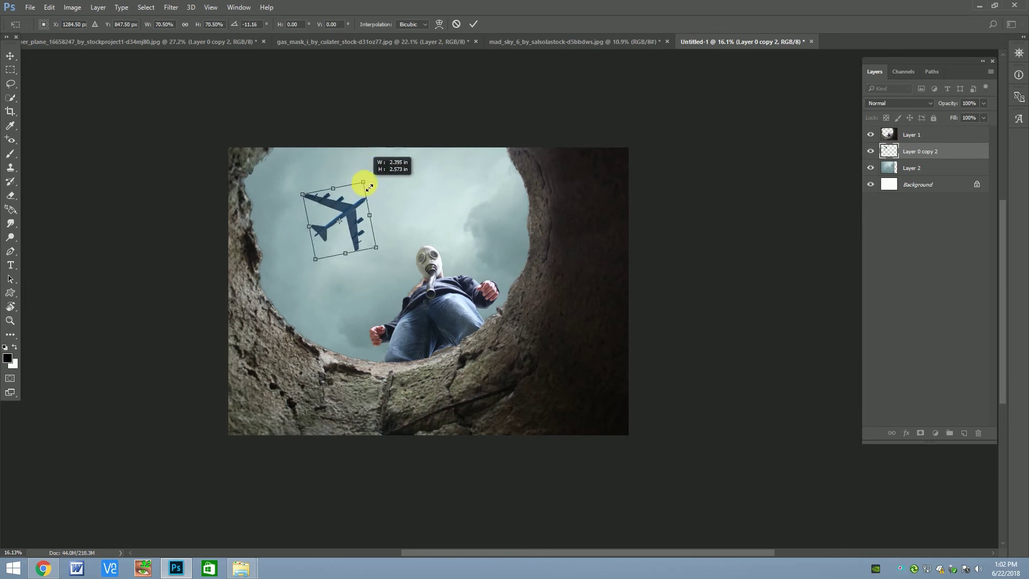
pyautogui.press('Return')
pyautogui.scroll(-2, 345, 229)
pyautogui.scroll(1, 346, 236)
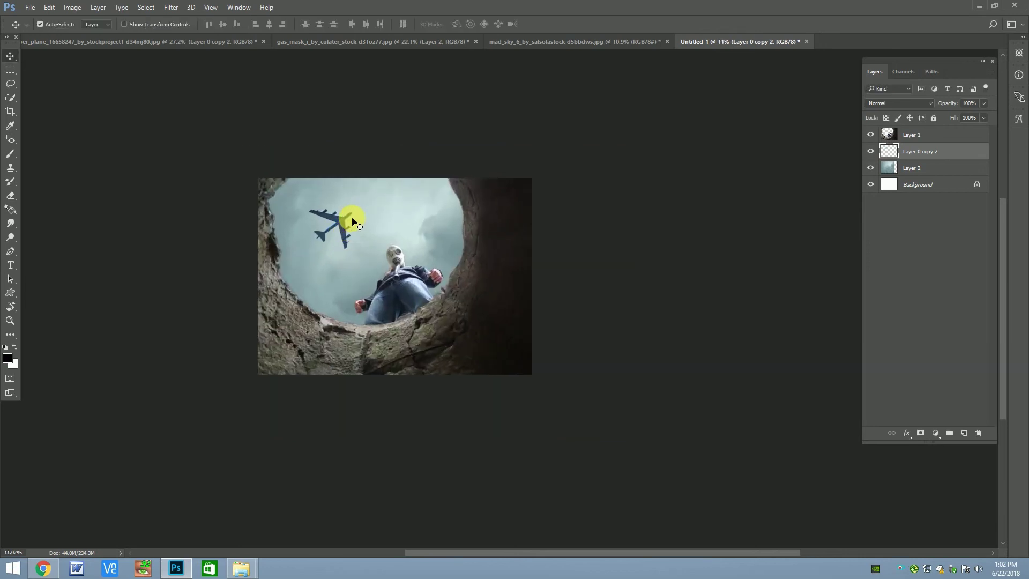
pyautogui.scroll(1, 354, 222)
pyautogui.scroll(3, 367, 195)
pyautogui.scroll(-3, 359, 196)
pyautogui.scroll(4, 373, 214)
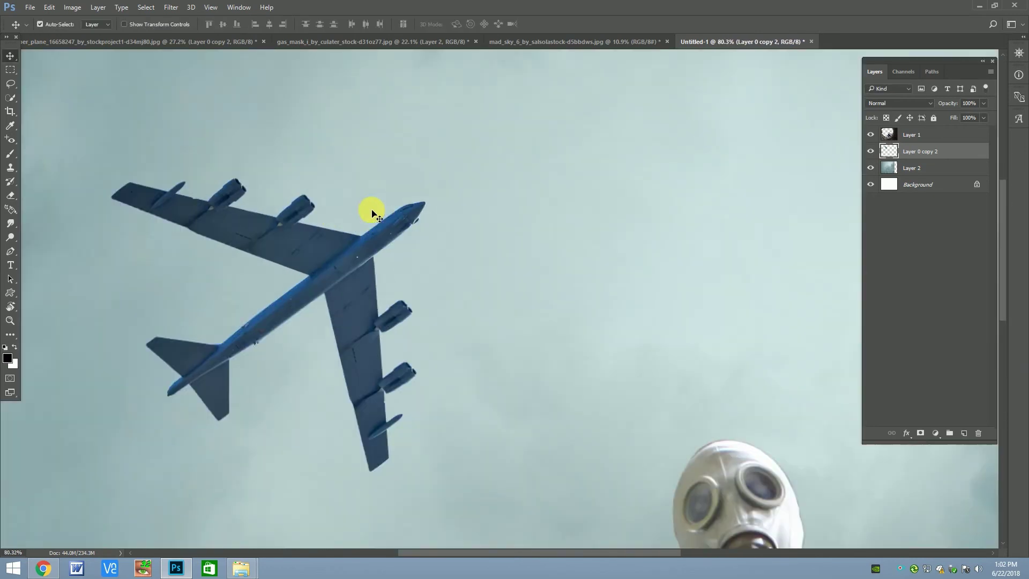
pyautogui.scroll(-5, 374, 213)
# Enlarge the plane slightly and move it higher in the sky.
pyautogui.hotkey('ctrl', 't')
pyautogui.moveTo(395, 257); pyautogui.dragTo(401, 274)
pyautogui.press('Return')
pyautogui.scroll(-1, 432, 223)
pyautogui.scroll(1, 407, 225)
pyautogui.scroll(1, 384, 216)
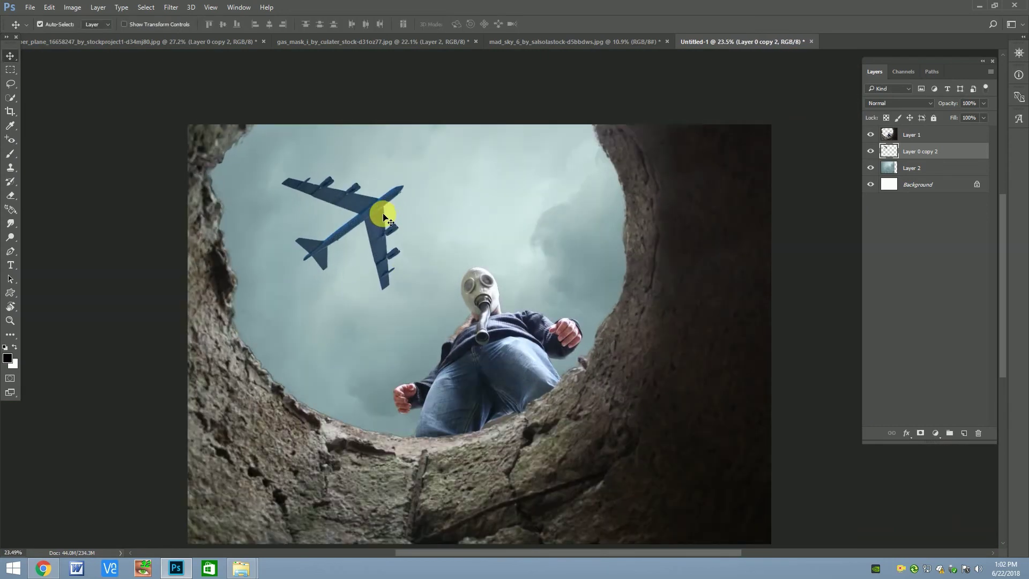
pyautogui.scroll(-2, 384, 217)
pyautogui.scroll(1, 380, 203)
pyautogui.hotkey('ctrl', 't')
pyautogui.moveTo(380, 221)
pyautogui.mouseDown()
pyautogui.moveTo(377, 205)
pyautogui.moveTo(384, 216)
pyautogui.mouseUp()
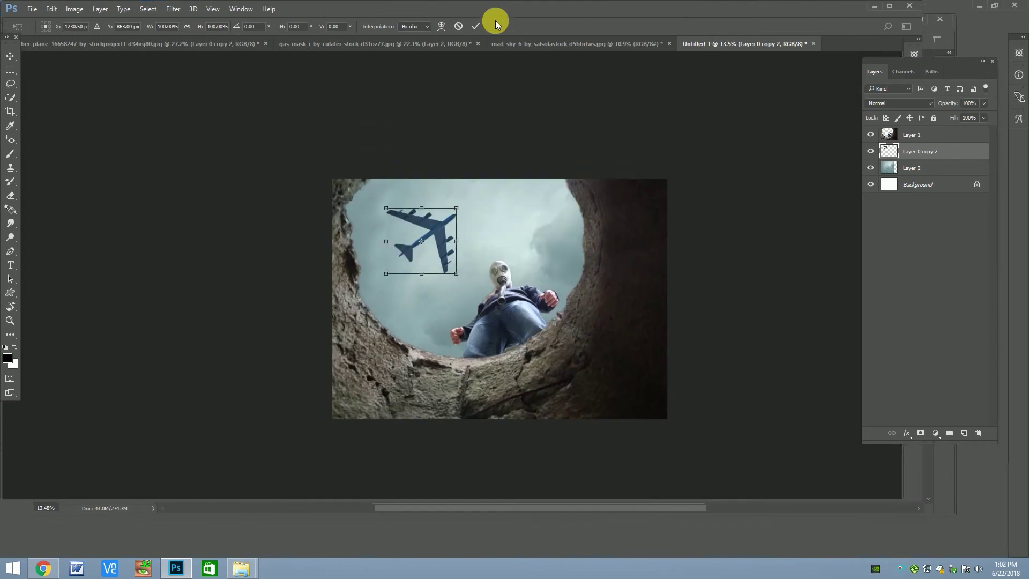
pyautogui.click(474, 23)
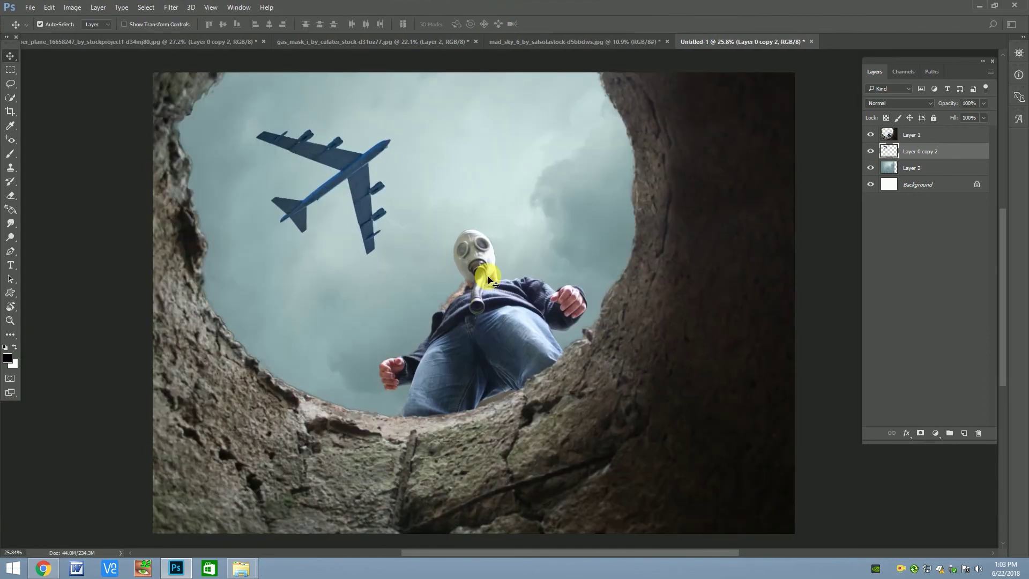
# Convert the plane layer, Layer 0 copy 2, to a smart object.
pyautogui.click(453, 284)
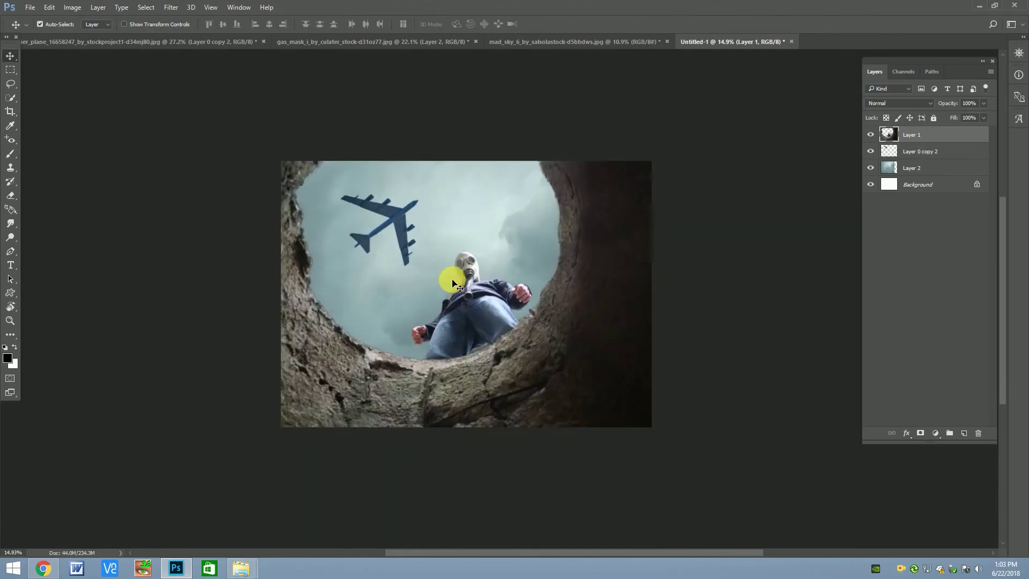
pyautogui.scroll(3, 453, 284)
pyautogui.scroll(2, 430, 264)
pyautogui.scroll(-4, 391, 217)
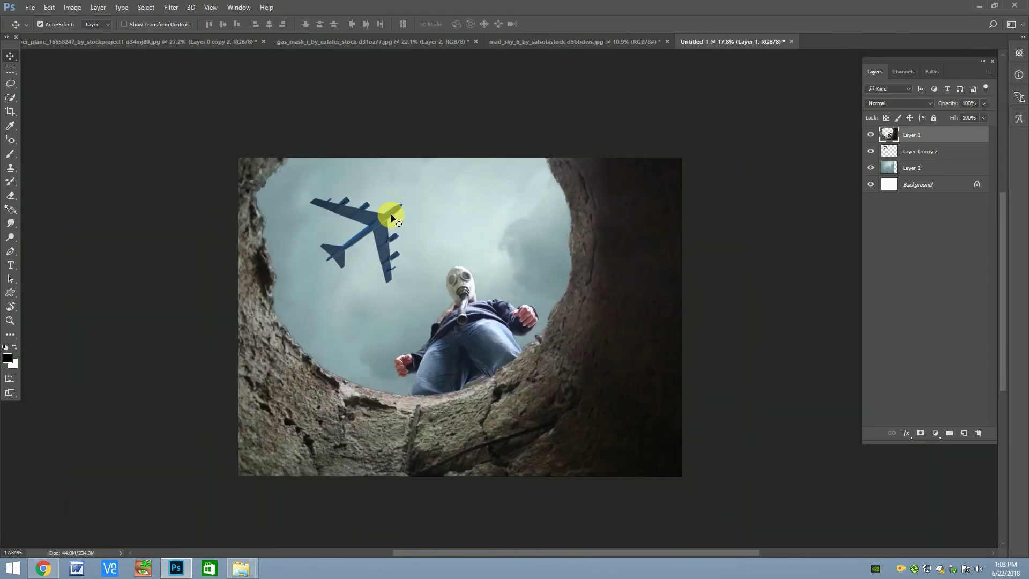
pyautogui.rightClick(905, 151)
pyautogui.click(793, 198)
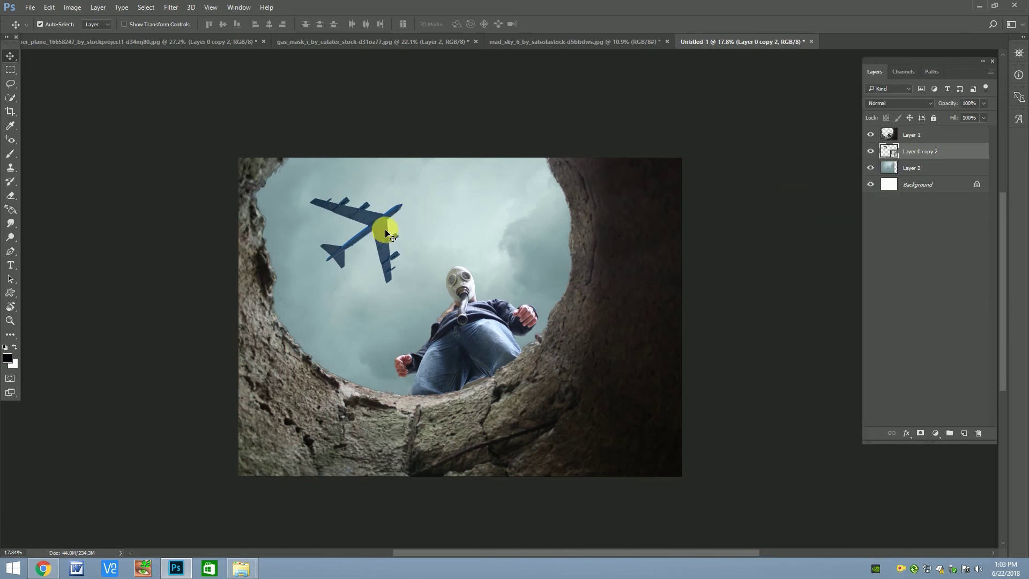
pyautogui.scroll(2, 381, 223)
pyautogui.scroll(-3, 381, 222)
# Recommit the plane smart object's transform and make Layer 1 active again.
pyautogui.hotkey('ctrl', 't')
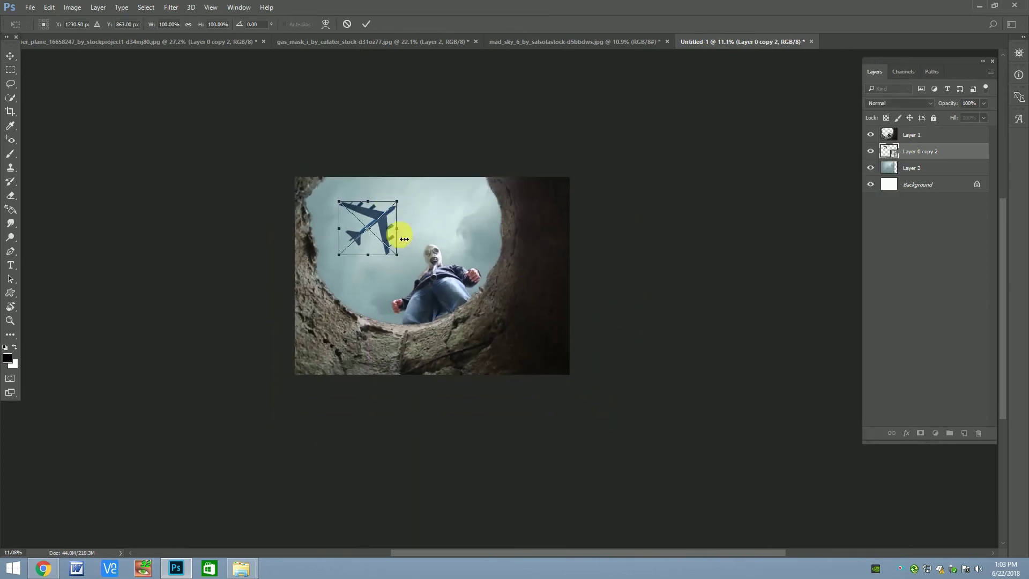
pyautogui.hotkey('alt', 'space')
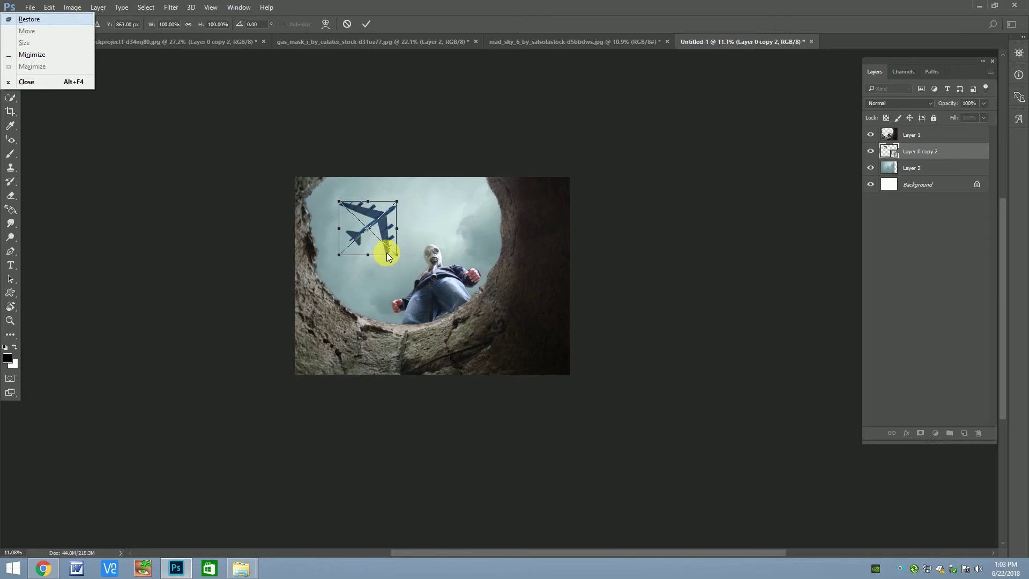
pyautogui.press('Escape')
pyautogui.press('Return')
pyautogui.scroll(2, 390, 209)
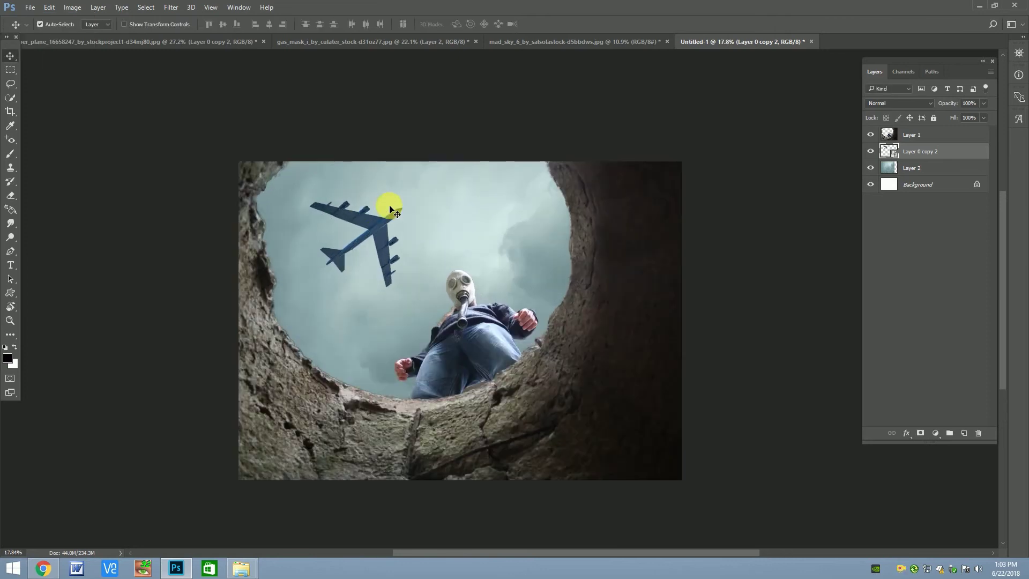
pyautogui.click(544, 372)
pyautogui.click(561, 358)
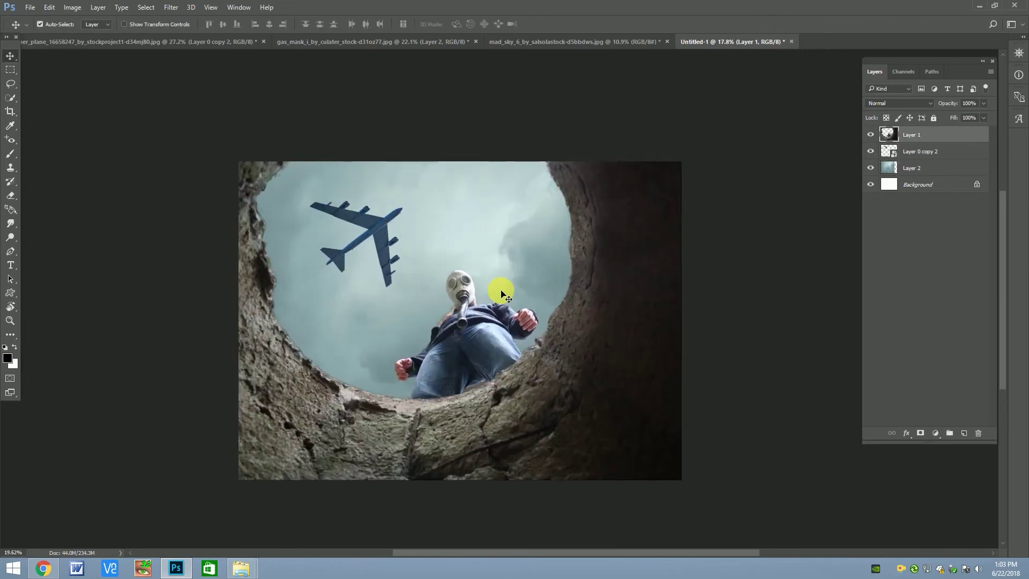
pyautogui.scroll(1, 501, 294)
# Select the sky layer, Layer 2, and open the Camera Raw filter on it.
pyautogui.click(171, 11)
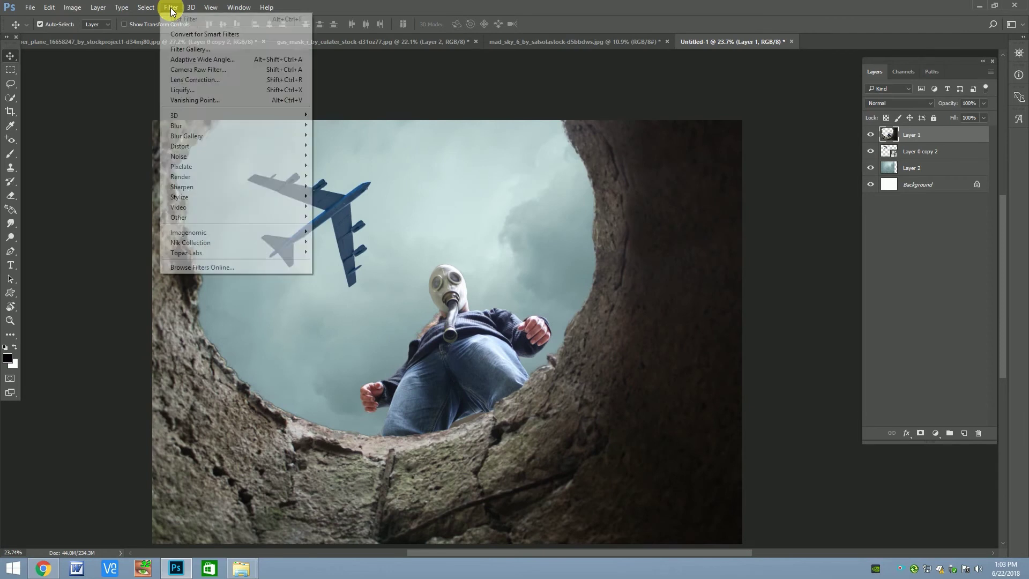
pyautogui.click(493, 204)
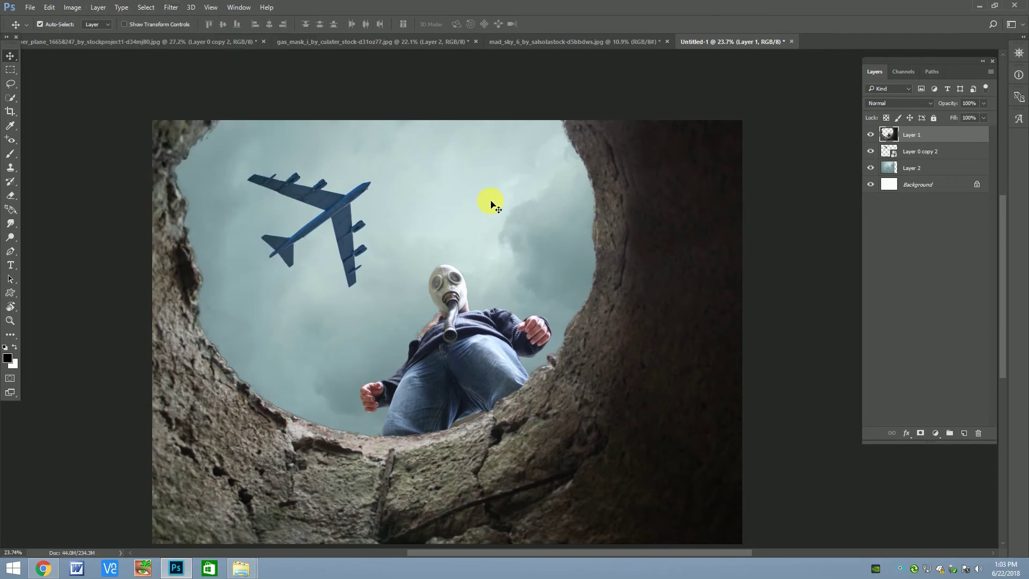
pyautogui.click(924, 173)
pyautogui.click(170, 8)
pyautogui.click(182, 70)
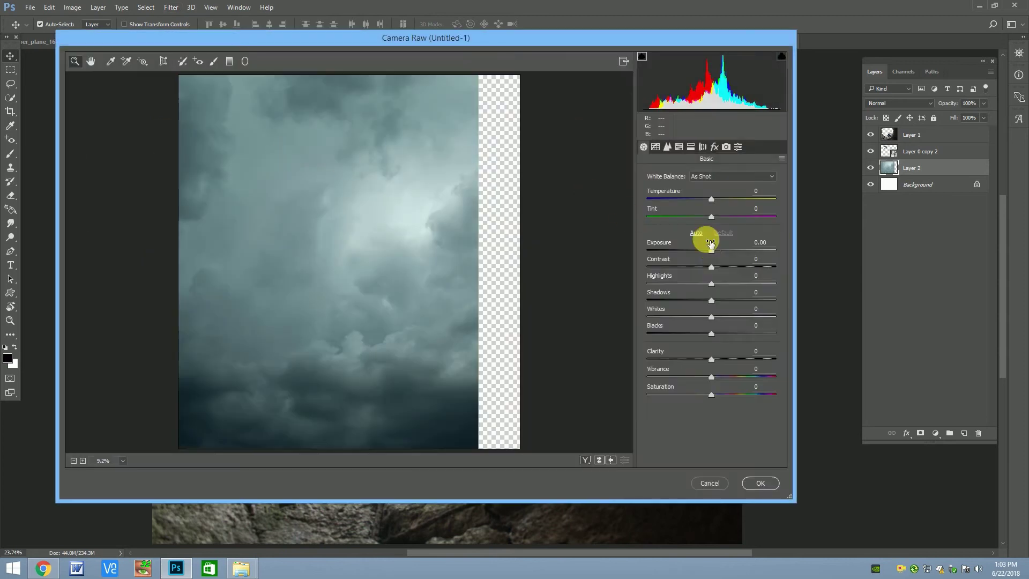
# Give the sky exposure +0.60, highlights -100, darker shadows, cooler temperature and Sharpening Amount 57.
pyautogui.moveTo(715, 254); pyautogui.dragTo(720, 255)
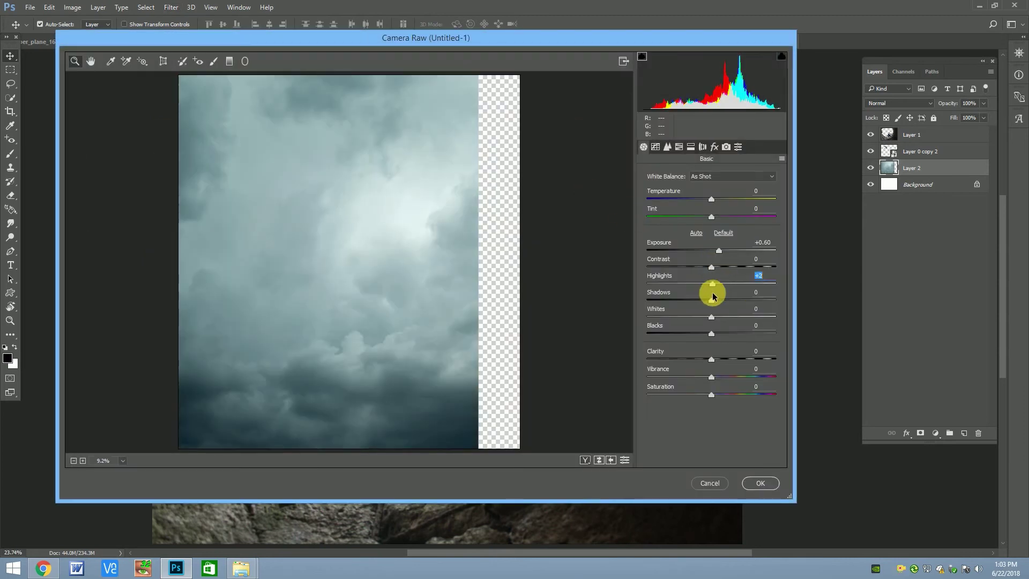
pyautogui.moveTo(713, 295); pyautogui.dragTo(649, 292)
pyautogui.moveTo(712, 300)
pyautogui.mouseDown()
pyautogui.moveTo(662, 300)
pyautogui.moveTo(709, 320)
pyautogui.mouseUp()
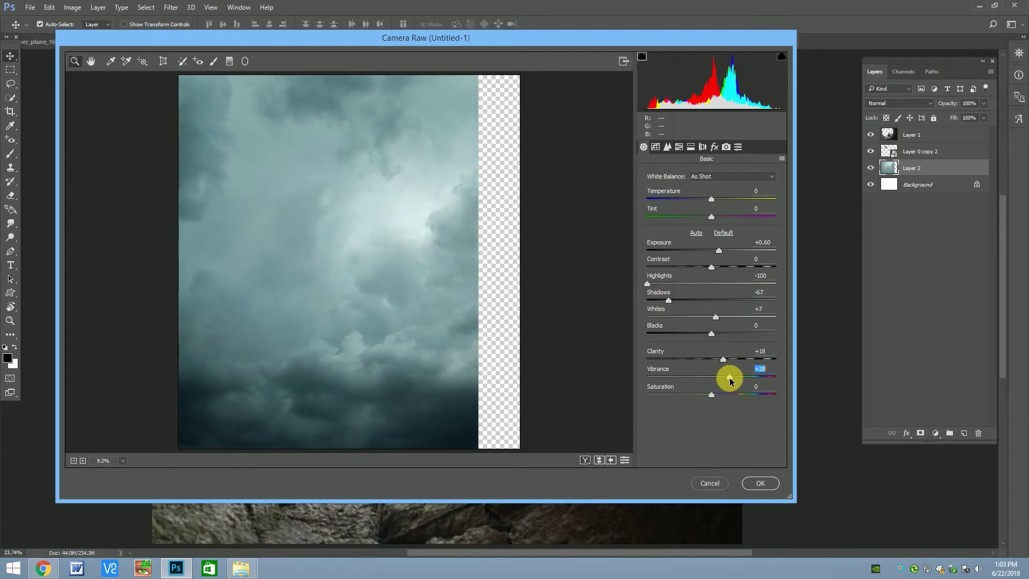
pyautogui.moveTo(711, 199); pyautogui.dragTo(705, 201)
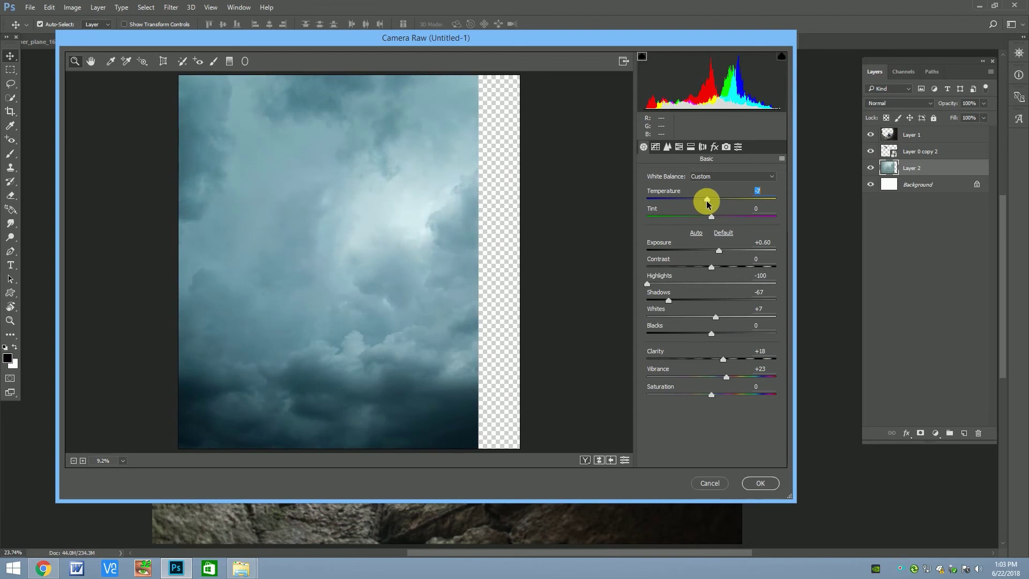
pyautogui.click(666, 147)
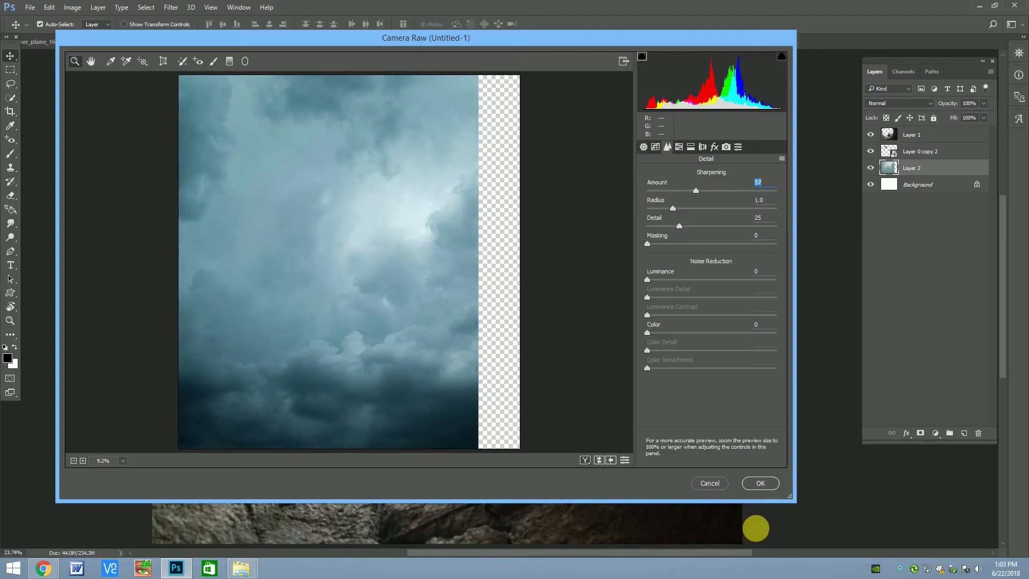
pyautogui.click(761, 483)
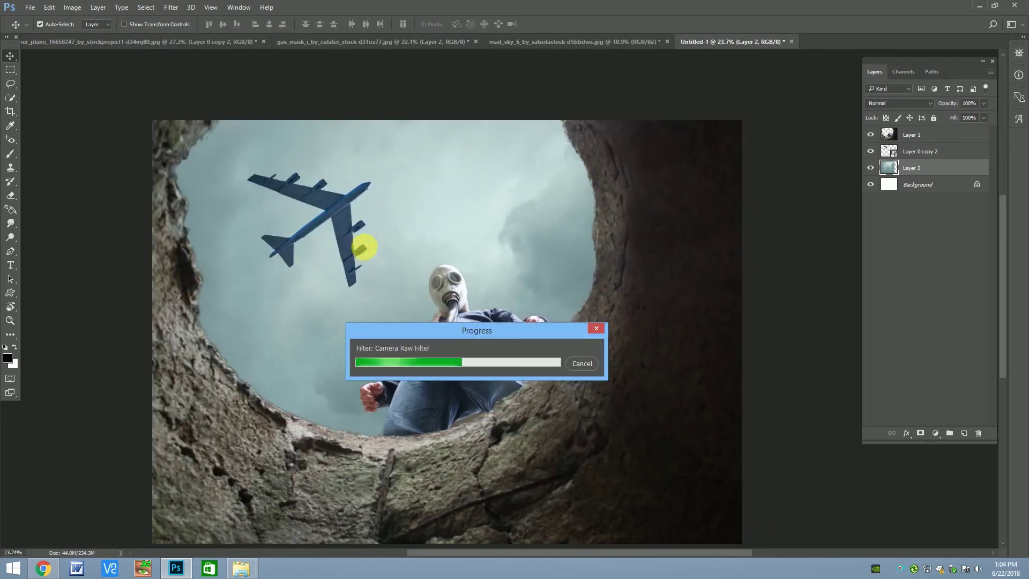
# Zoom to review the corrected composite, then reselect the sky layer, Layer 2.
pyautogui.scroll(-2, 402, 184)
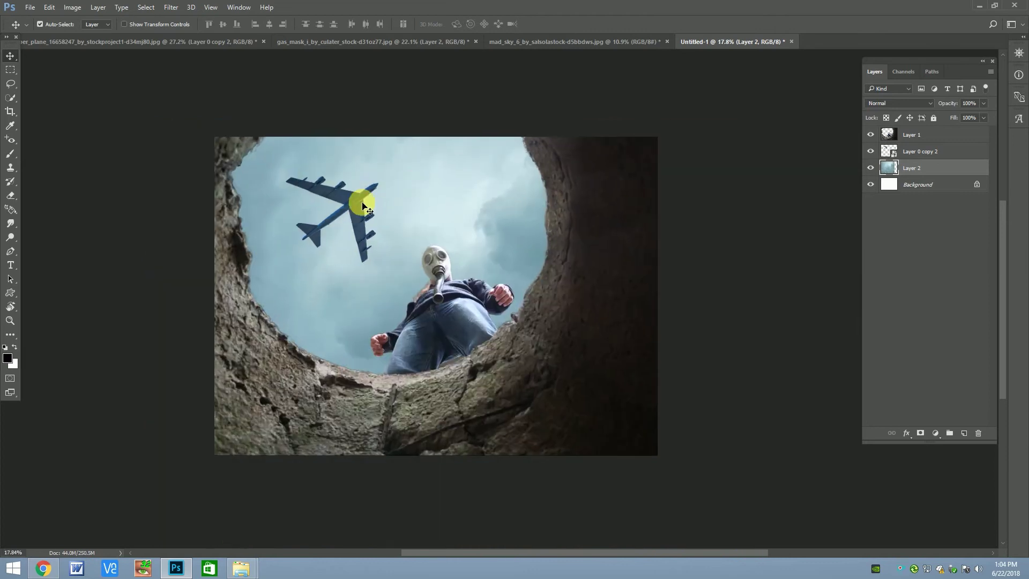
pyautogui.click(363, 206)
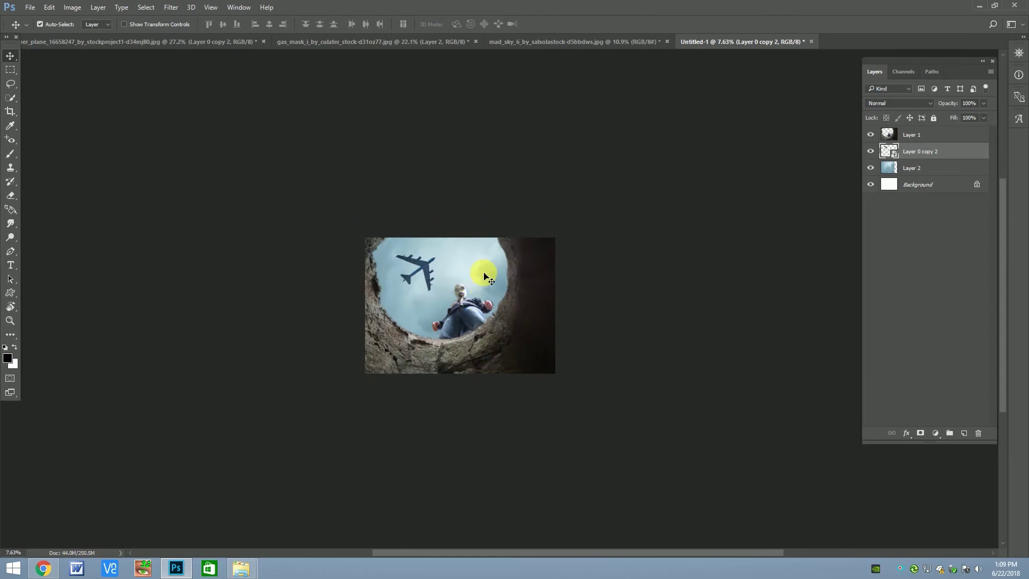
pyautogui.scroll(2, 486, 277)
pyautogui.scroll(2, 472, 252)
pyautogui.scroll(2, 485, 293)
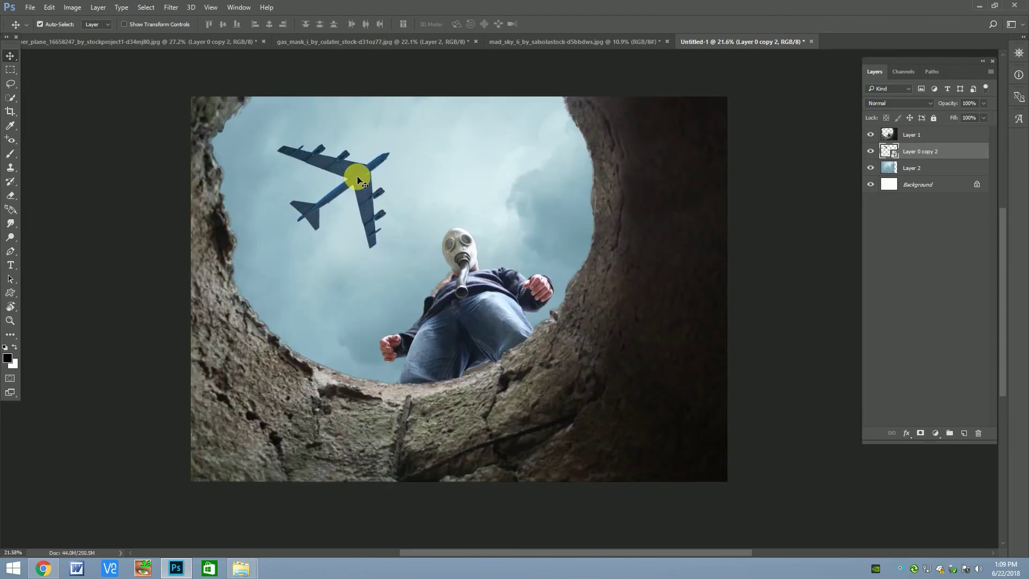
pyautogui.scroll(-2, 354, 185)
pyautogui.scroll(3, 349, 185)
pyautogui.scroll(-2, 532, 304)
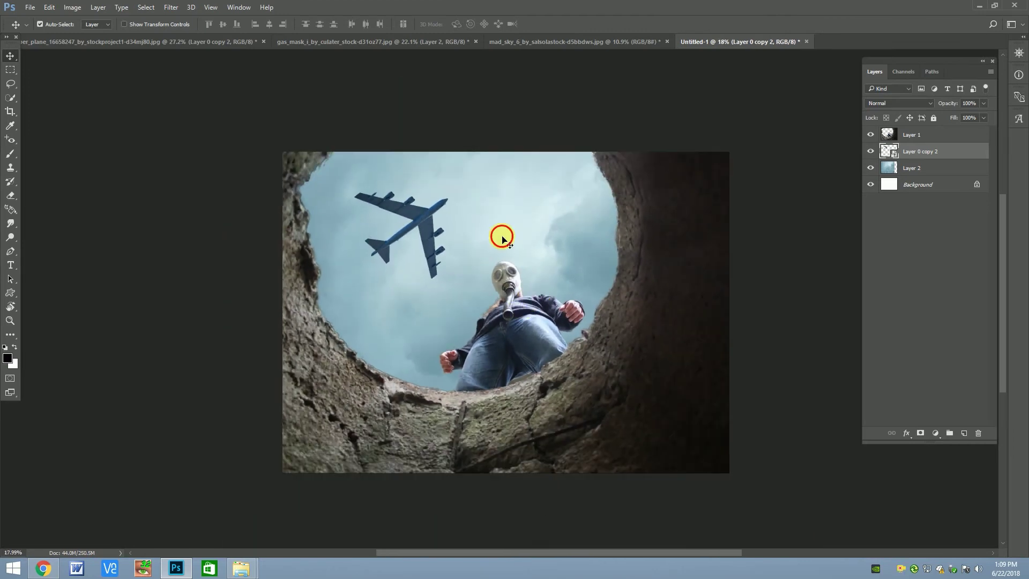
pyautogui.click(912, 168)
# Add a Color Balance adjustment above the sky with midtones +52/+26/+50.
pyautogui.click(935, 432)
pyautogui.click(949, 307)
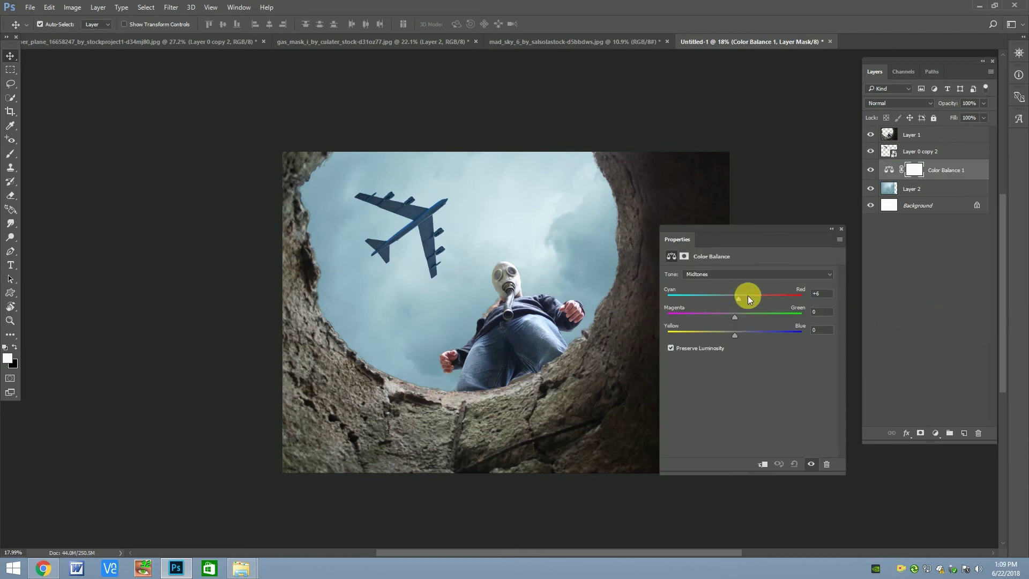
pyautogui.moveTo(721, 315)
pyautogui.mouseDown()
pyautogui.moveTo(751, 312)
pyautogui.moveTo(772, 336)
pyautogui.mouseUp()
# Set the Color Balance shadows to Red +9, Green +39, Yellow -20.
pyautogui.click(735, 276)
pyautogui.click(720, 285)
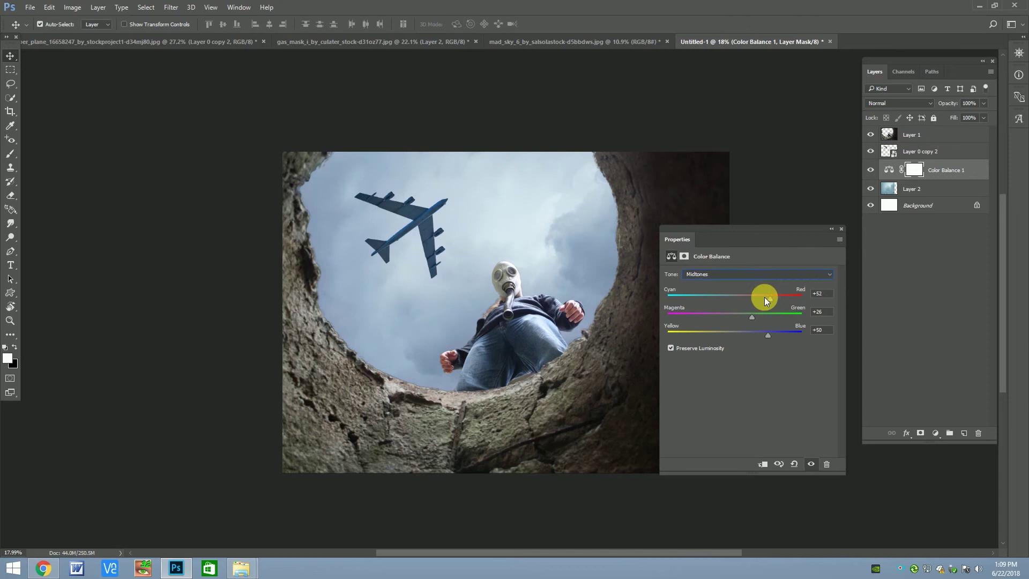
pyautogui.click(734, 276)
pyautogui.moveTo(763, 298)
pyautogui.mouseDown()
pyautogui.moveTo(781, 297)
pyautogui.moveTo(740, 298)
pyautogui.moveTo(703, 314)
pyautogui.moveTo(761, 314)
pyautogui.moveTo(721, 333)
pyautogui.mouseUp()
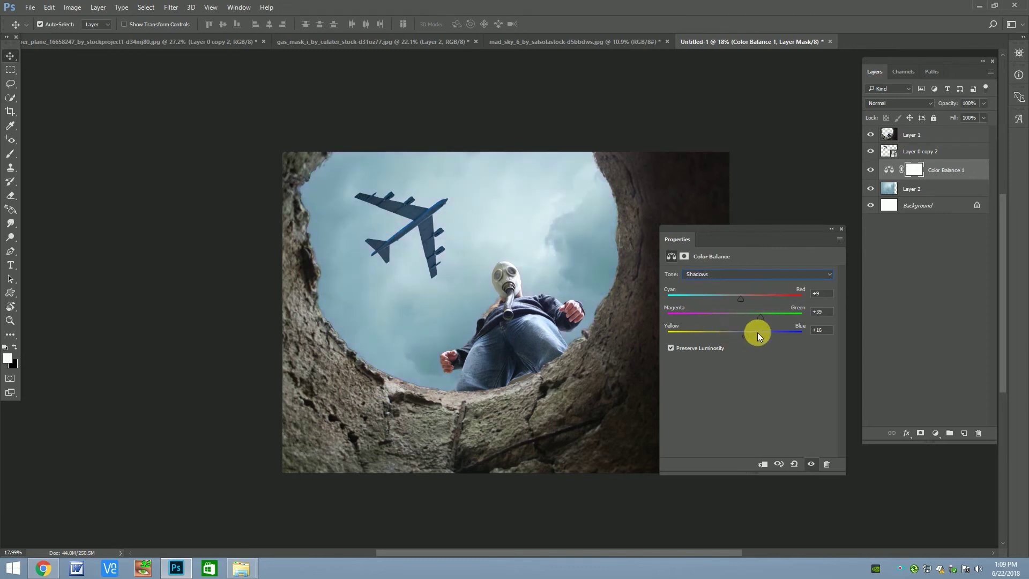
pyautogui.click(841, 229)
pyautogui.scroll(-3, 374, 202)
pyautogui.scroll(2, 413, 216)
# Add a Color Balance clipped to the bomber with midtones -12, +12, +4.
pyautogui.click(935, 433)
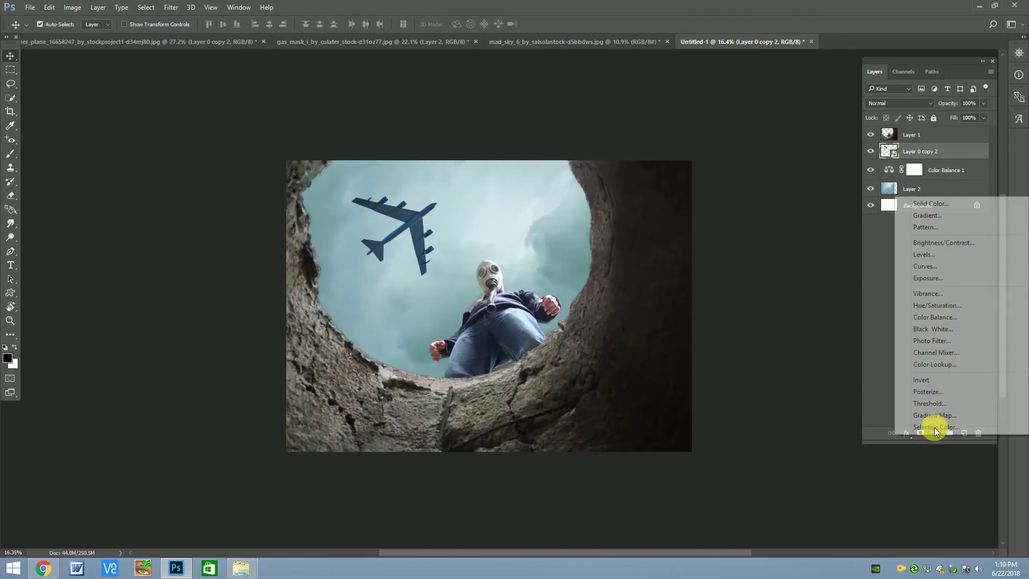
pyautogui.click(936, 314)
pyautogui.moveTo(738, 300); pyautogui.dragTo(690, 295)
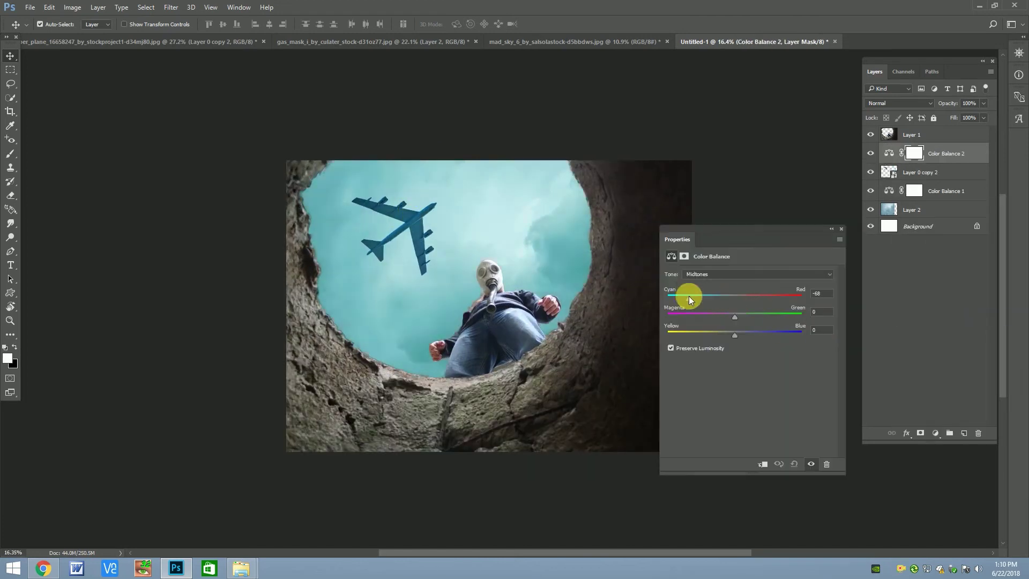
pyautogui.click(762, 463)
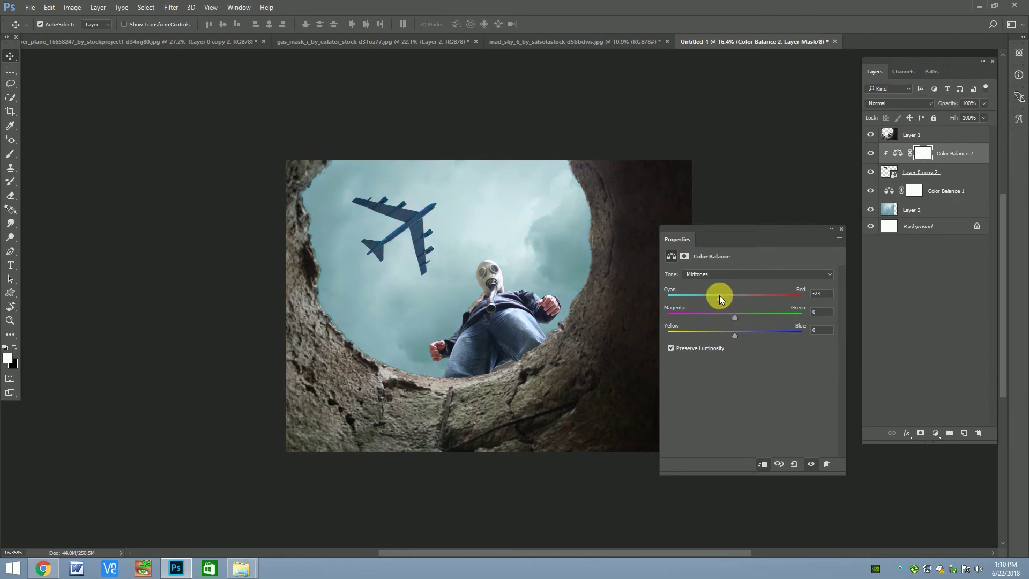
pyautogui.moveTo(741, 320); pyautogui.dragTo(742, 316)
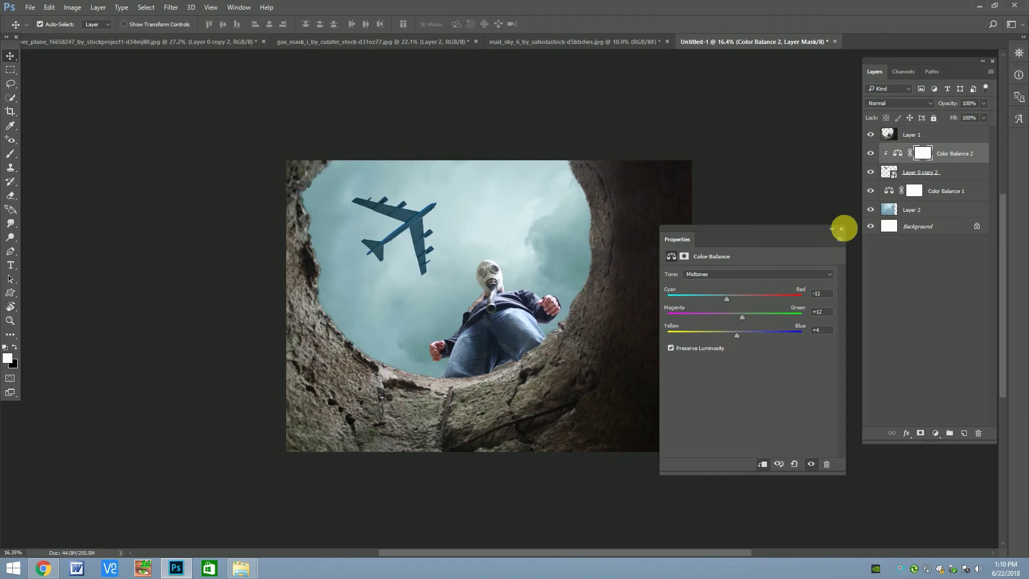
pyautogui.click(841, 229)
# Add a Hue/Saturation clipped to Layer 1 with Hue -6, Saturation +21, Lightness -8.
pyautogui.click(510, 322)
pyautogui.click(936, 434)
pyautogui.click(943, 304)
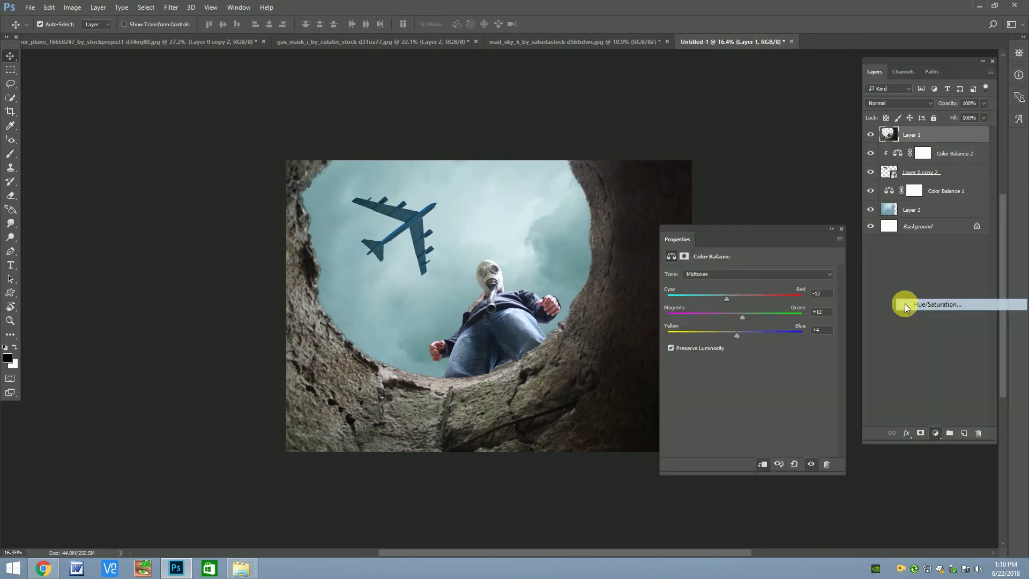
pyautogui.click(762, 463)
pyautogui.moveTo(741, 309); pyautogui.dragTo(737, 307)
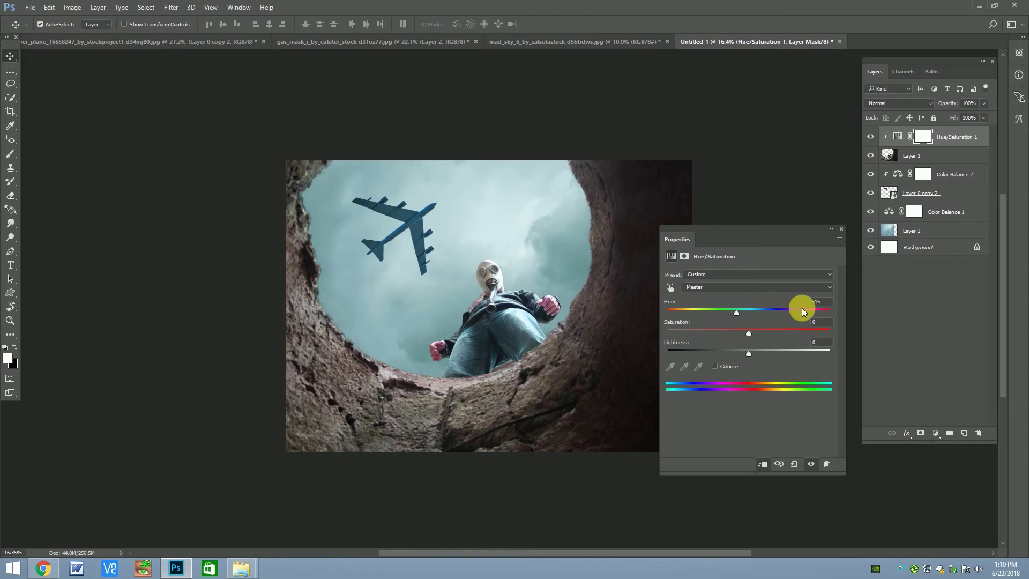
pyautogui.click(820, 301)
pyautogui.moveTo(800, 336)
pyautogui.mouseDown()
pyautogui.moveTo(742, 337)
pyautogui.moveTo(742, 354)
pyautogui.mouseUp()
pyautogui.moveTo(749, 313); pyautogui.dragTo(738, 310)
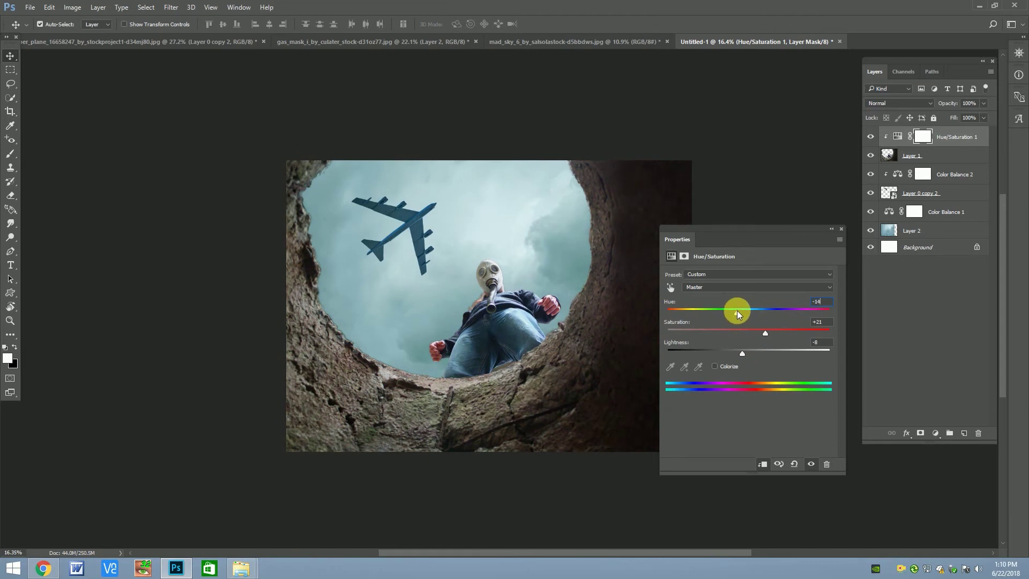
pyautogui.moveTo(738, 312); pyautogui.dragTo(744, 311)
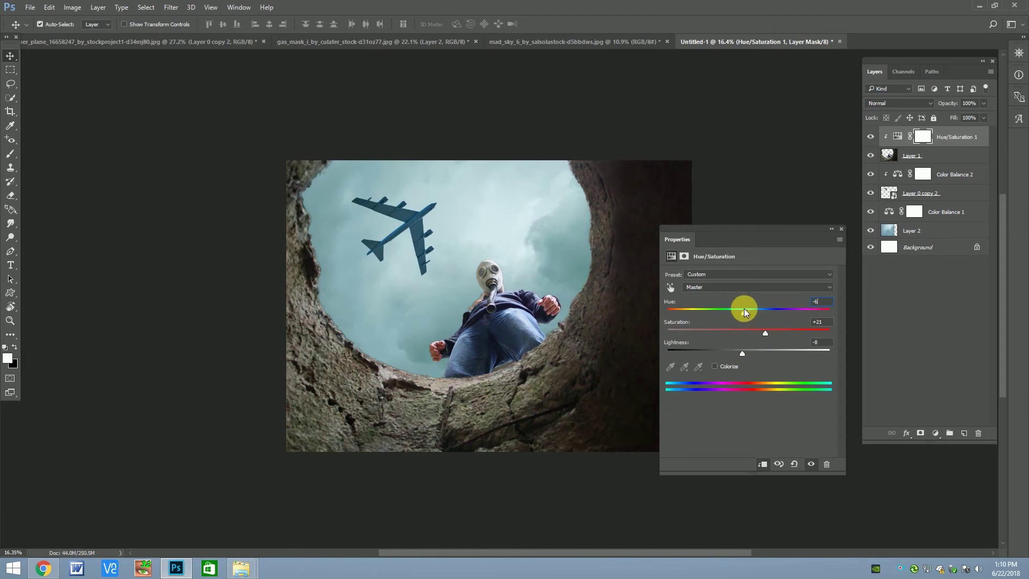
pyautogui.click(841, 231)
# Review the composite and select the bomber layer, Layer 0 copy 2.
pyautogui.scroll(-2, 381, 276)
pyautogui.scroll(3, 462, 225)
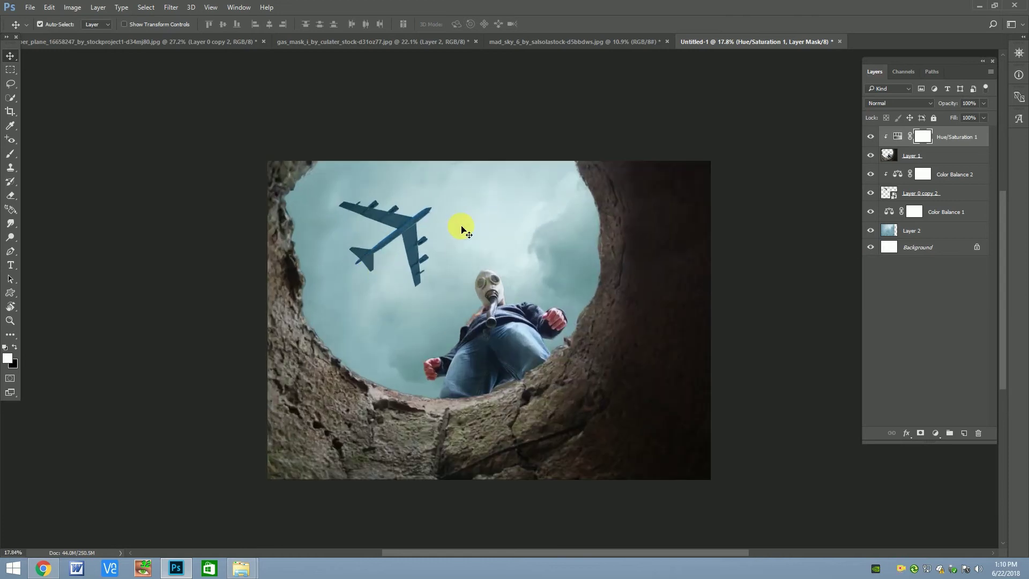
pyautogui.click(462, 225)
pyautogui.click(410, 232)
pyautogui.scroll(-1, 578, 241)
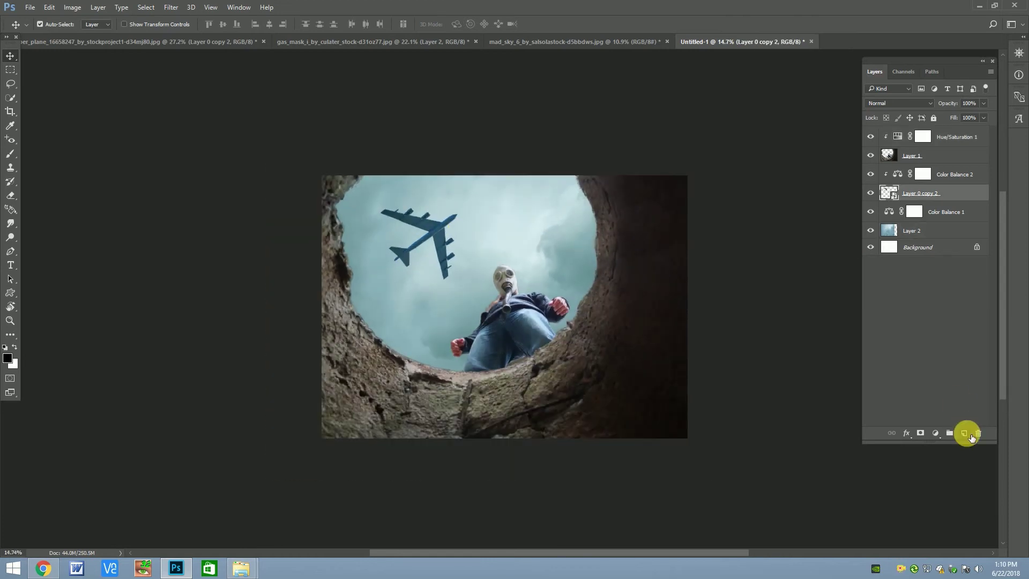
# Duplicate the sky layer and move the unclipped copy above the bomber layer.
pyautogui.click(943, 232)
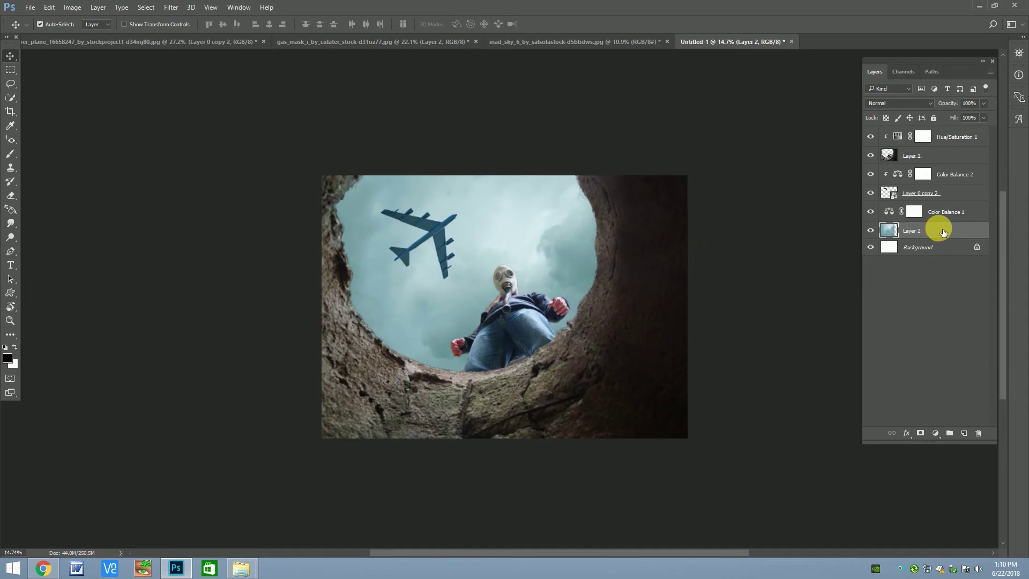
pyautogui.moveTo(943, 232); pyautogui.dragTo(964, 432)
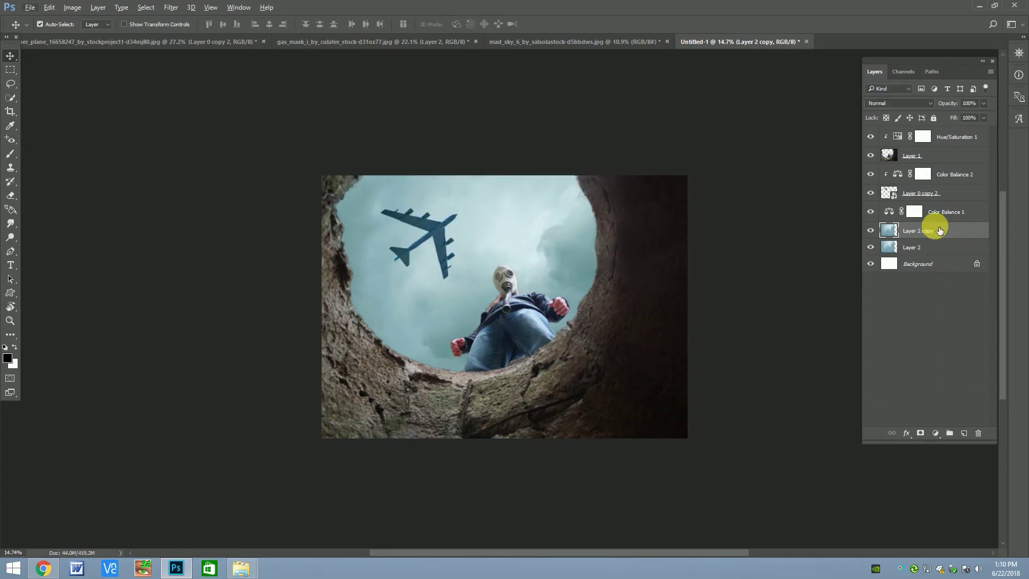
pyautogui.moveTo(939, 230); pyautogui.dragTo(942, 183)
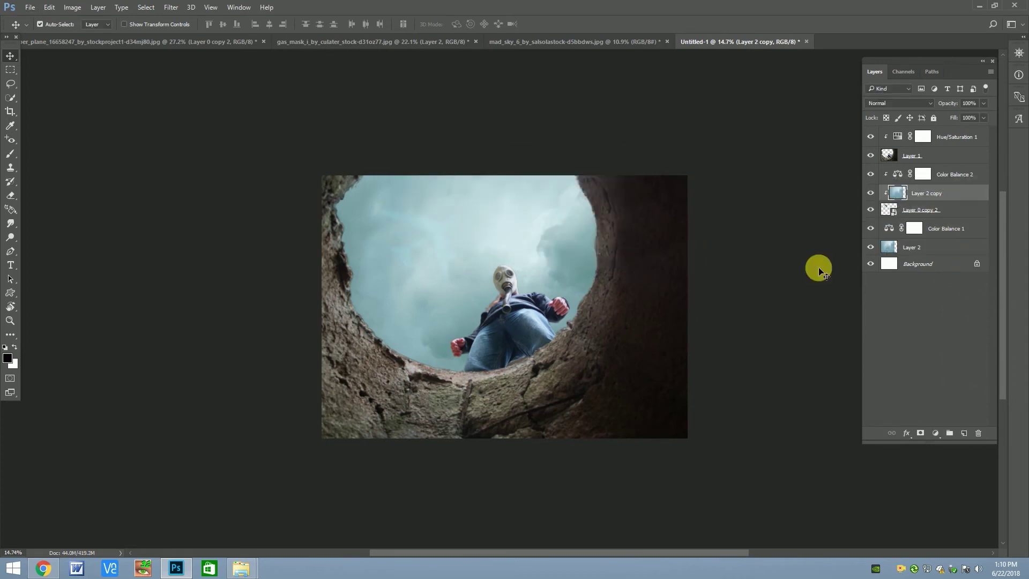
pyautogui.keyDown('alt'); pyautogui.click(931, 206); pyautogui.keyUp('alt')
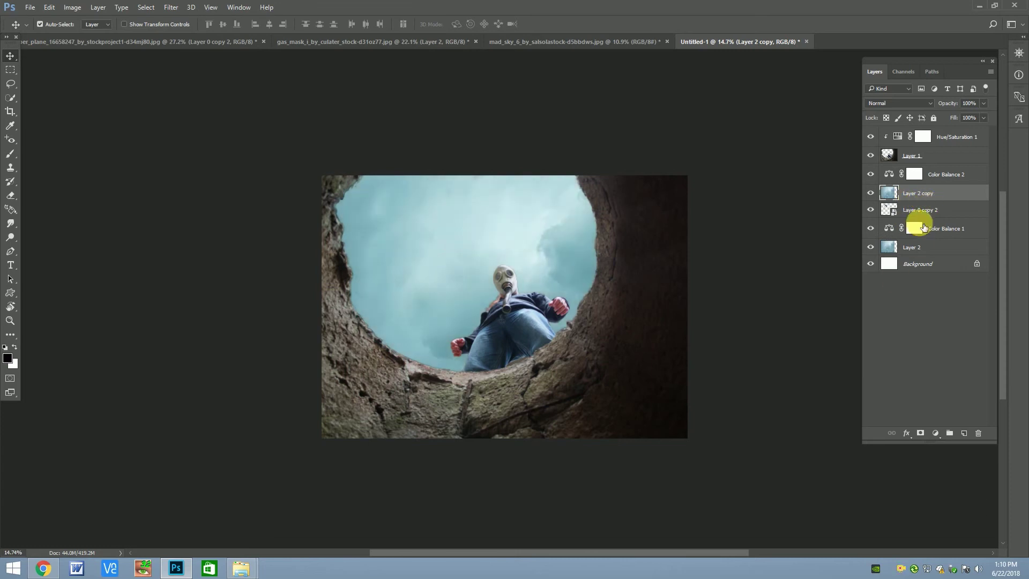
# Set the sky copy's opacity to 20% so the bomber looks hazed.
pyautogui.moveTo(967, 115); pyautogui.dragTo(954, 117)
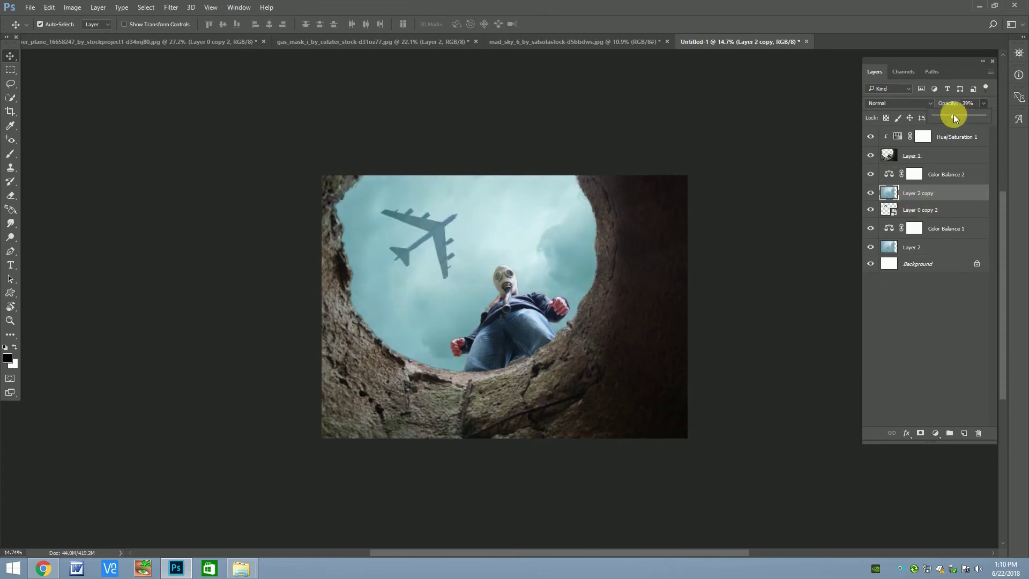
pyautogui.click(968, 103)
pyautogui.write('10')
pyautogui.scroll(3, 444, 236)
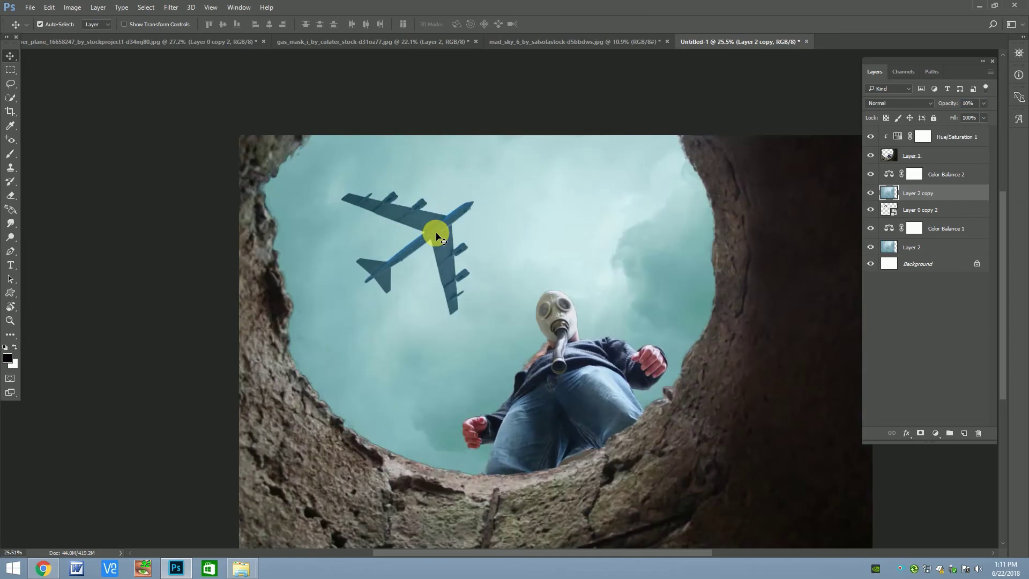
pyautogui.scroll(3, 432, 229)
pyautogui.click(880, 196)
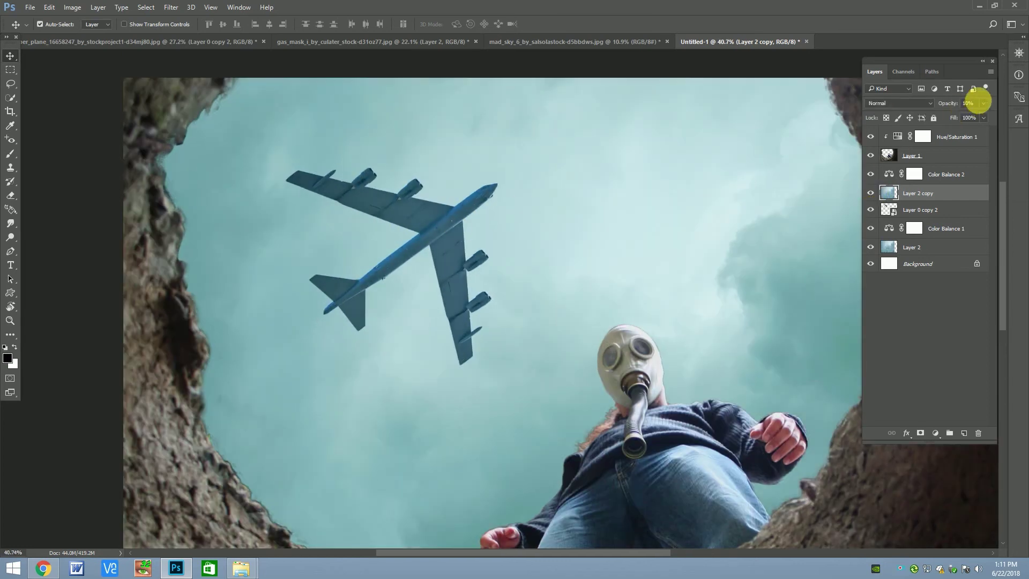
pyautogui.click(968, 103)
pyautogui.write('20')
pyautogui.press('Return')
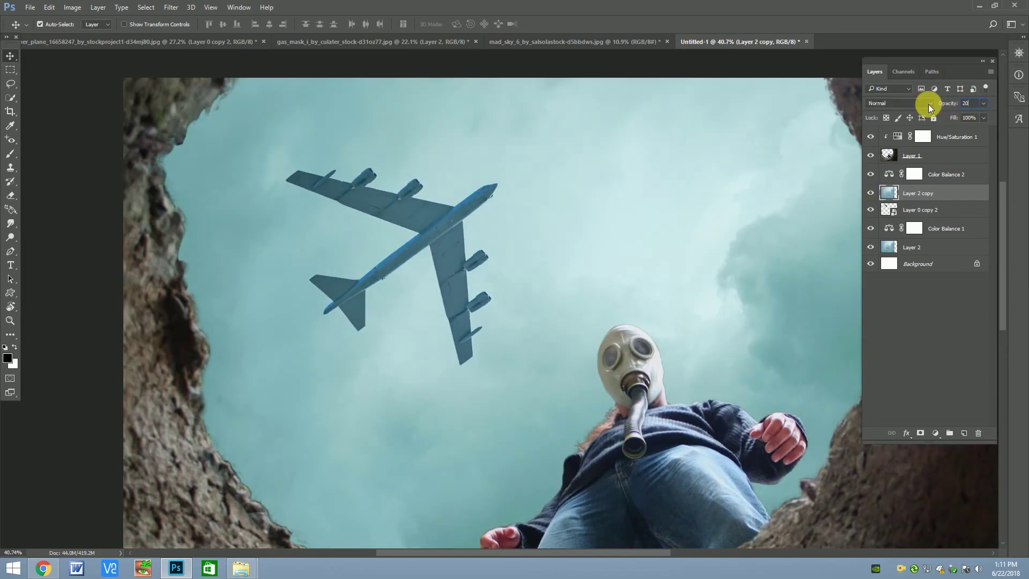
# Select Layer 1 containing the man and hole.
pyautogui.scroll(-3, 477, 258)
pyautogui.click(456, 325)
pyautogui.scroll(3, 472, 343)
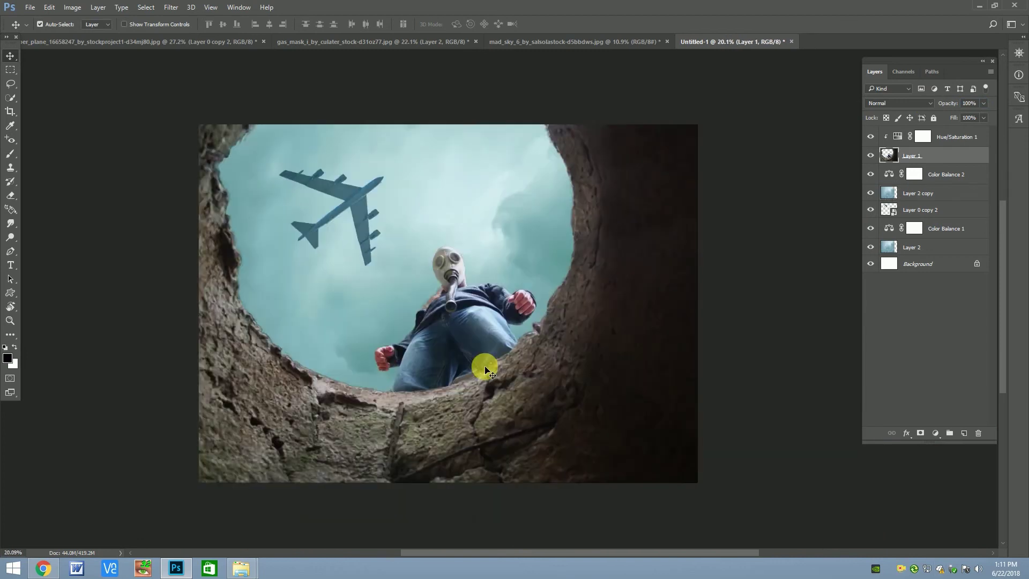
# With the Pen tool, trace a path along the jeans' lower edge.
pyautogui.rightClick(11, 253)
pyautogui.click(41, 253)
pyautogui.scroll(2, 443, 382)
pyautogui.scroll(2, 426, 453)
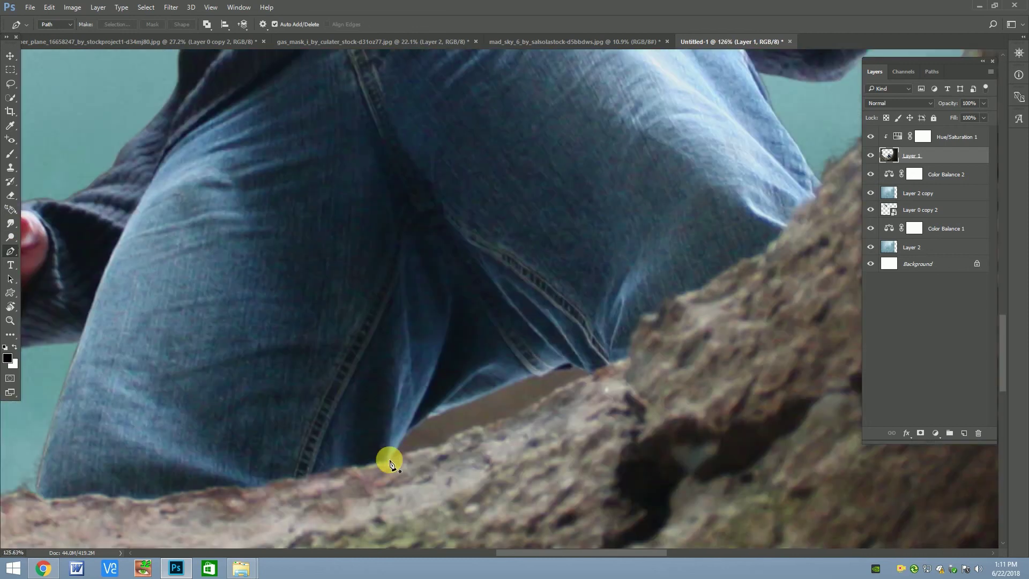
pyautogui.scroll(2, 390, 462)
pyautogui.scroll(1, 402, 425)
pyautogui.click(379, 482)
pyautogui.moveTo(415, 438); pyautogui.dragTo(484, 404)
pyautogui.scroll(1, 464, 408)
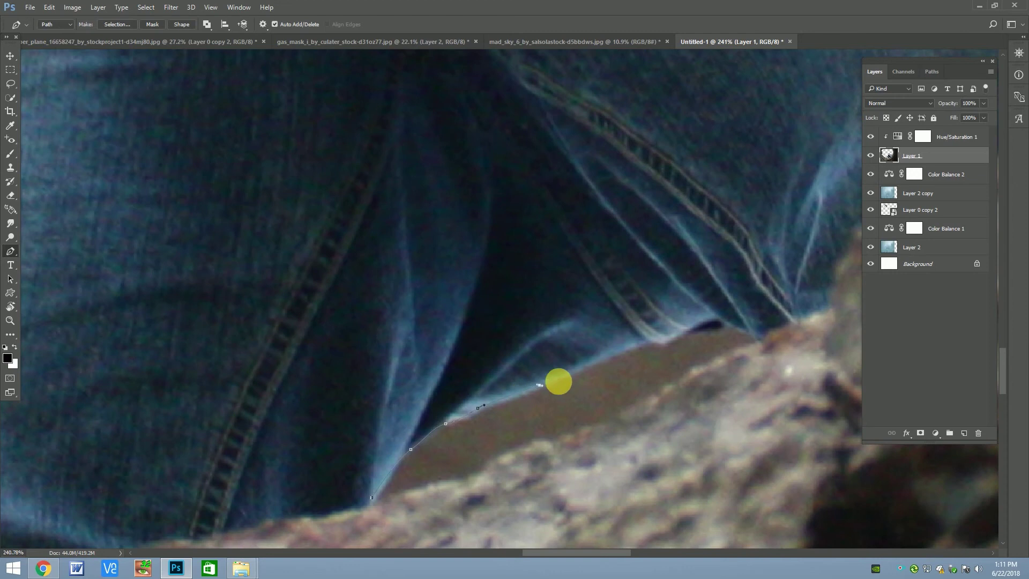
pyautogui.moveTo(559, 382)
pyautogui.mouseDown()
pyautogui.moveTo(466, 383)
pyautogui.moveTo(506, 367)
pyautogui.mouseUp()
pyautogui.click(475, 373)
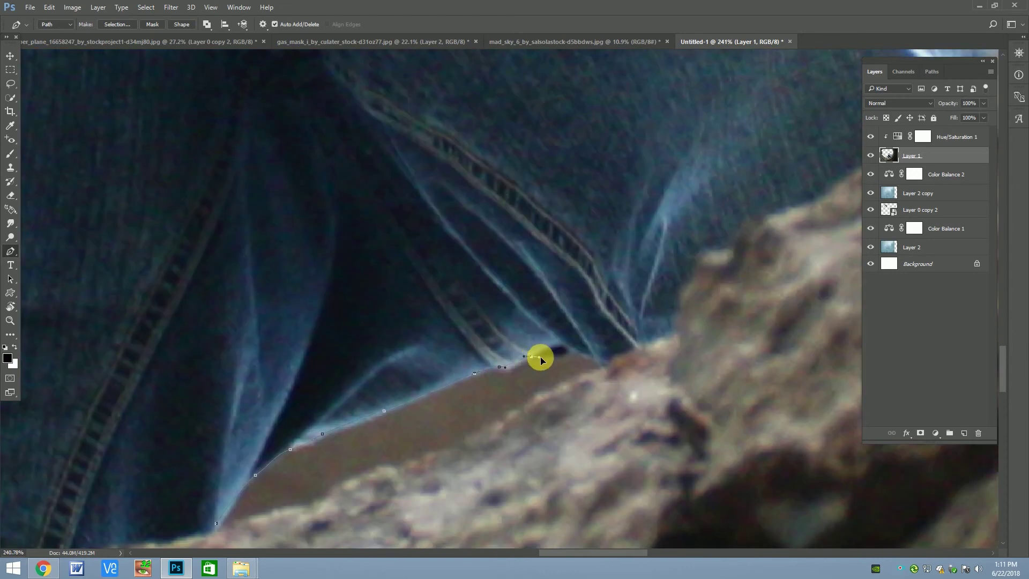
pyautogui.click(565, 353)
pyautogui.click(600, 367)
# Continue the path along the rock edge and close it at the starting point.
pyautogui.moveTo(574, 382); pyautogui.dragTo(580, 380)
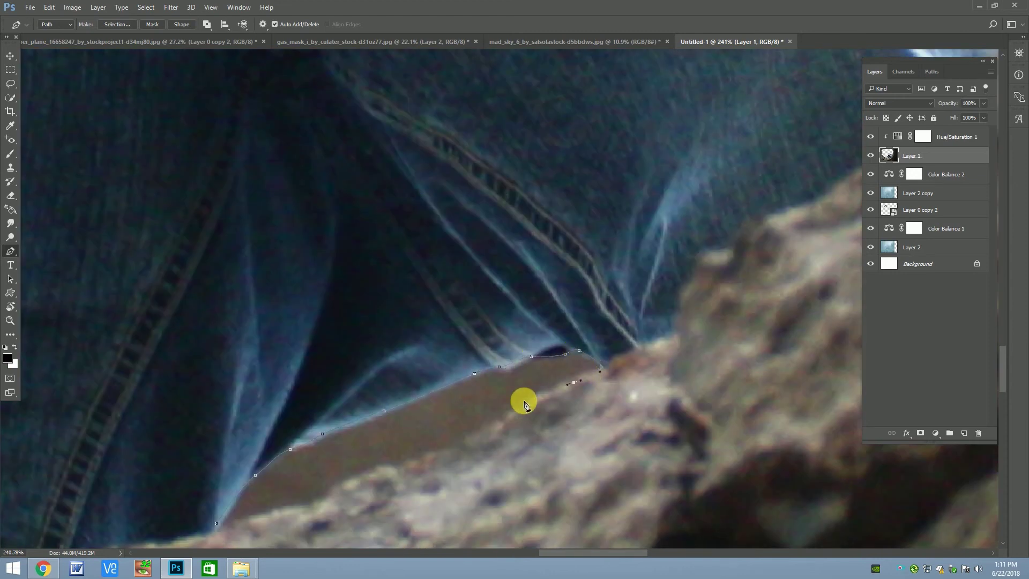
pyautogui.click(519, 405)
pyautogui.moveTo(478, 427); pyautogui.dragTo(468, 432)
pyautogui.click(438, 448)
pyautogui.click(411, 460)
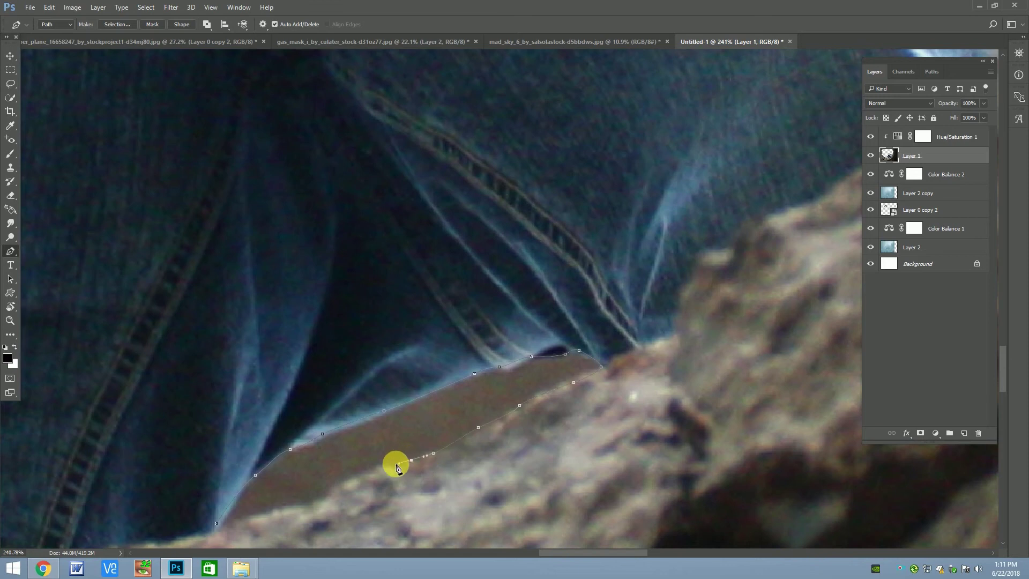
pyautogui.moveTo(363, 474); pyautogui.dragTo(349, 479)
pyautogui.moveTo(349, 510); pyautogui.dragTo(480, 321)
pyautogui.click(462, 304)
pyautogui.click(438, 317)
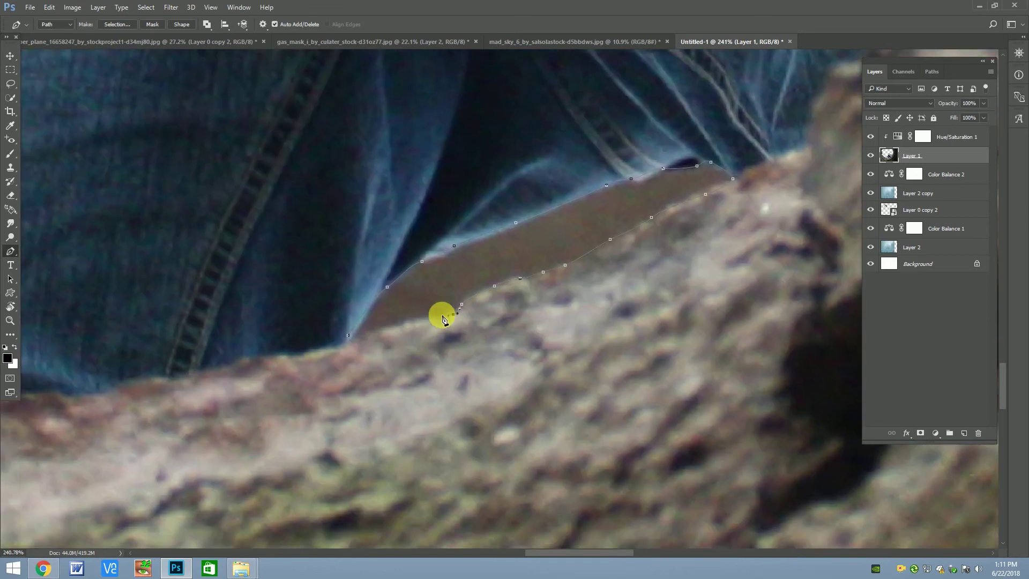
pyautogui.click(393, 326)
pyautogui.click(348, 335)
# Turn the path into a 5-pixel feathered selection and delete the gap.
pyautogui.rightClick(351, 339)
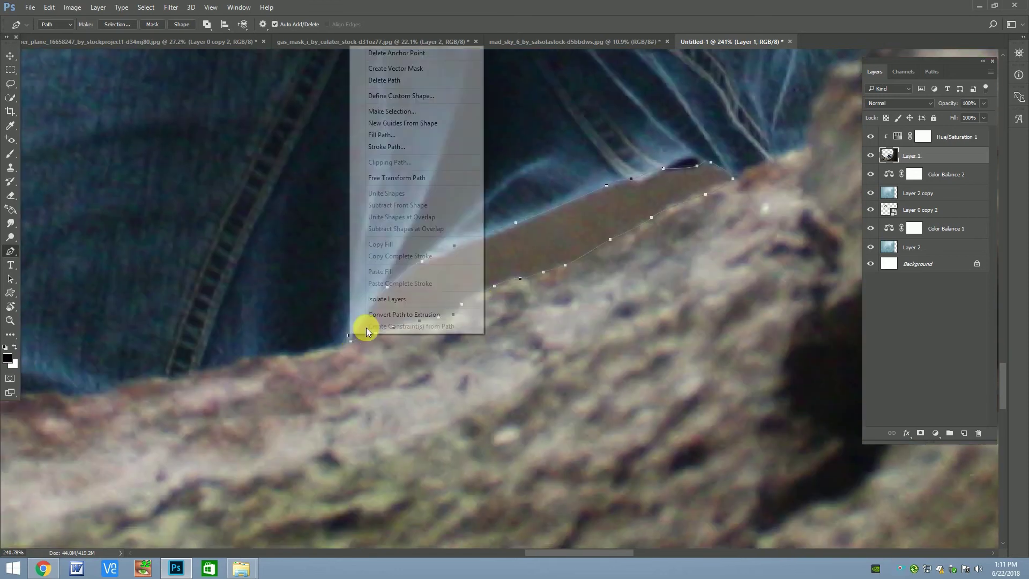
pyautogui.click(396, 112)
pyautogui.write('1.')
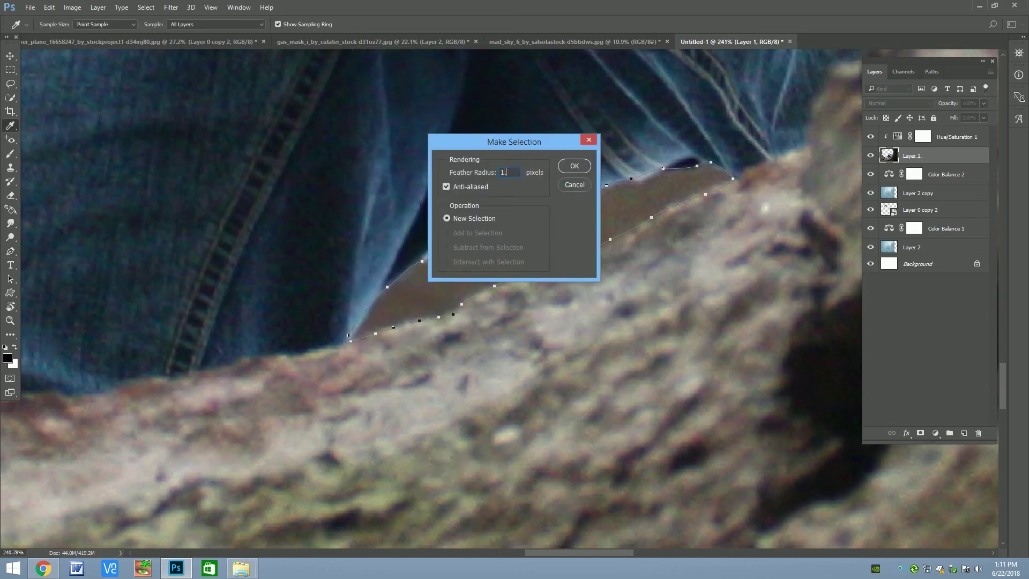
pyautogui.write('5')
pyautogui.press('Return')
pyautogui.press('Delete')
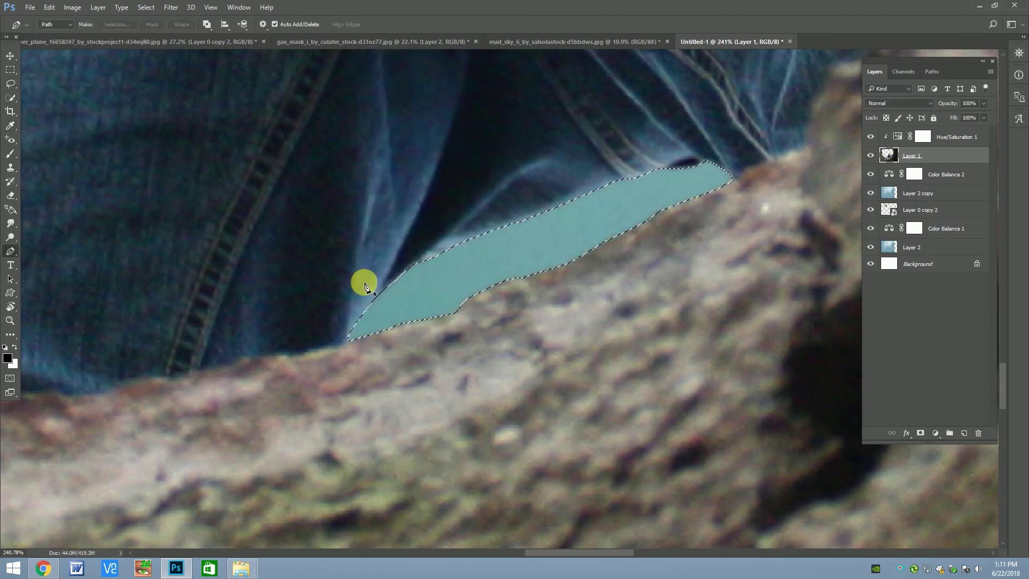
pyautogui.scroll(-3, 373, 293)
pyautogui.scroll(-5, 459, 241)
pyautogui.scroll(-3, 460, 241)
# Select the bomber layer and rotate the plane to a new angle with Free Transform.
pyautogui.press('v')
pyautogui.scroll(-3, 450, 184)
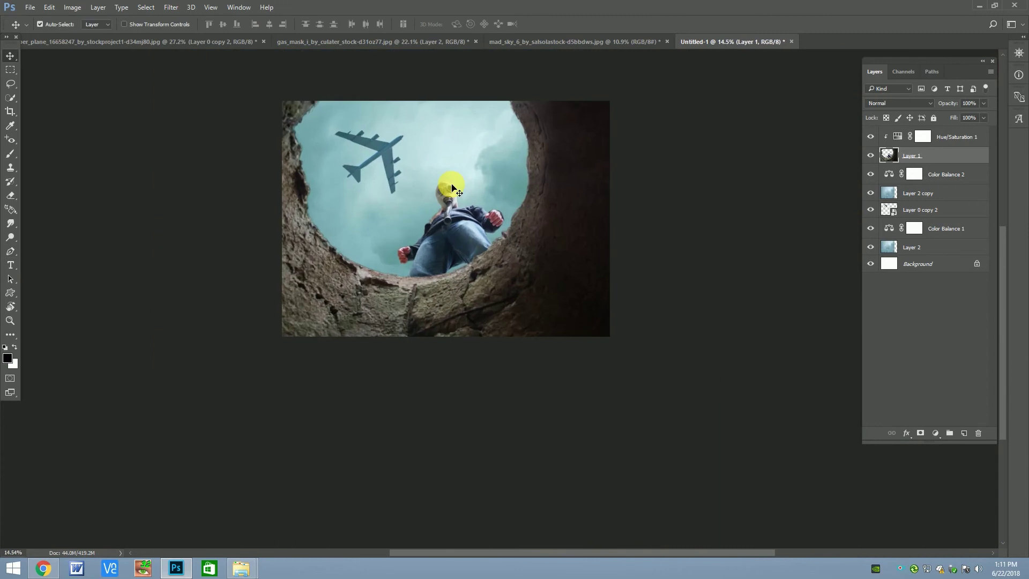
pyautogui.scroll(-2, 432, 179)
pyautogui.scroll(2, 418, 174)
pyautogui.click(396, 172)
pyautogui.hotkey('ctrl', 't')
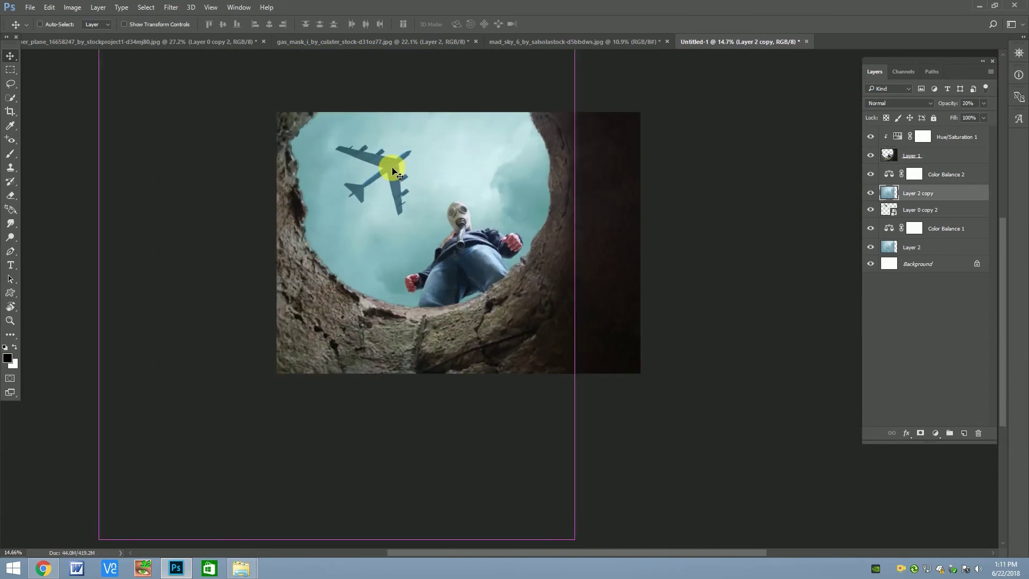
pyautogui.press('Escape')
pyautogui.click(912, 209)
pyautogui.hotkey('ctrl', 't')
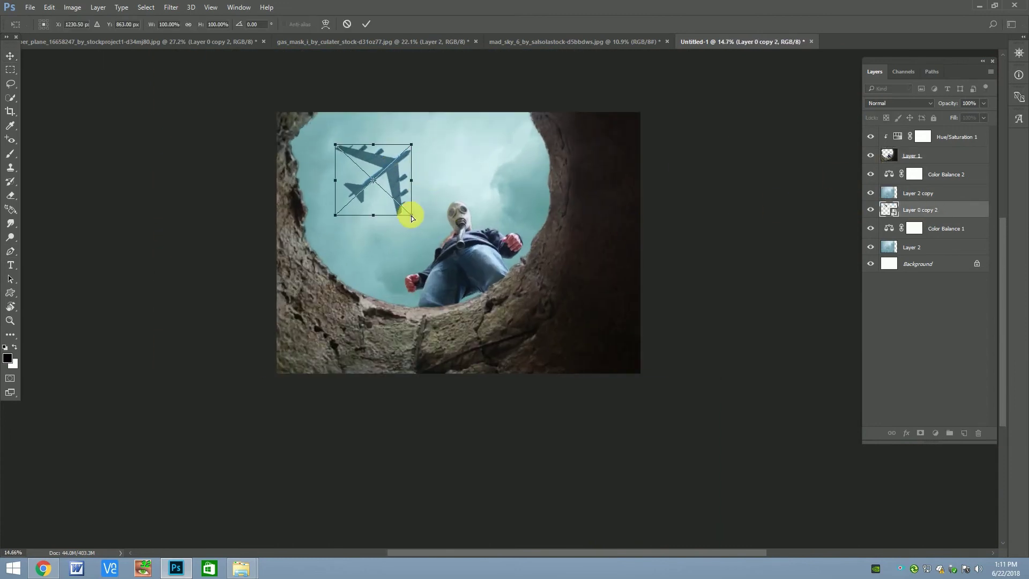
pyautogui.moveTo(465, 223); pyautogui.dragTo(403, 204)
pyautogui.press('Return')
# Zoom out over the composite and select the Hue/Saturation 1 layer.
pyautogui.scroll(-1, 406, 188)
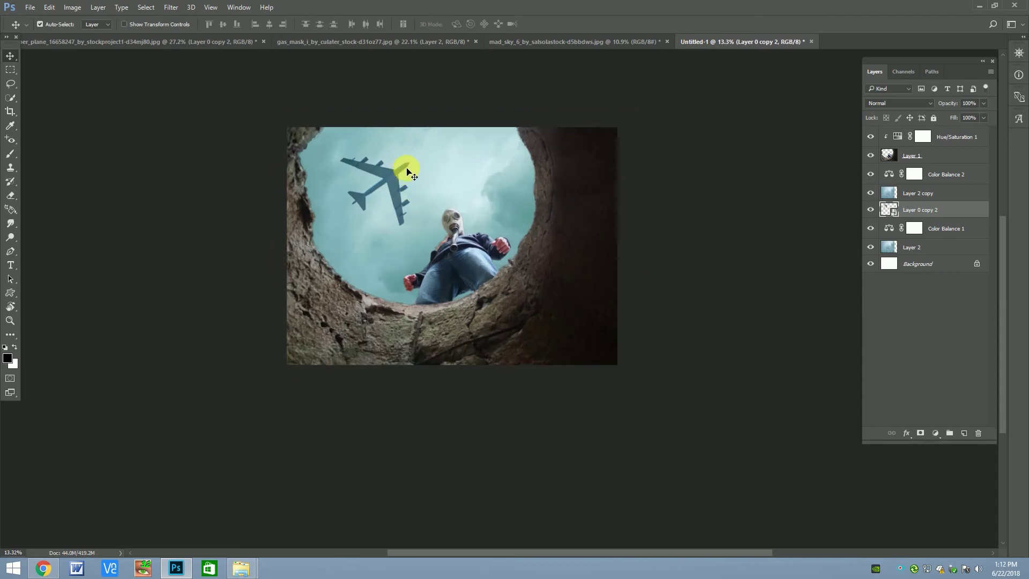
pyautogui.scroll(-1, 399, 176)
pyautogui.scroll(-2, 400, 176)
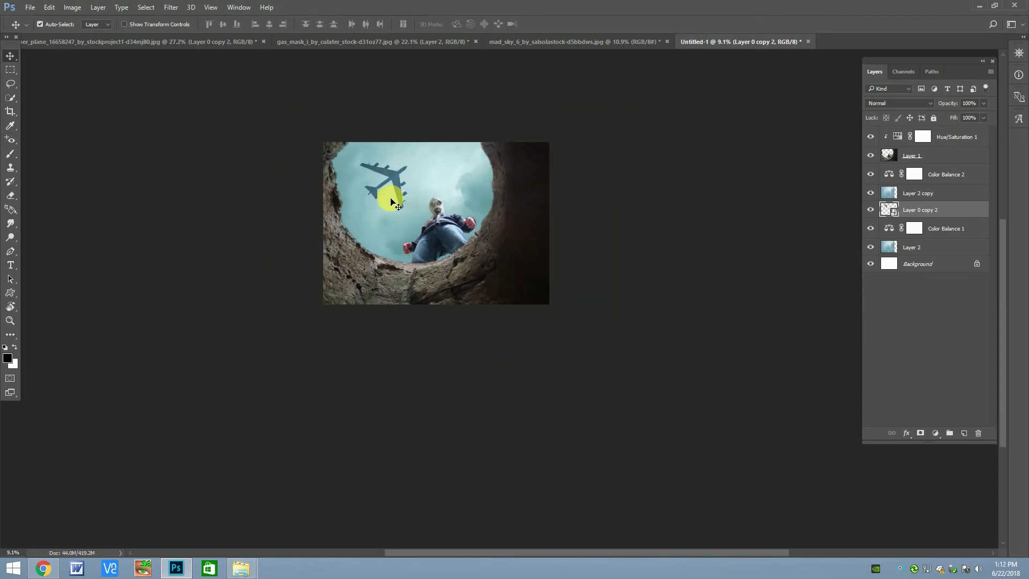
pyautogui.scroll(3, 399, 176)
pyautogui.click(687, 270)
pyautogui.click(922, 137)
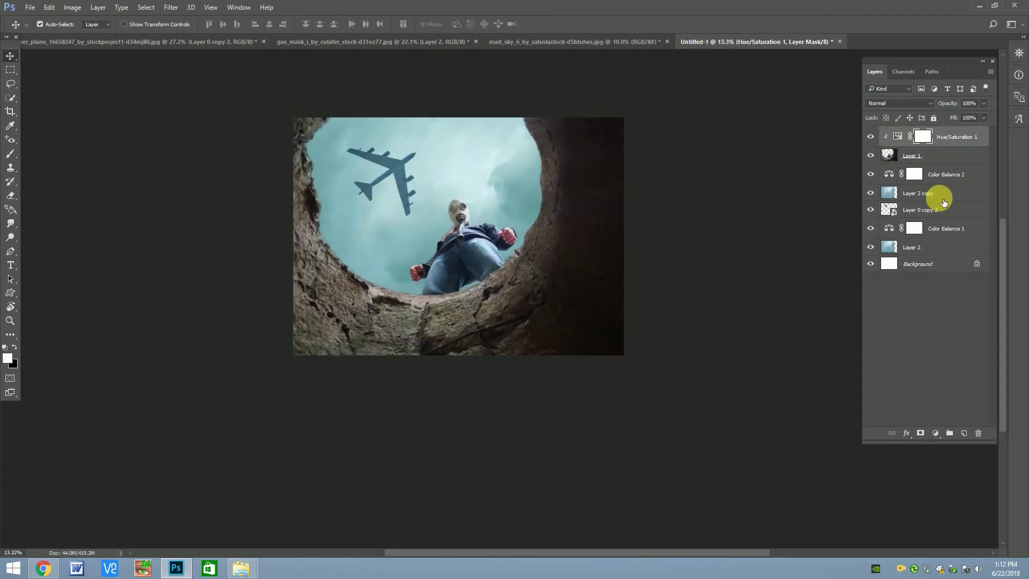
# Add a Color Balance adjustment layer and fine-tune its midtones' cyan–red balance.
pyautogui.click(936, 433)
pyautogui.click(935, 316)
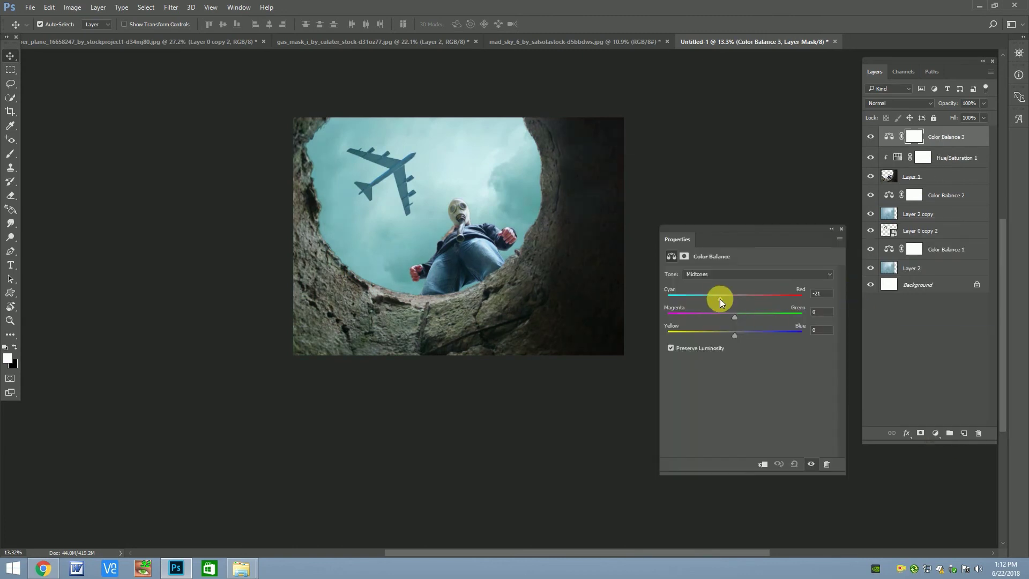
pyautogui.moveTo(729, 299); pyautogui.dragTo(733, 299)
pyautogui.moveTo(733, 296); pyautogui.dragTo(722, 295)
pyautogui.click(841, 229)
pyautogui.scroll(5, 506, 236)
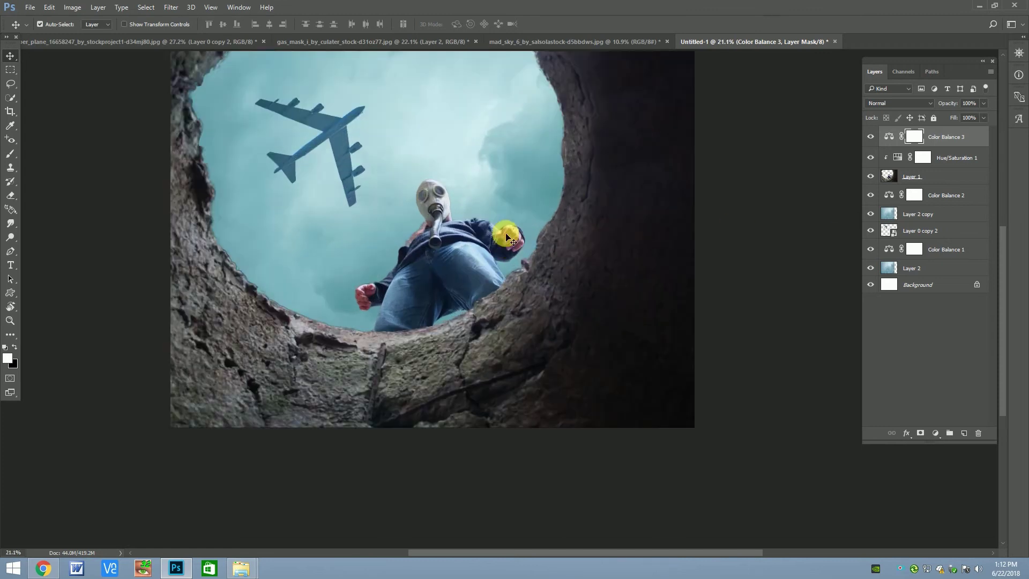
# Add a Photo Filter adjustment layer set to Deep Emerald.
pyautogui.click(935, 433)
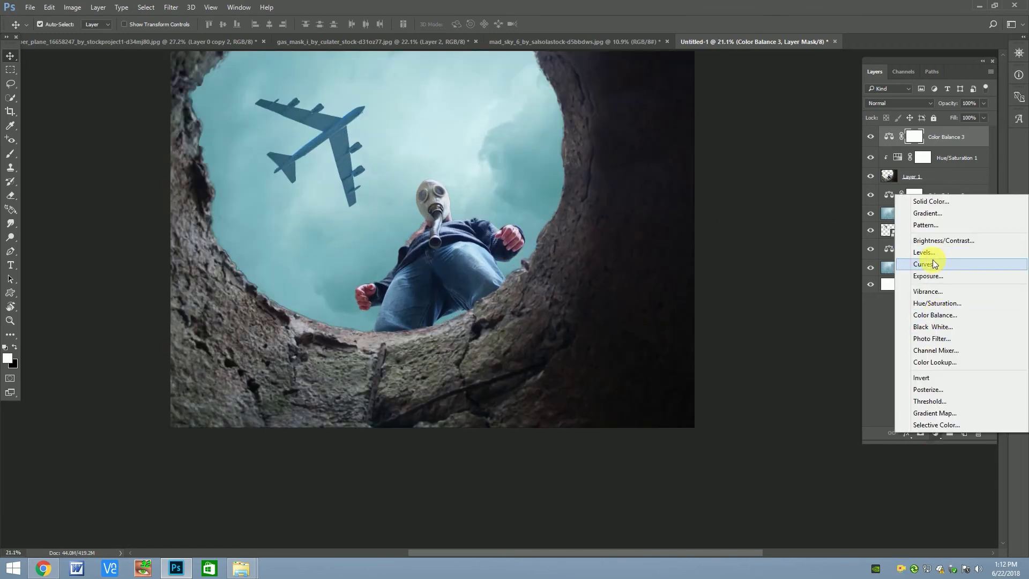
pyautogui.click(939, 338)
pyautogui.click(750, 274)
pyautogui.hotkey('ctrl', '-')
pyautogui.hotkey('ctrl', '-')
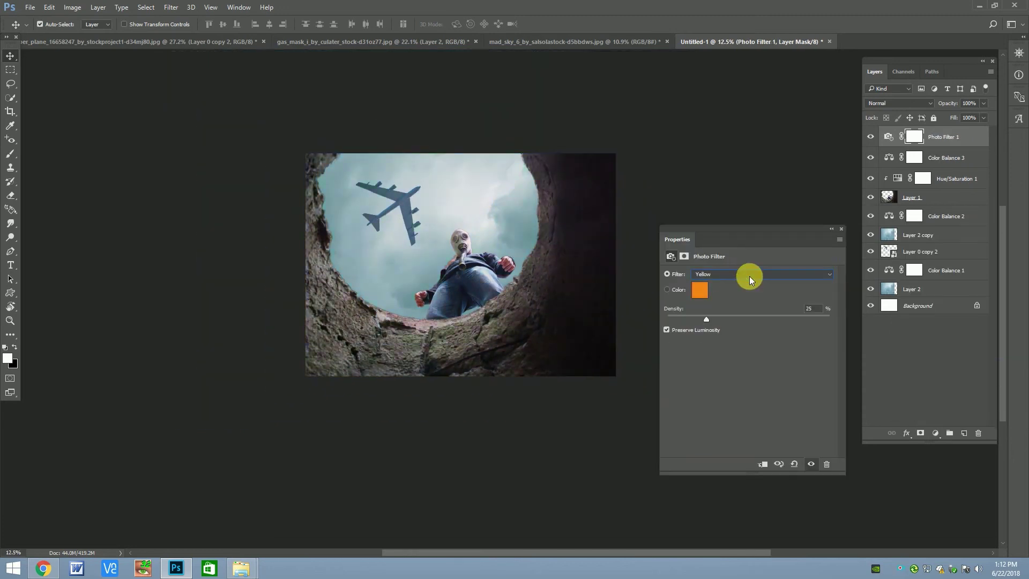
pyautogui.scroll(1, 750, 275)
pyautogui.scroll(-3, 749, 276)
pyautogui.scroll(-1, 750, 276)
pyautogui.scroll(-3, 750, 276)
pyautogui.scroll(2, 749, 275)
pyautogui.scroll(-2, 750, 276)
pyautogui.scroll(-2, 749, 275)
pyautogui.scroll(2, 749, 275)
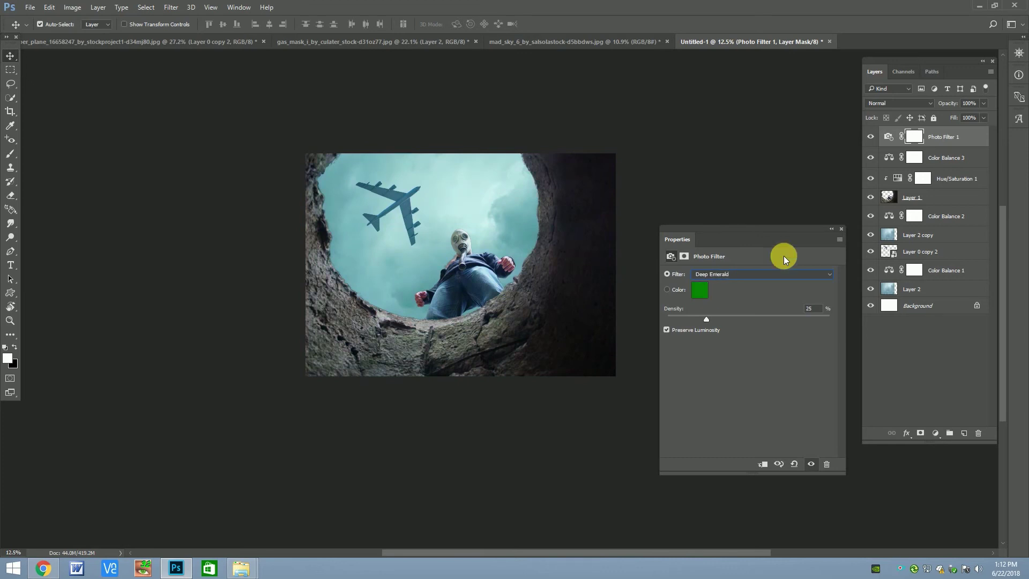
pyautogui.click(844, 230)
# Add a second Color Balance layer with midtones at +6/-1/-5, then select Layer 1.
pyautogui.click(935, 433)
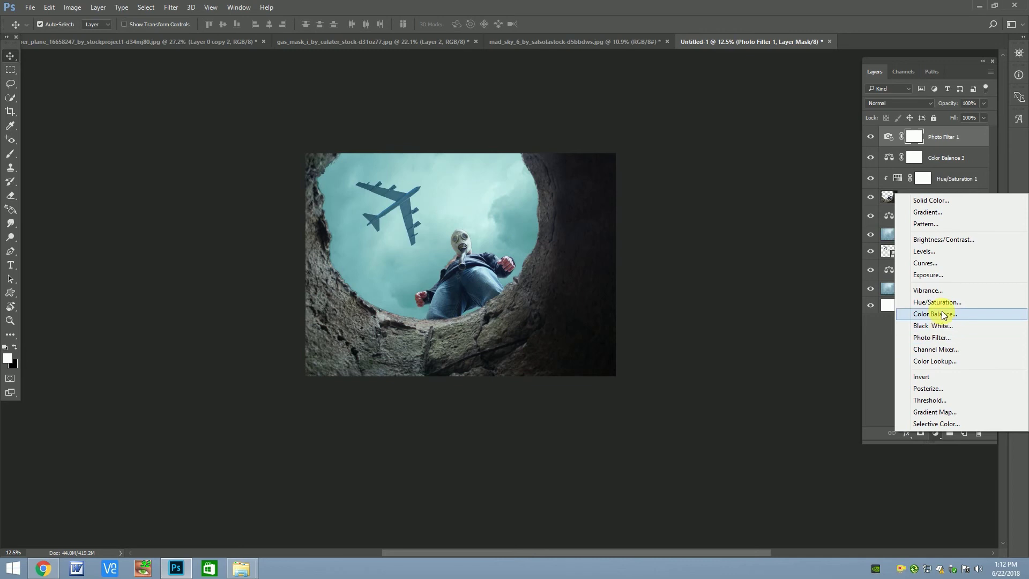
pyautogui.click(943, 315)
pyautogui.moveTo(735, 295)
pyautogui.mouseDown()
pyautogui.moveTo(724, 298)
pyautogui.moveTo(737, 297)
pyautogui.mouseUp()
pyautogui.moveTo(735, 335)
pyautogui.mouseDown()
pyautogui.moveTo(721, 330)
pyautogui.moveTo(723, 298)
pyautogui.mouseUp()
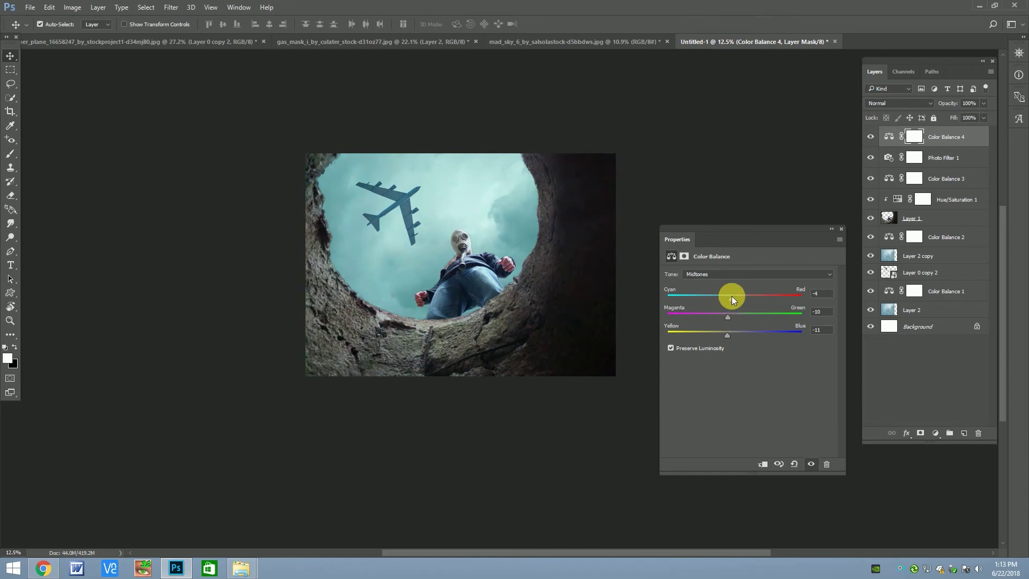
pyautogui.moveTo(731, 296); pyautogui.dragTo(742, 297)
pyautogui.click(841, 229)
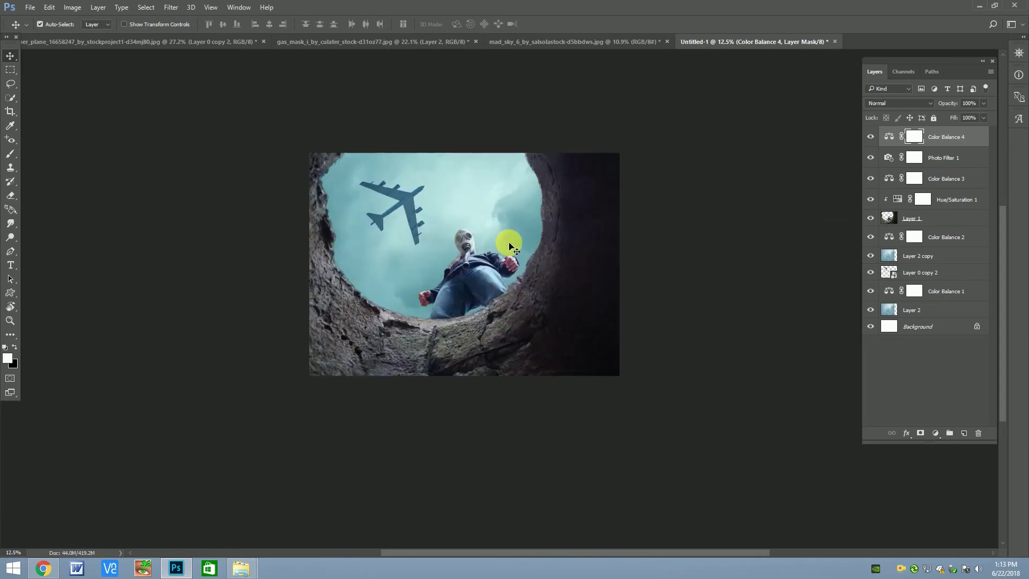
pyautogui.click(468, 239)
pyautogui.scroll(3, 470, 239)
pyautogui.scroll(1, 470, 239)
# On a new layer, paint a soft white glow above the man's head.
pyautogui.scroll(-3, 670, 355)
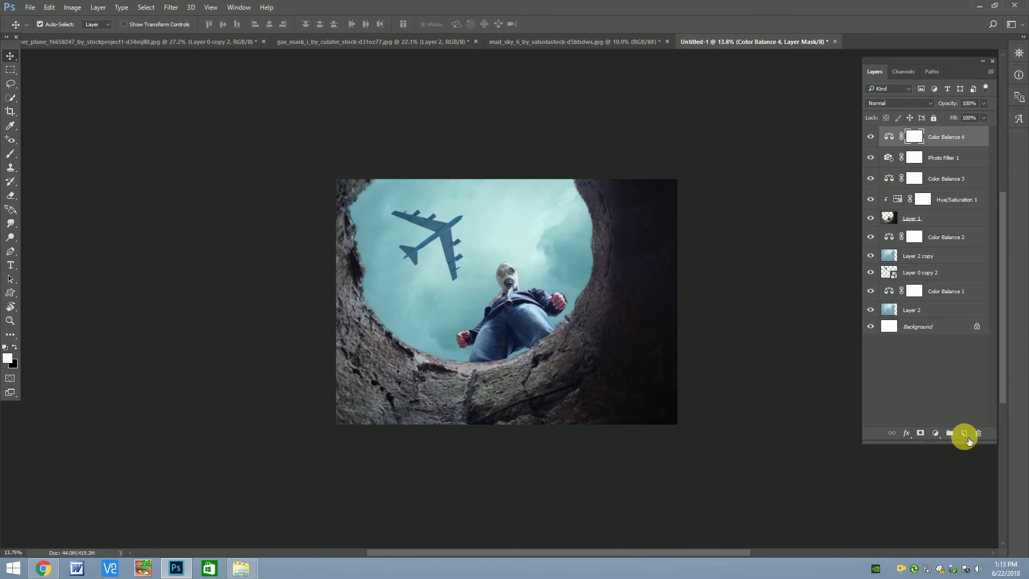
pyautogui.click(964, 433)
pyautogui.click(8, 359)
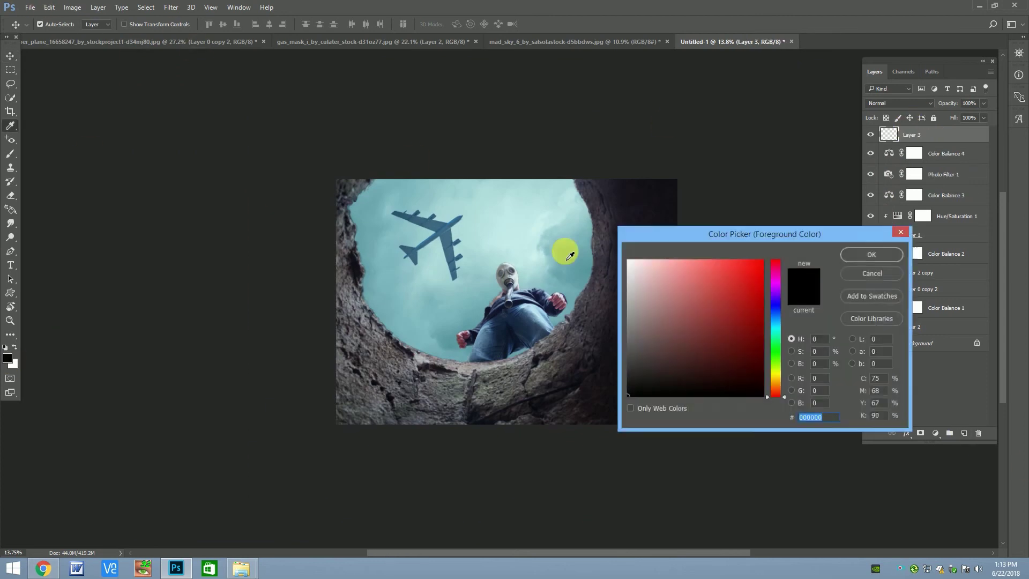
pyautogui.click(546, 263)
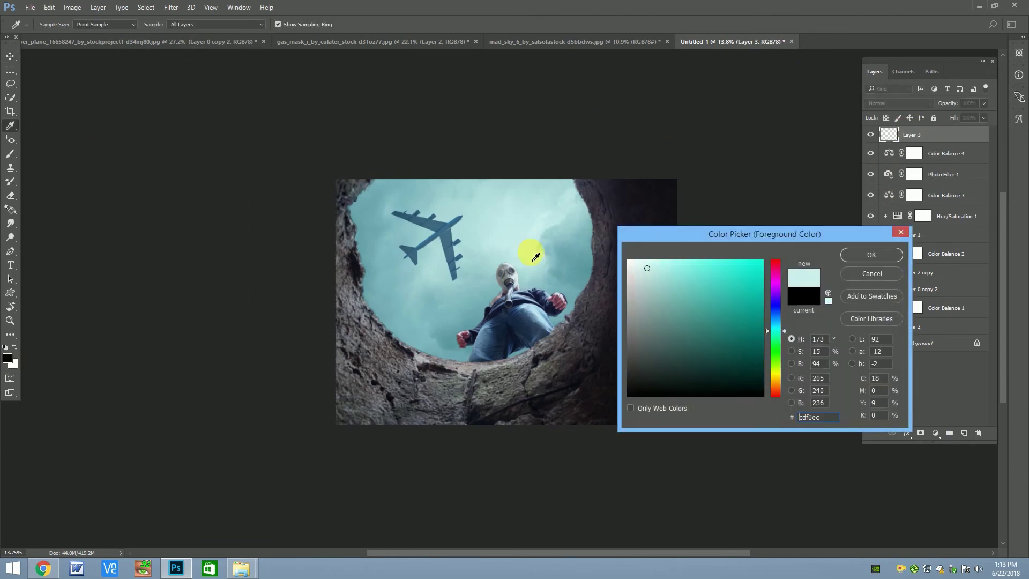
pyautogui.moveTo(648, 271); pyautogui.dragTo(352, 185)
pyautogui.press('Return')
pyautogui.click(10, 153)
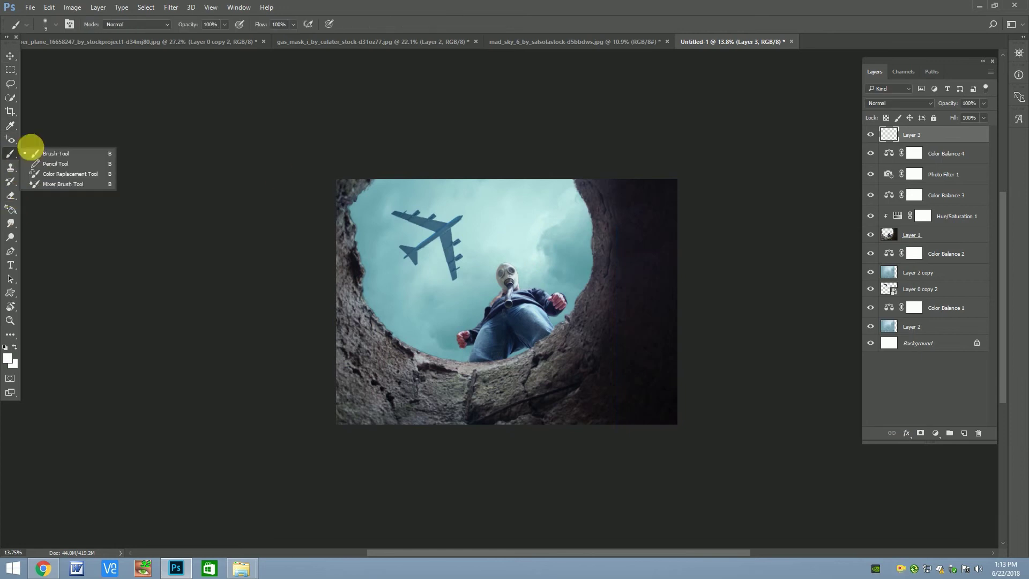
pyautogui.click(42, 152)
pyautogui.scroll(3, 488, 253)
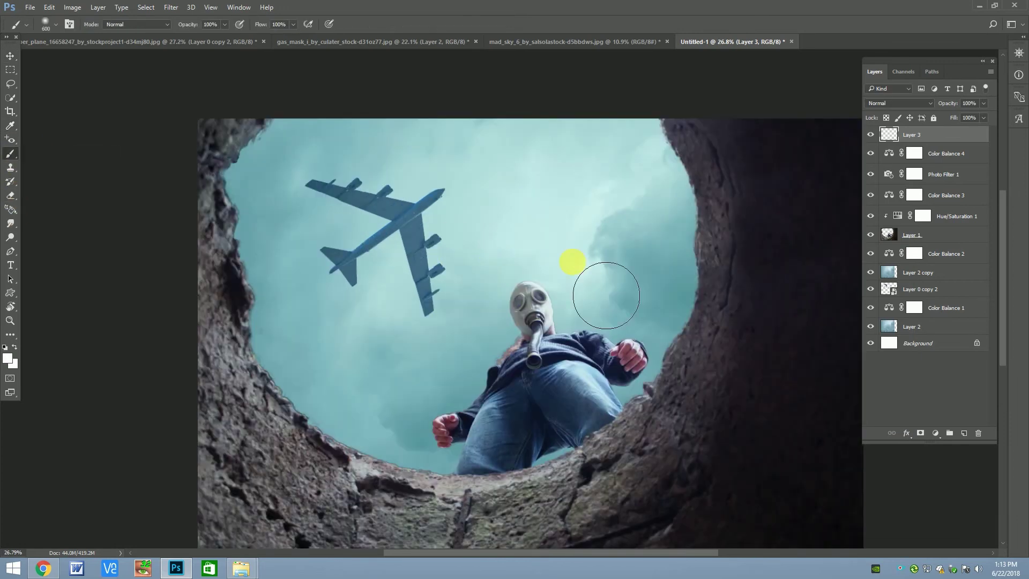
pyautogui.click(578, 262)
pyautogui.scroll(-2, 579, 262)
# Scale the glow, trial Darken and Linear Dodge (Add) blending, and lower its opacity to about half.
pyautogui.hotkey('ctrl', 't')
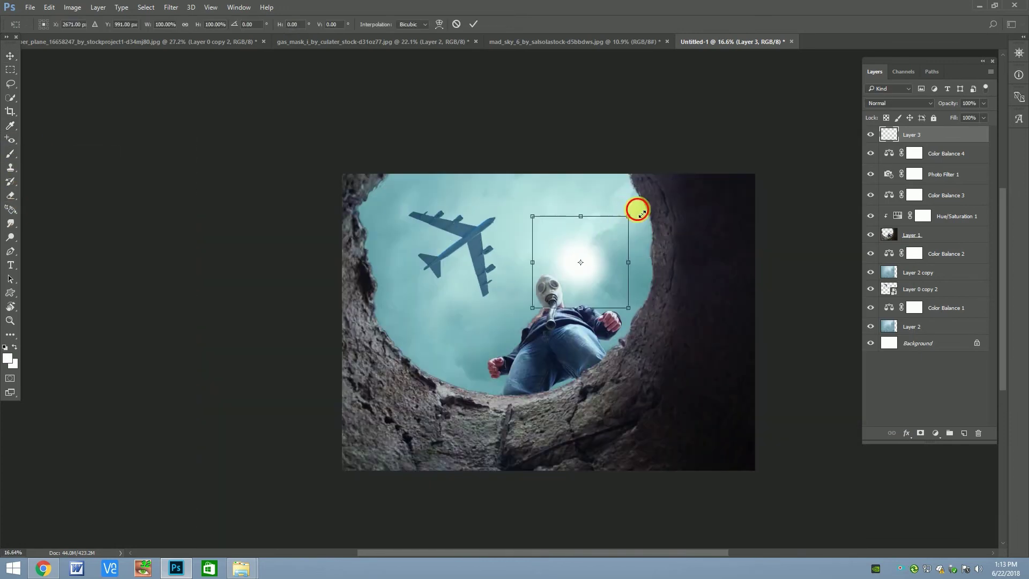
pyautogui.moveTo(642, 214); pyautogui.dragTo(644, 203)
pyautogui.press('Return')
pyautogui.click(899, 103)
pyautogui.click(894, 128)
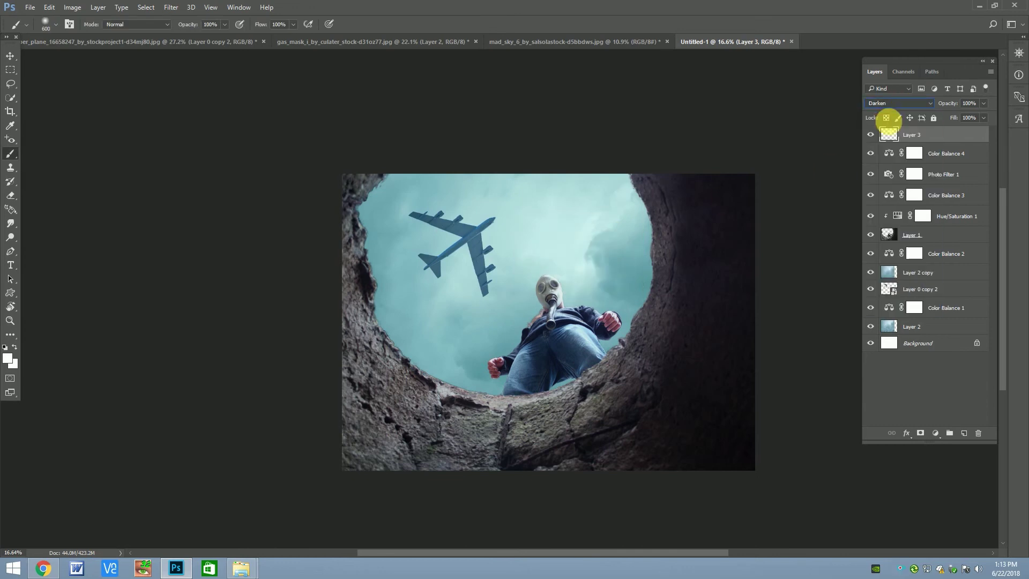
pyautogui.press('Down')
pyautogui.press('Down')
pyautogui.press('Down')
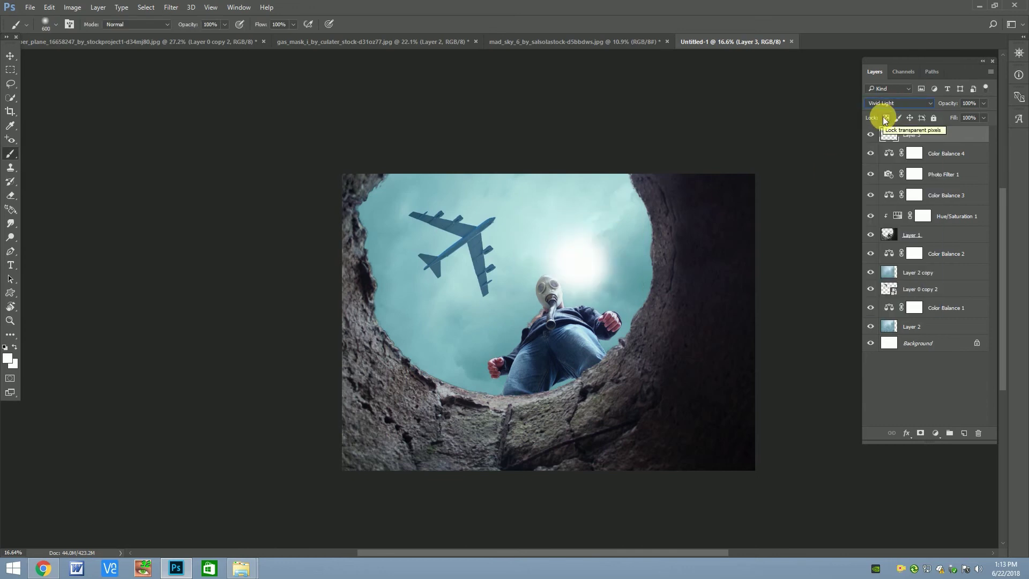
pyautogui.press('Down')
pyautogui.press('Down')
pyautogui.press('Down')
pyautogui.press('Down')
pyautogui.press('Down')
pyautogui.press('Down')
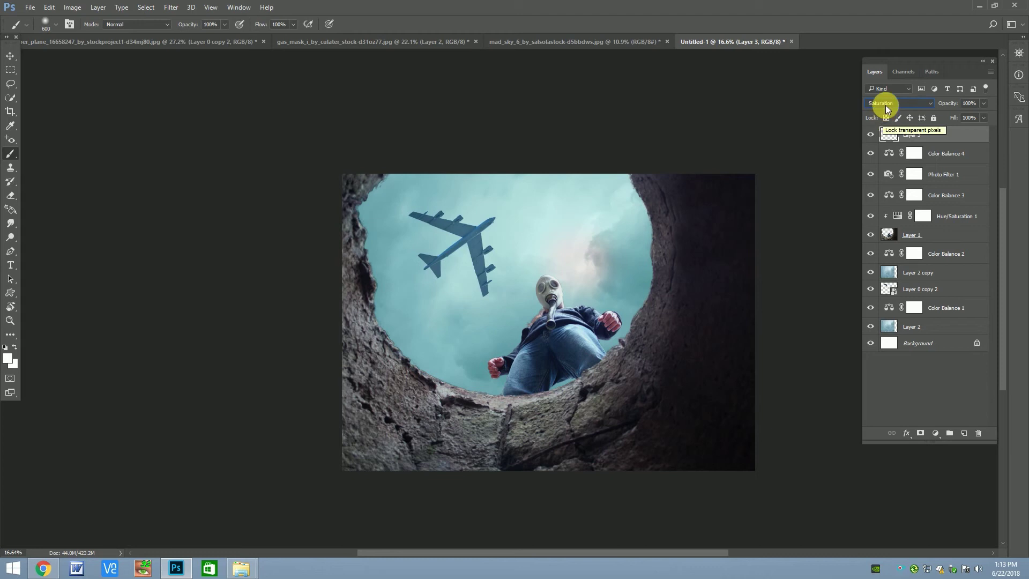
pyautogui.press('Down')
pyautogui.press('Down')
pyautogui.click(888, 103)
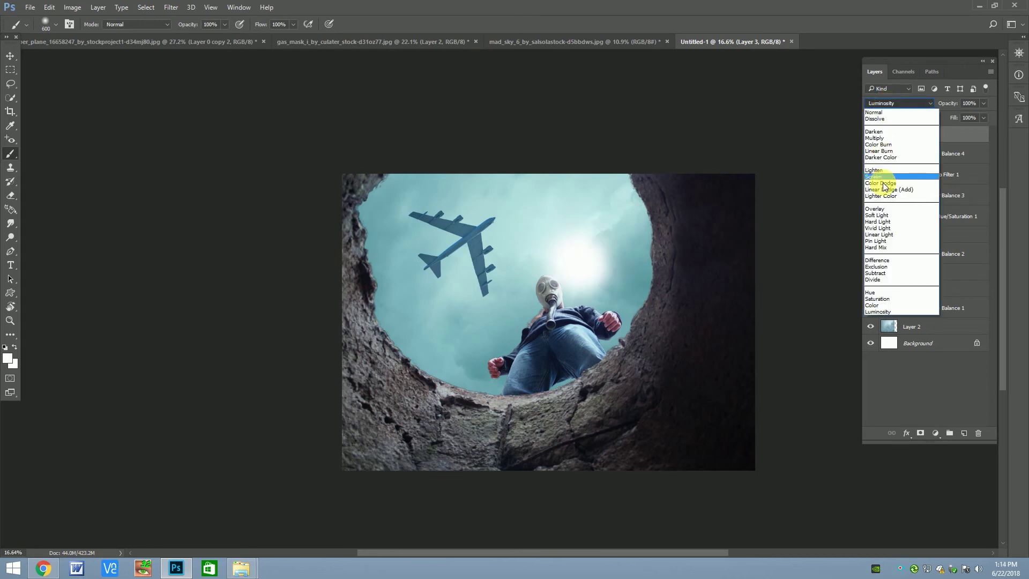
pyautogui.click(885, 191)
pyautogui.click(983, 103)
pyautogui.moveTo(986, 116)
pyautogui.mouseDown()
pyautogui.moveTo(951, 114)
pyautogui.moveTo(960, 117)
pyautogui.mouseUp()
# Enlarge the glow around the head and set it to Normal blending at 50% opacity.
pyautogui.hotkey('ctrl', 't')
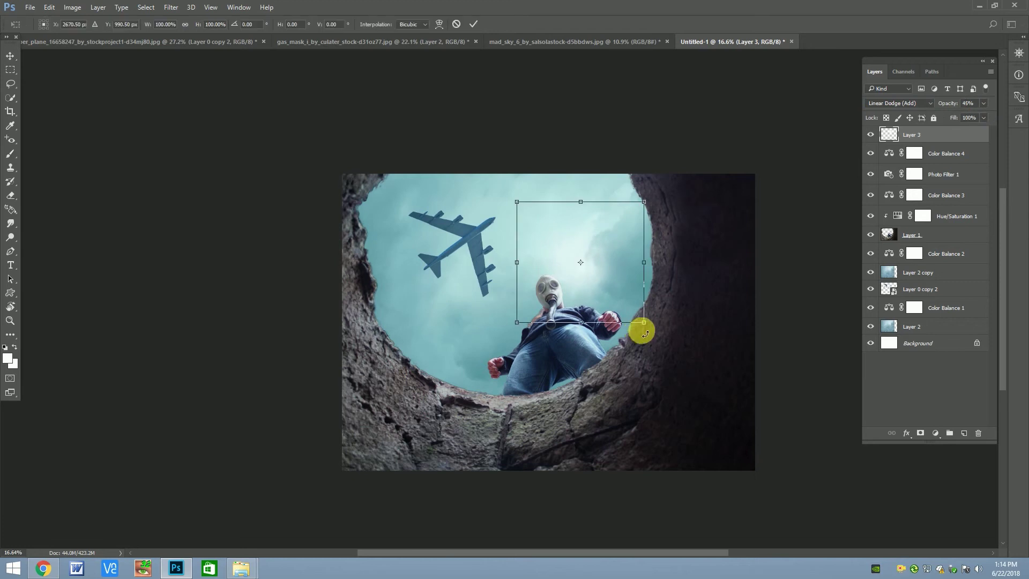
pyautogui.moveTo(643, 328); pyautogui.dragTo(663, 342)
pyautogui.press('Return')
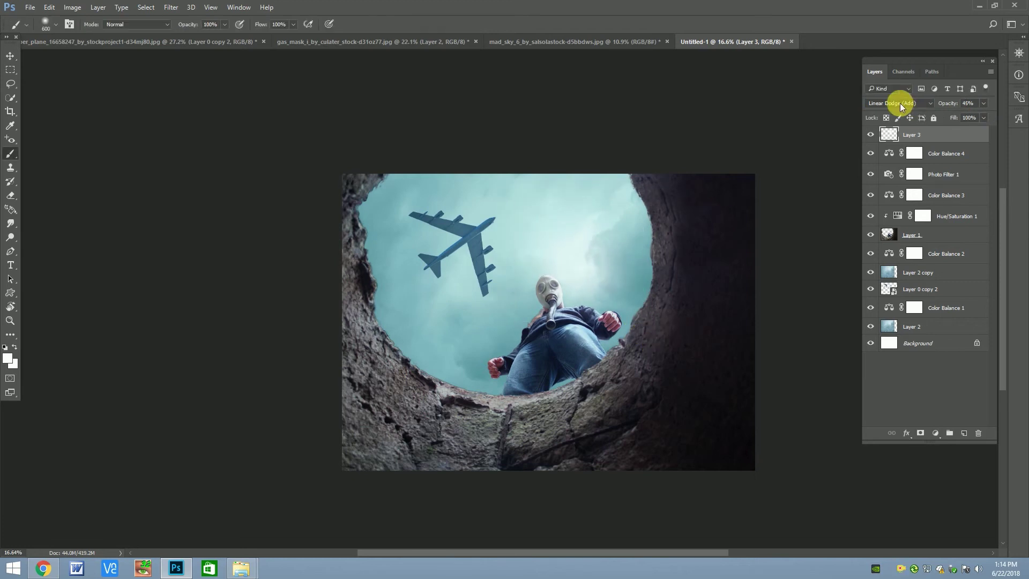
pyautogui.click(898, 103)
pyautogui.moveTo(986, 104)
pyautogui.mouseDown()
pyautogui.moveTo(992, 111)
pyautogui.moveTo(972, 114)
pyautogui.moveTo(1012, 116)
pyautogui.mouseUp()
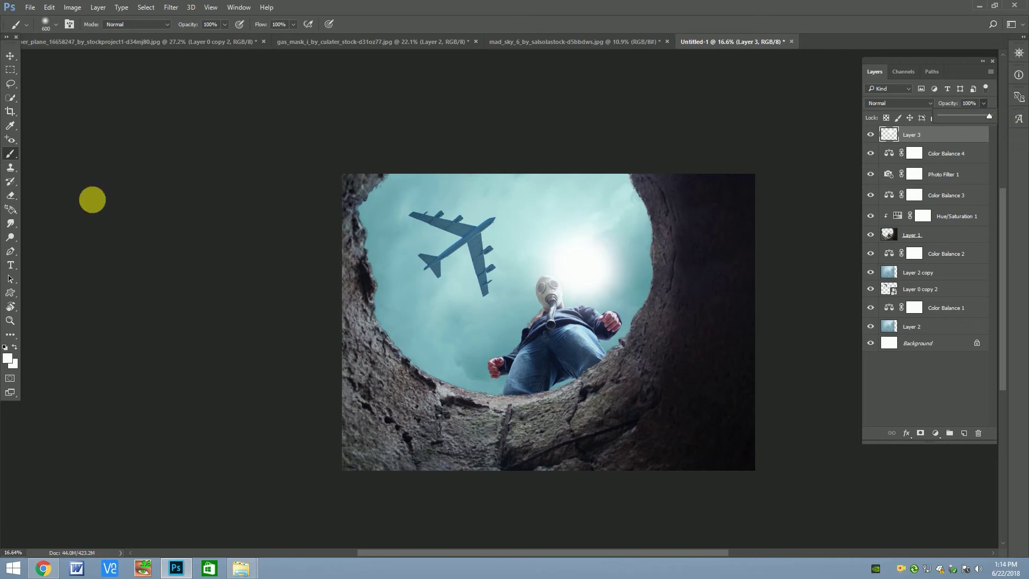
pyautogui.click(10, 195)
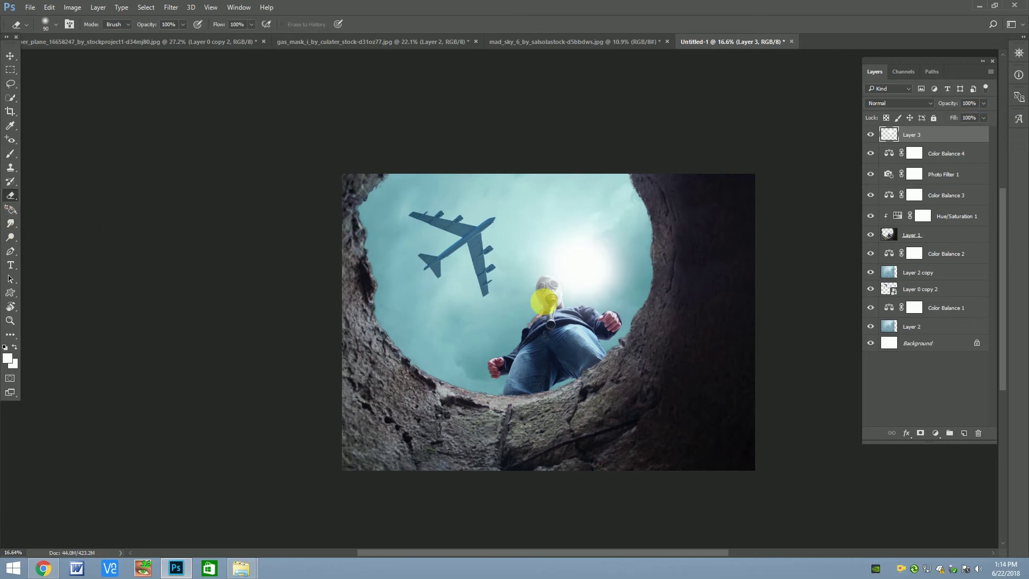
pyautogui.click(968, 103)
pyautogui.write('50')
pyautogui.press(']')
pyautogui.press(']')
pyautogui.press(']')
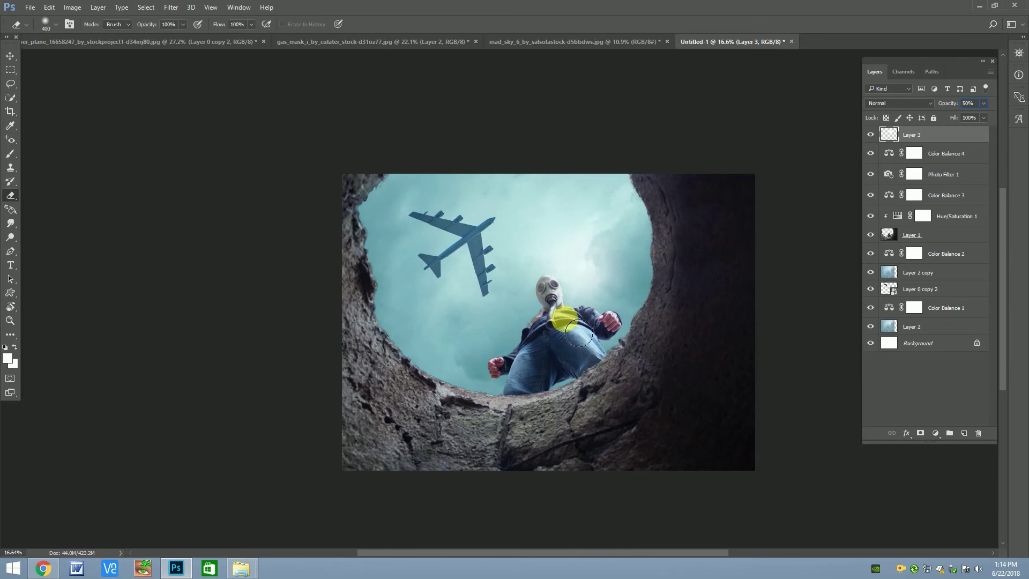
# Lightly erase the glow with a large 15% eraser, then add a new empty layer.
pyautogui.press(']')
pyautogui.press(']')
pyautogui.press(']')
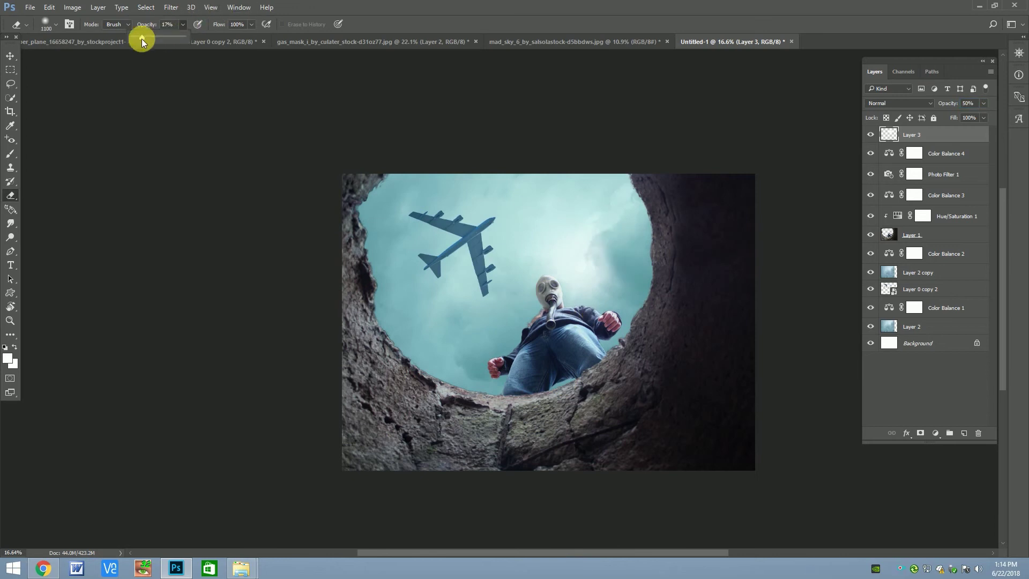
pyautogui.moveTo(141, 38); pyautogui.dragTo(141, 38)
pyautogui.press(']')
pyautogui.press(']')
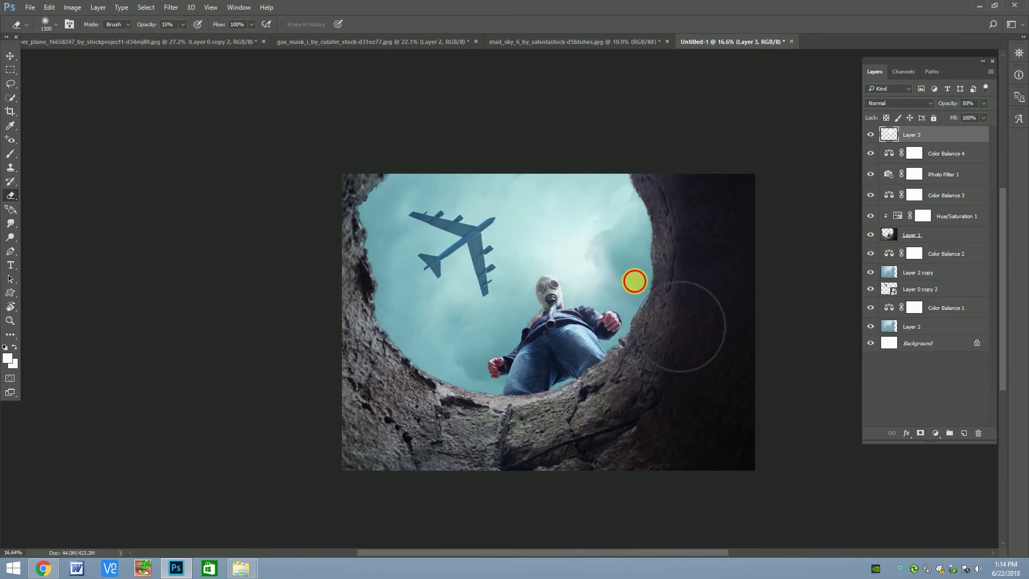
pyautogui.click(871, 134)
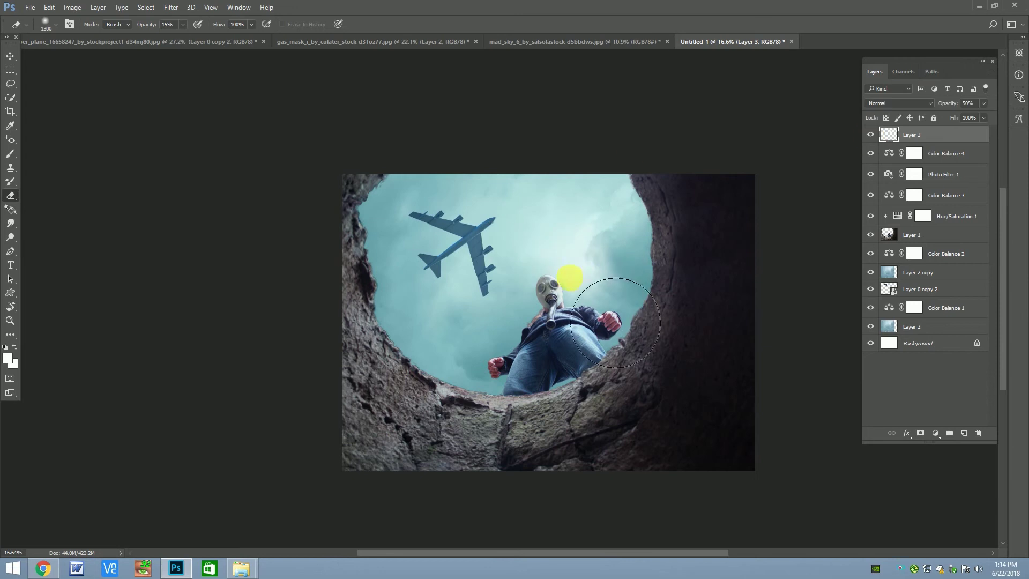
pyautogui.press('v')
pyautogui.scroll(-4, 471, 258)
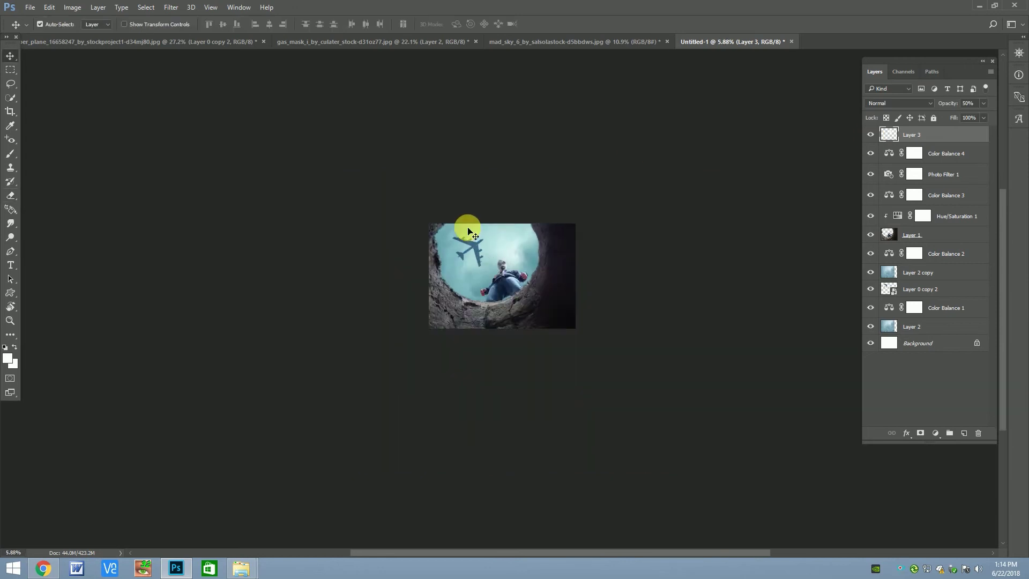
pyautogui.scroll(3, 512, 262)
pyautogui.click(419, 343)
pyautogui.click(512, 242)
pyautogui.scroll(-1, 506, 230)
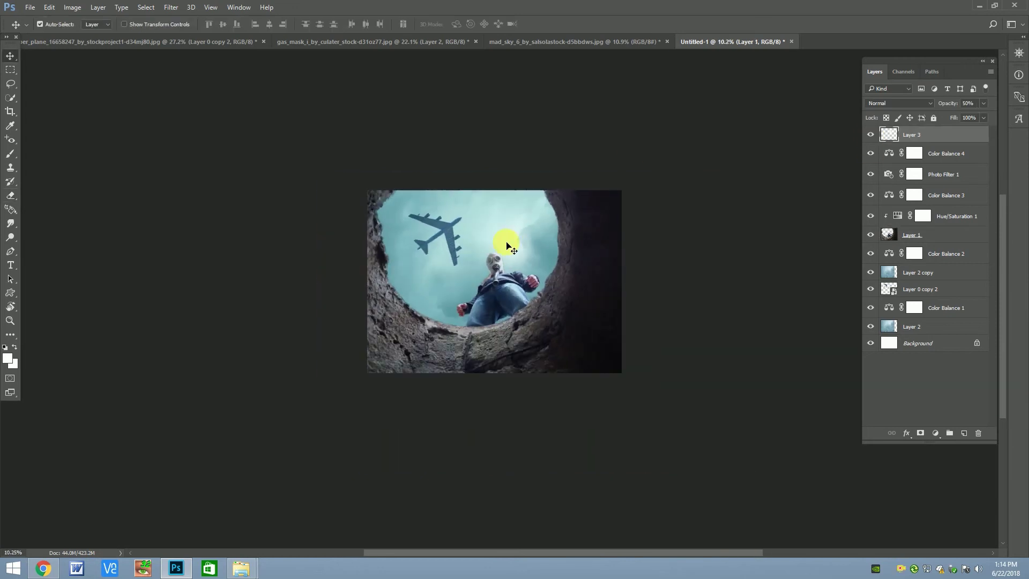
# Fill a new layer with 50% gray and set it to Overlay blending.
pyautogui.click(963, 433)
pyautogui.click(49, 7)
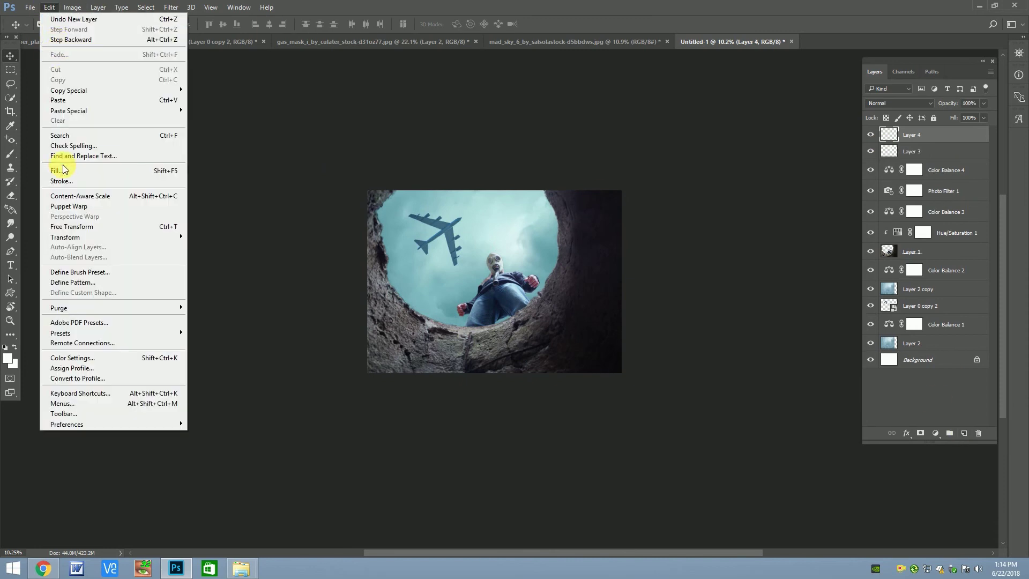
pyautogui.click(65, 165)
pyautogui.click(586, 165)
pyautogui.click(898, 103)
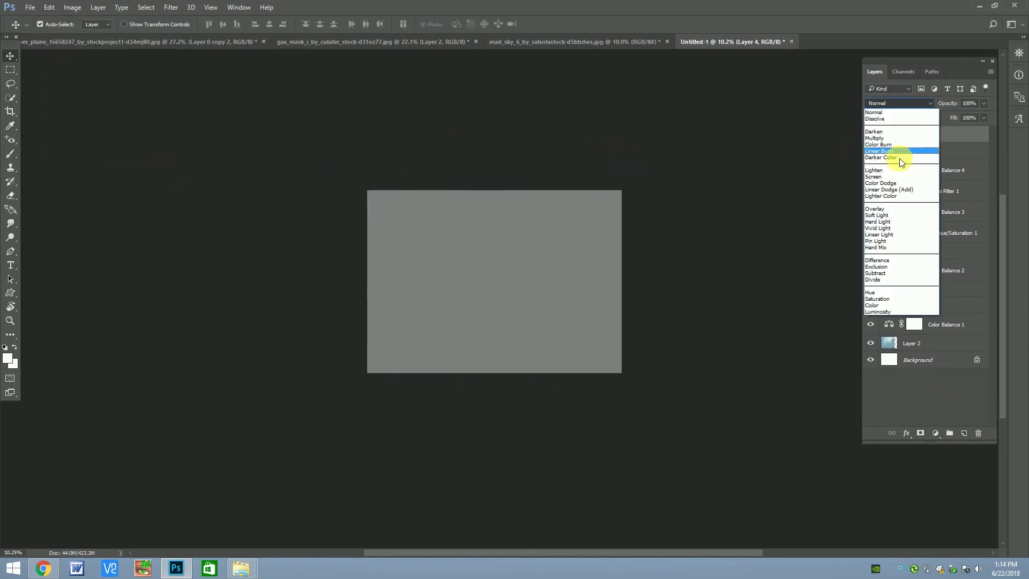
pyautogui.click(879, 209)
# Clip the gray layer to the glow and dodge the plane's right wing at 100% exposure.
pyautogui.click(10, 239)
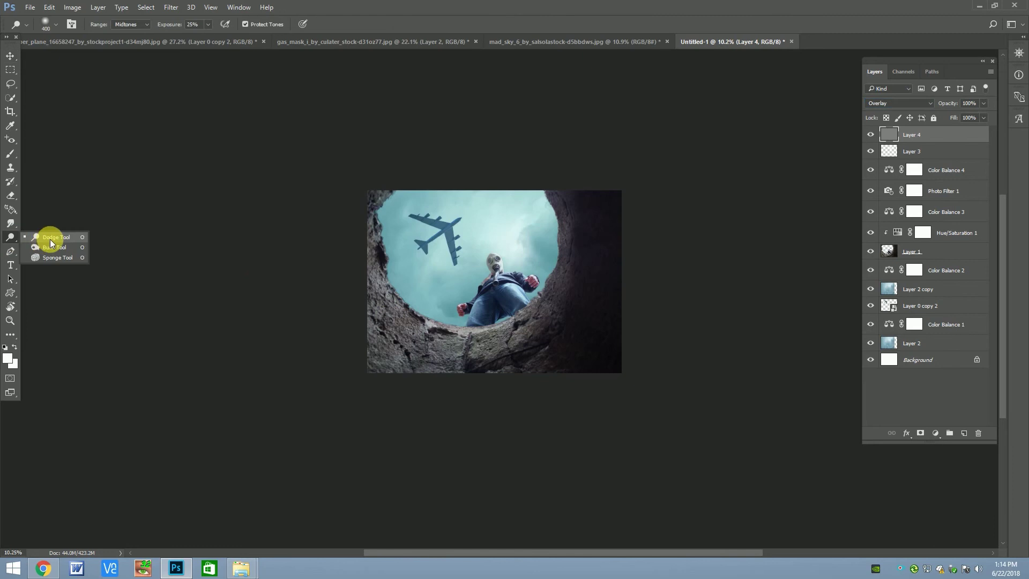
pyautogui.click(53, 239)
pyautogui.scroll(2, 460, 241)
pyautogui.scroll(2, 464, 246)
pyautogui.scroll(1, 464, 168)
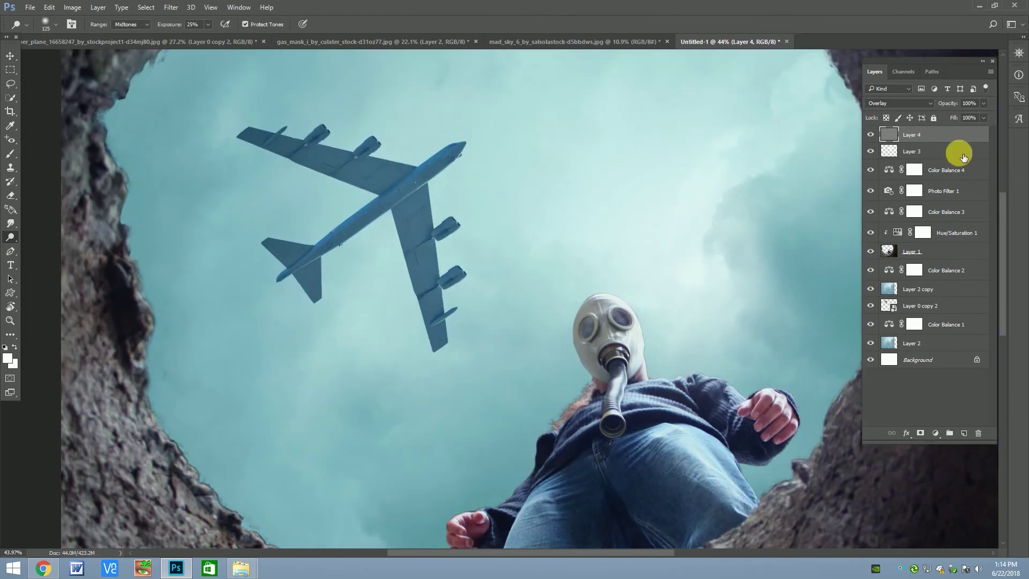
pyautogui.keyDown('alt'); pyautogui.click(930, 142); pyautogui.keyUp('alt')
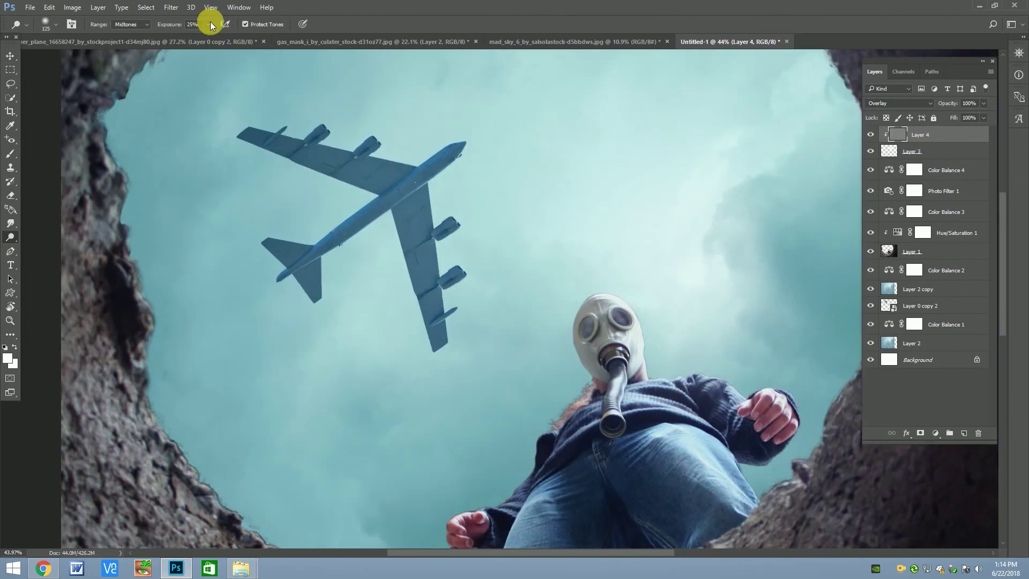
pyautogui.click(460, 154)
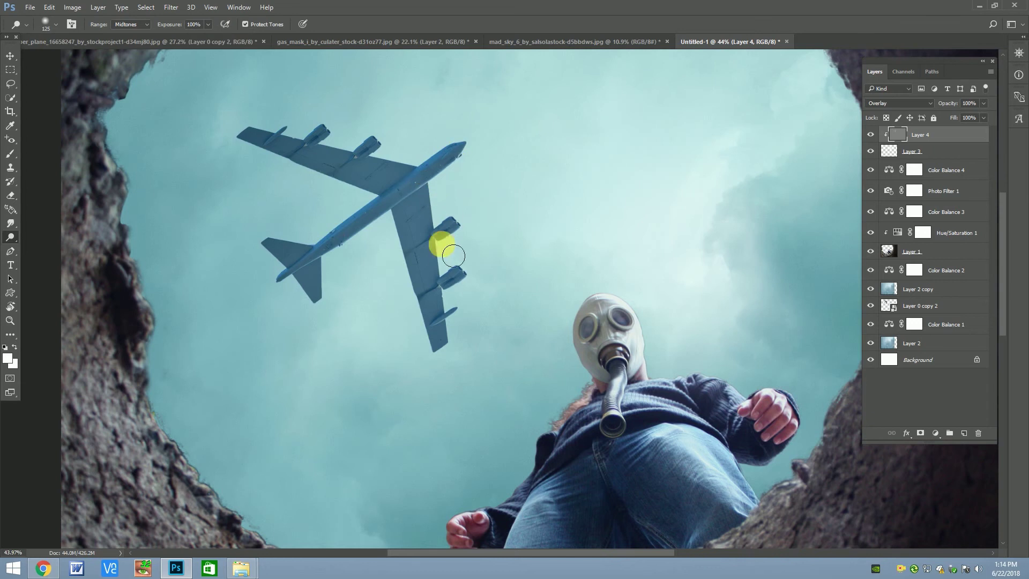
pyautogui.moveTo(465, 329)
pyautogui.mouseDown()
pyautogui.moveTo(379, 145)
pyautogui.moveTo(356, 149)
pyautogui.mouseUp()
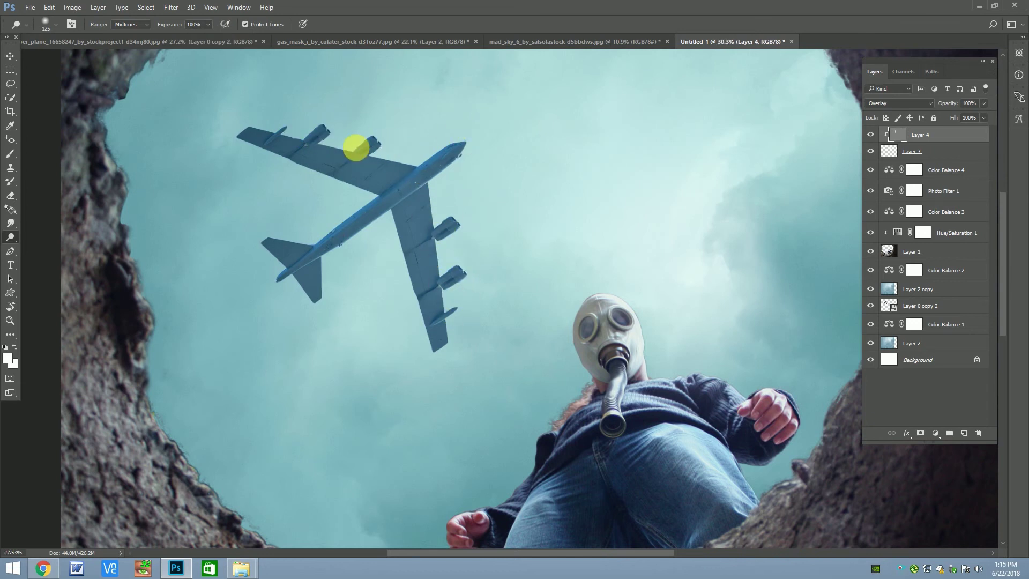
# Resize the dodge brush to 60–70, compare the gray layer on/off, and keep Midtones range.
pyautogui.scroll(-5, 448, 218)
pyautogui.scroll(2, 461, 214)
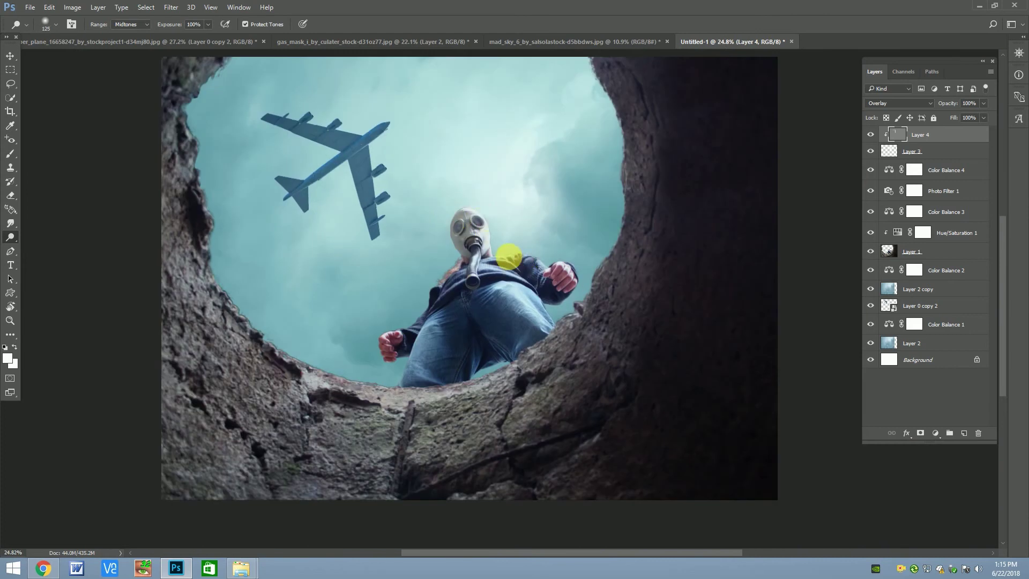
pyautogui.press('[')
pyautogui.press('[')
pyautogui.press('[')
pyautogui.press(']')
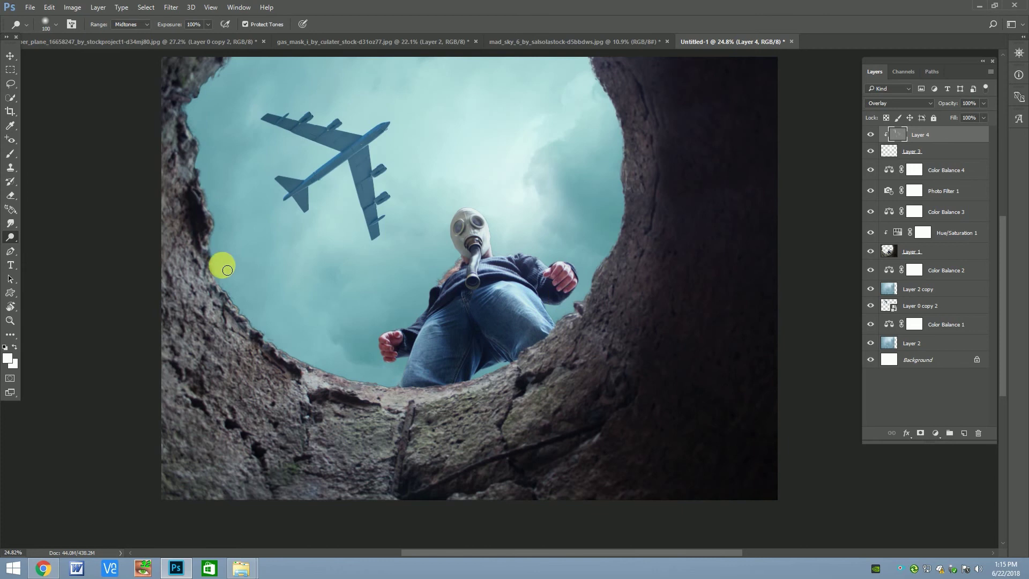
pyautogui.scroll(1, 426, 330)
pyautogui.scroll(1, 426, 329)
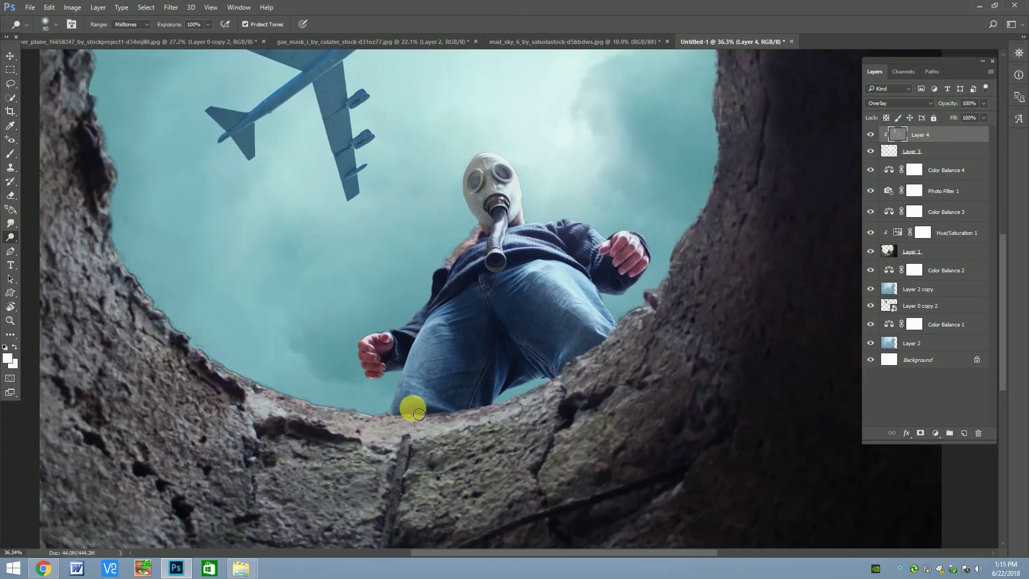
pyautogui.press('[')
pyautogui.press('[')
pyautogui.press('[')
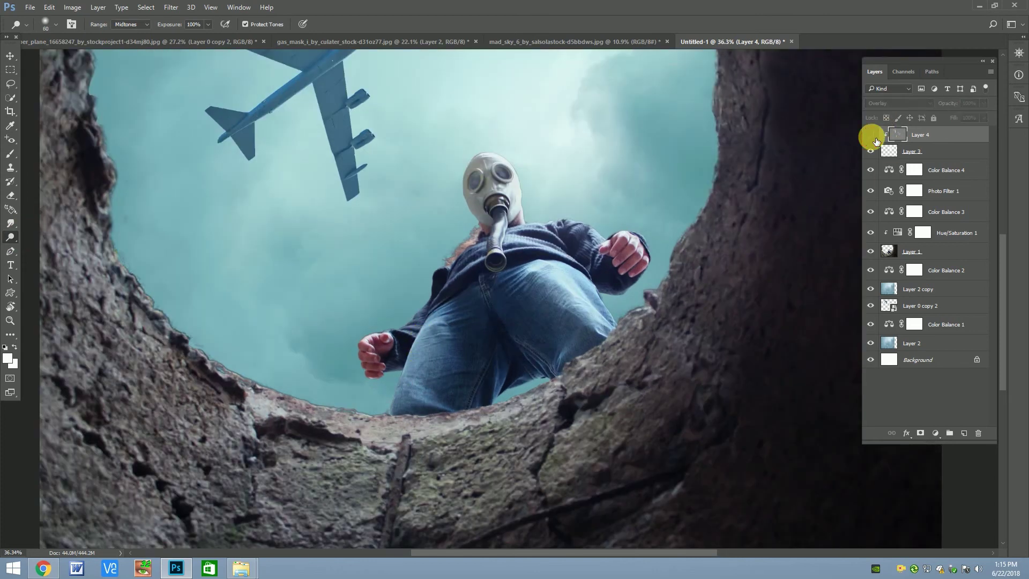
pyautogui.click(875, 138)
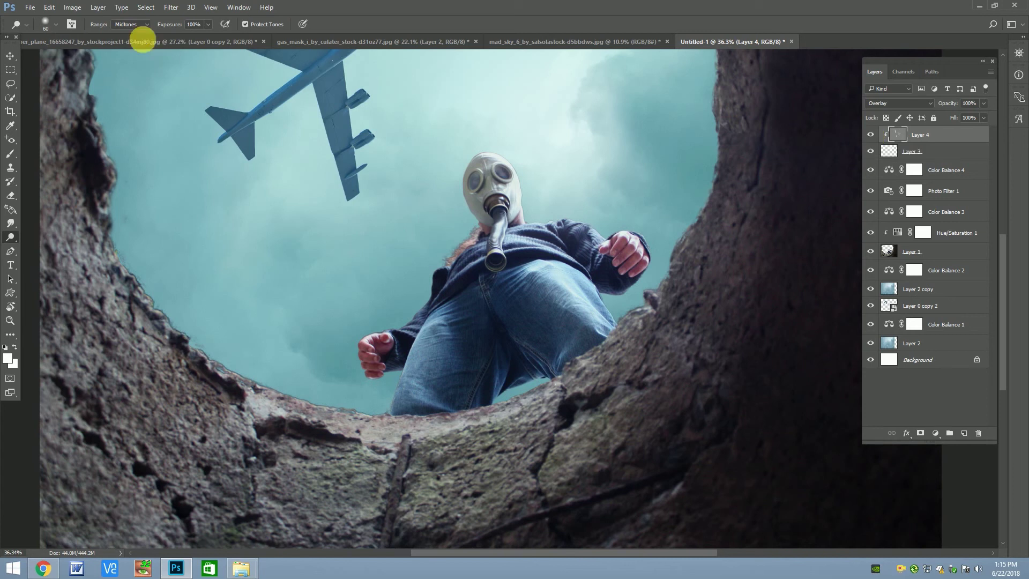
pyautogui.click(128, 24)
pyautogui.press(']')
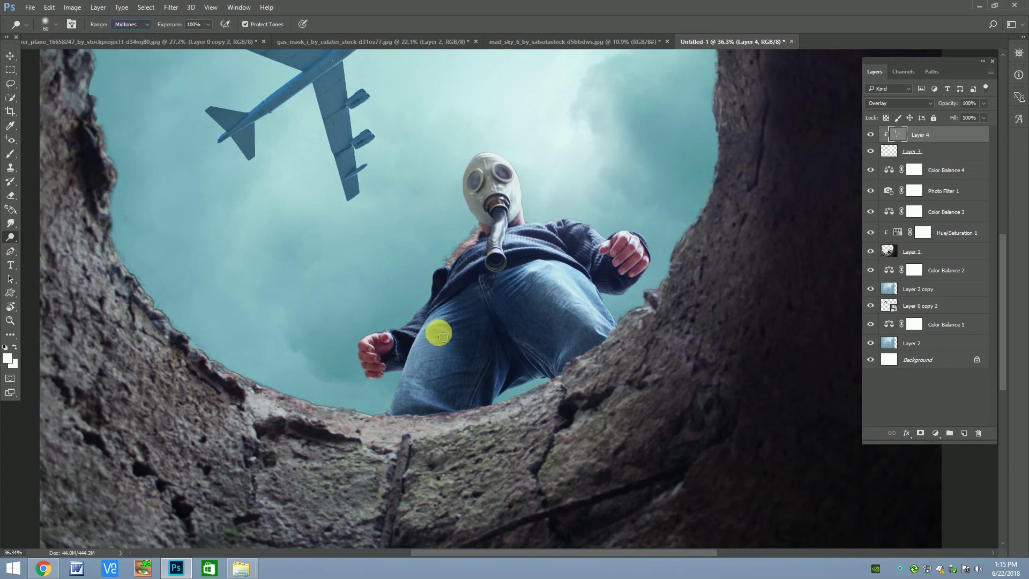
# Dodge highlights onto the man's hand with an 80 brush, then enlarge it to 700.
pyautogui.scroll(-1, 418, 353)
pyautogui.scroll(2, 348, 145)
pyautogui.scroll(-1, 408, 225)
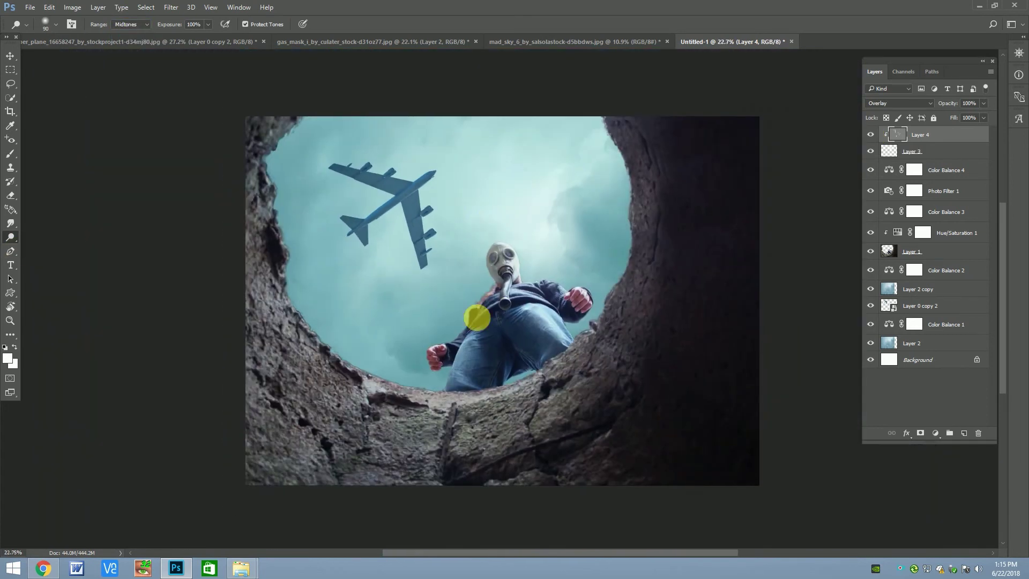
pyautogui.scroll(1, 455, 364)
pyautogui.press(']')
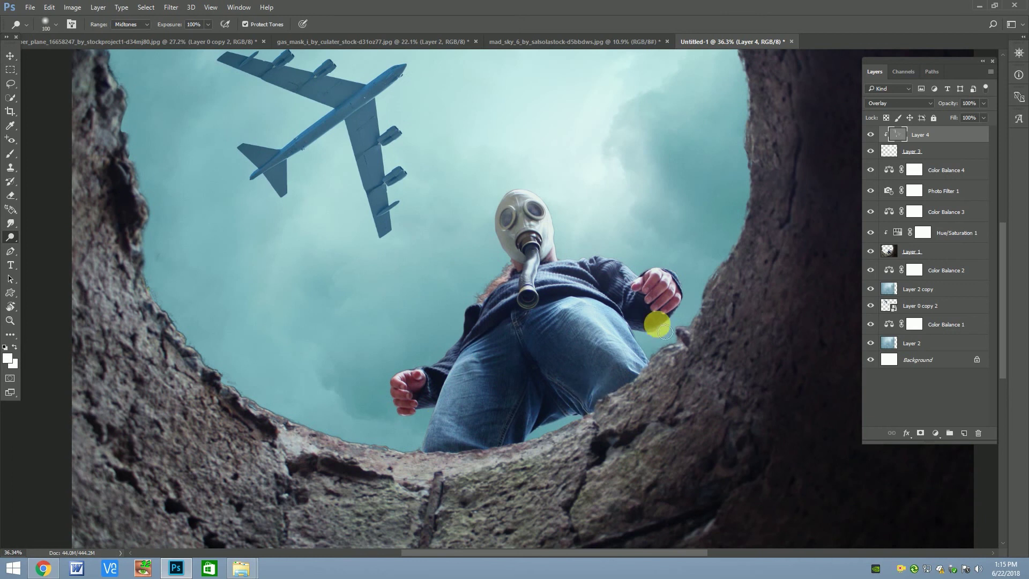
pyautogui.press(']')
pyautogui.scroll(-1, 453, 322)
pyautogui.press('[')
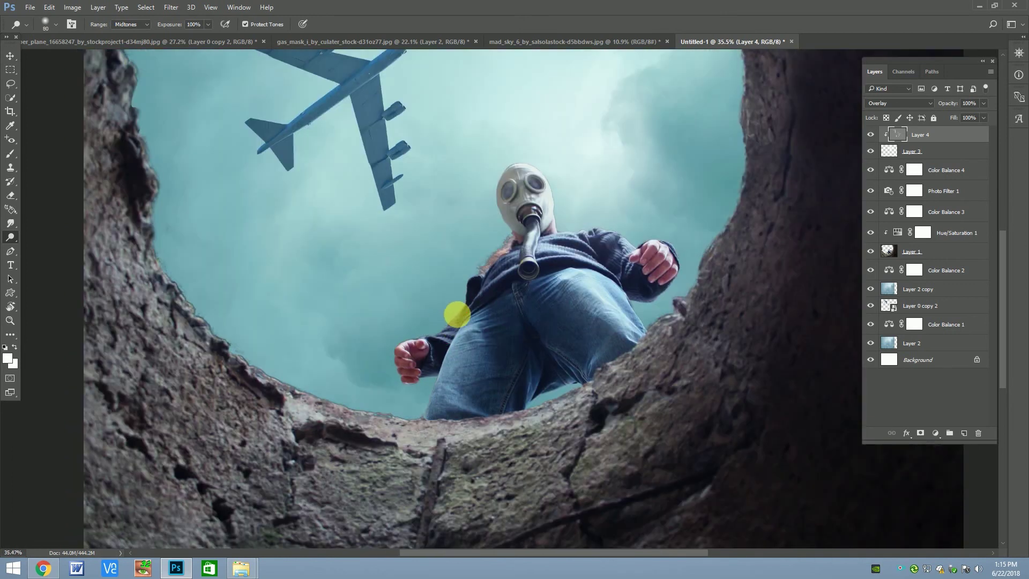
pyautogui.click(420, 345)
pyautogui.scroll(-3, 397, 379)
pyautogui.scroll(1, 252, 182)
pyautogui.scroll(-2, 265, 159)
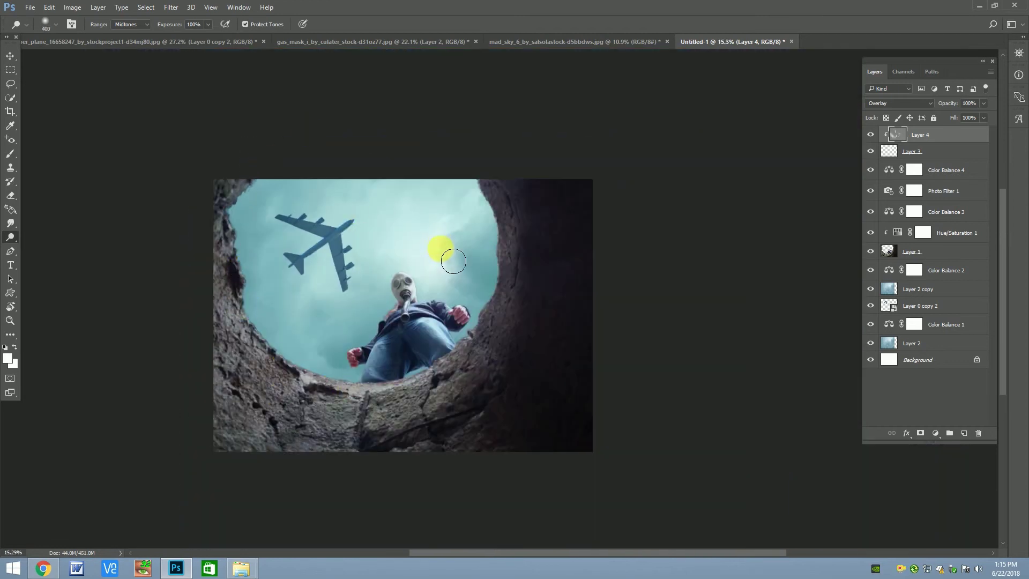
pyautogui.press(']')
pyautogui.press(']')
pyautogui.press(']')
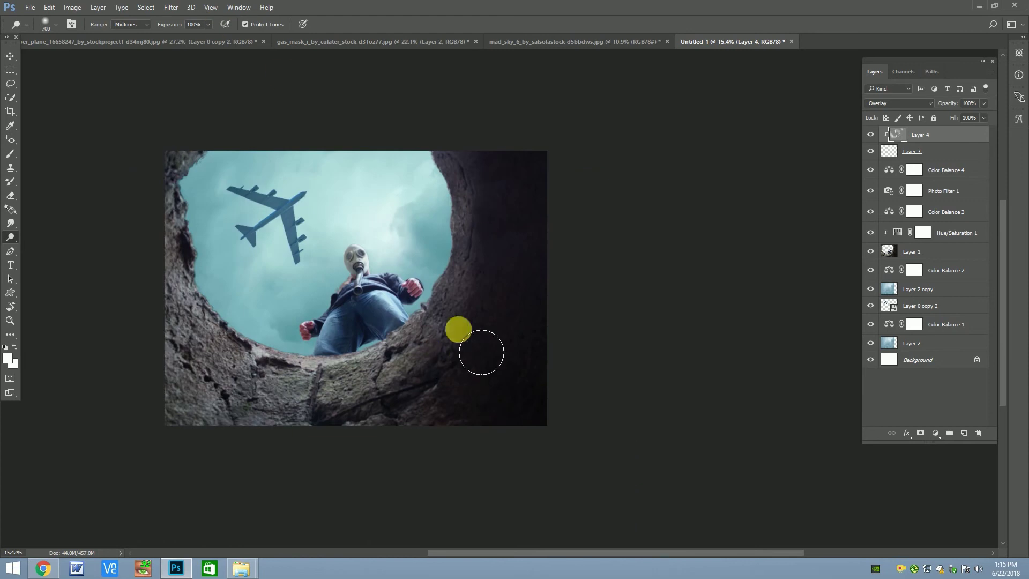
# Switch to the Burn tool with Protect Tones turned off.
pyautogui.rightClick(10, 238)
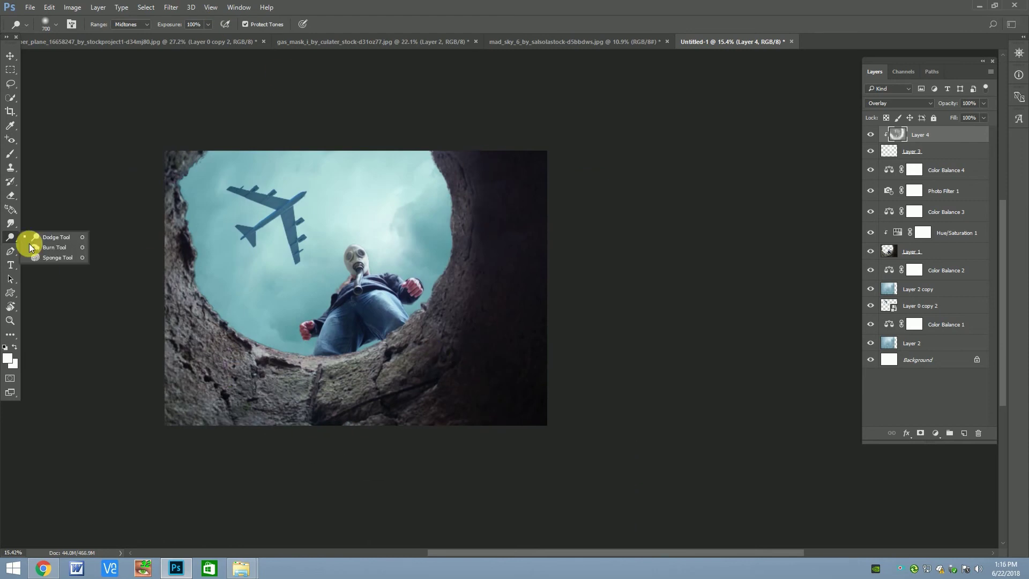
pyautogui.click(29, 248)
pyautogui.scroll(1, 271, 213)
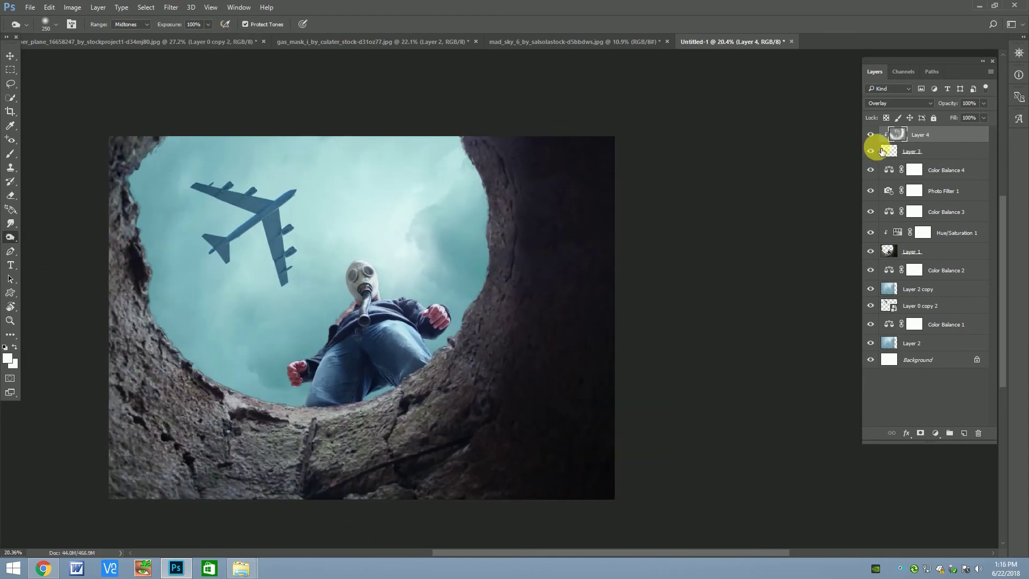
pyautogui.scroll(-1, 408, 263)
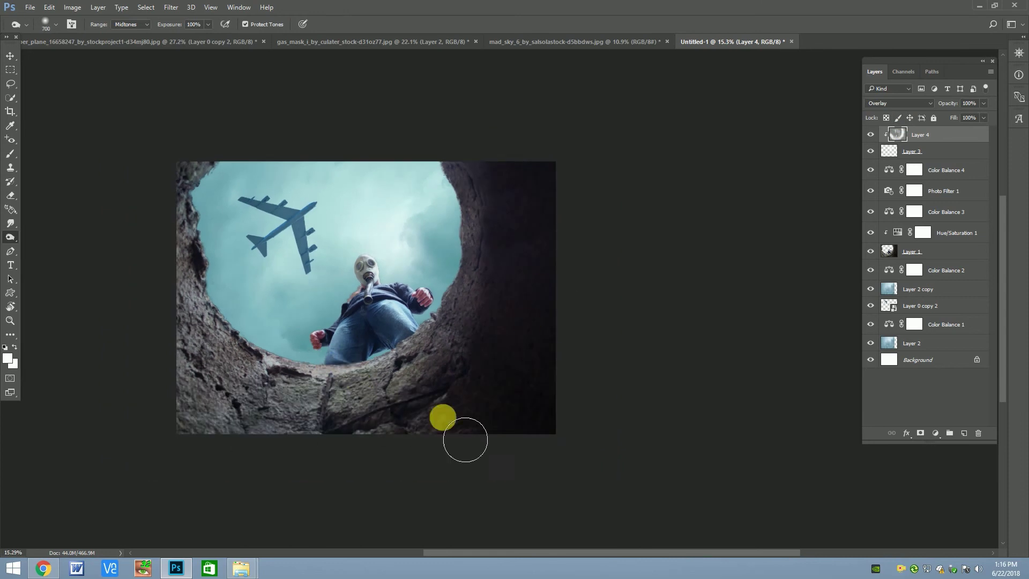
pyautogui.scroll(1, 359, 235)
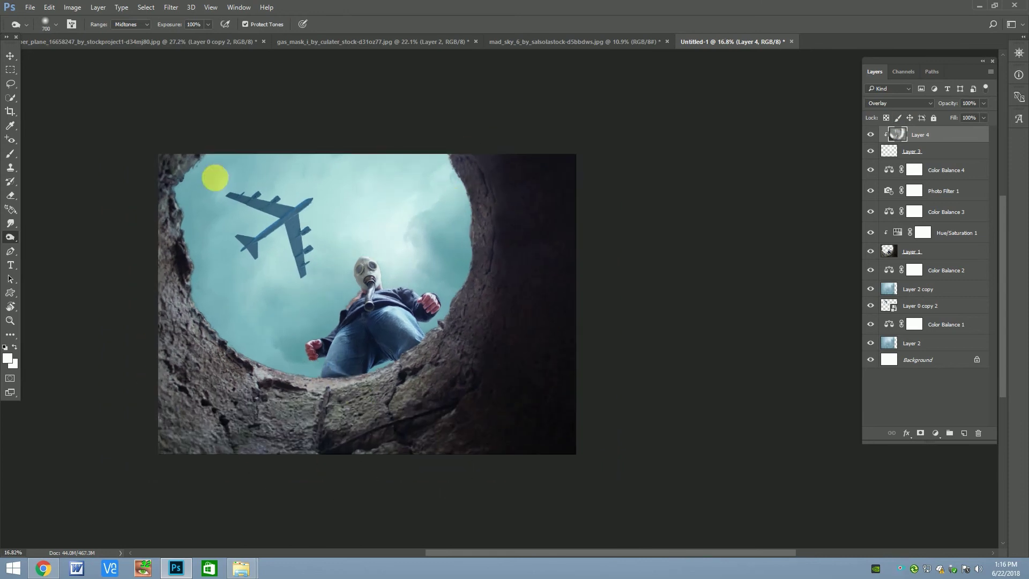
pyautogui.scroll(3, 285, 230)
pyautogui.scroll(2, 287, 218)
pyautogui.click(245, 24)
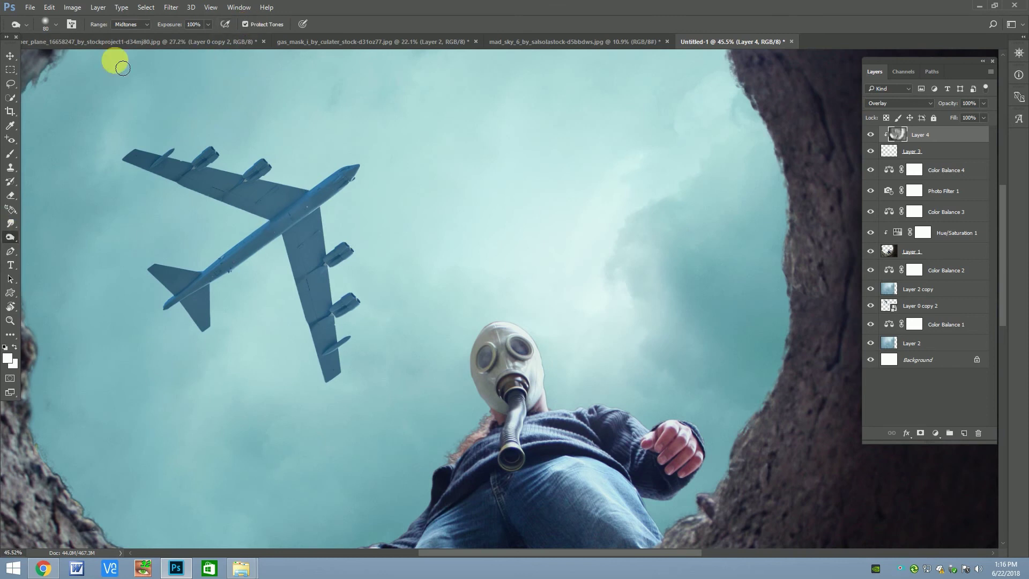
# Fit the image in view and show the new fill or adjustment layer list.
pyautogui.rightClick(310, 230)
pyautogui.doubleClick(505, 299)
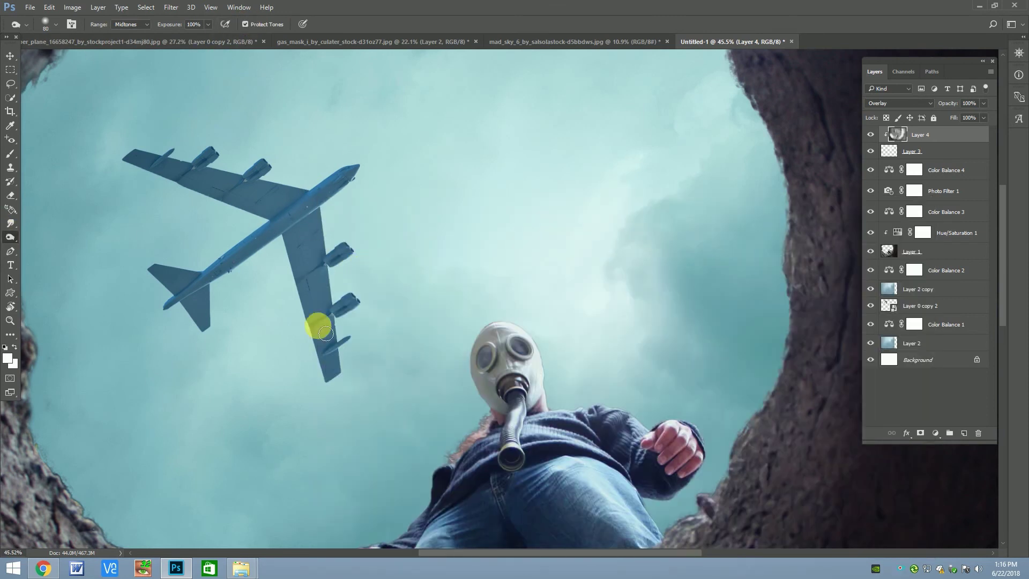
pyautogui.scroll(-2, 326, 334)
pyautogui.scroll(-2, 306, 215)
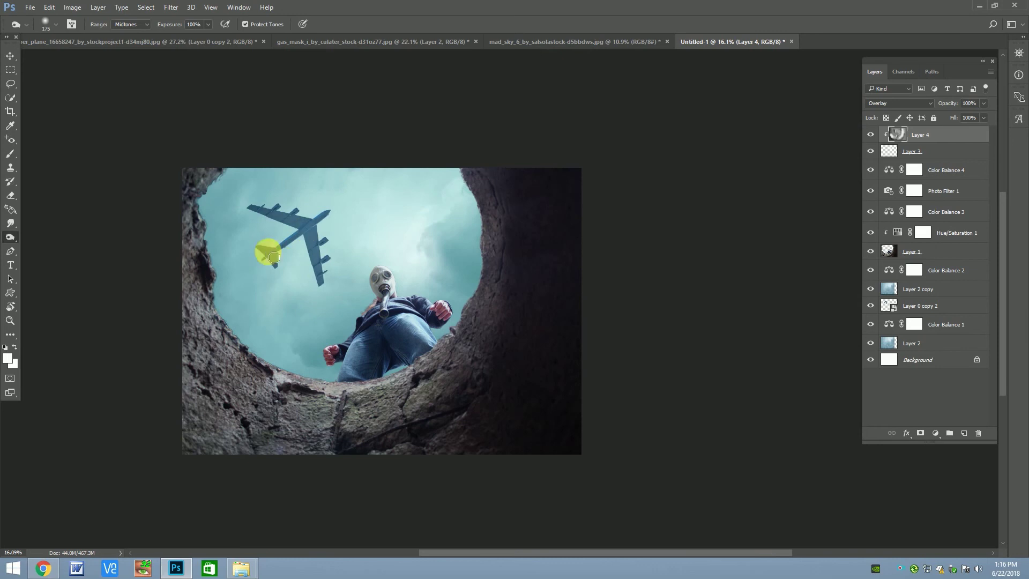
pyautogui.click(936, 433)
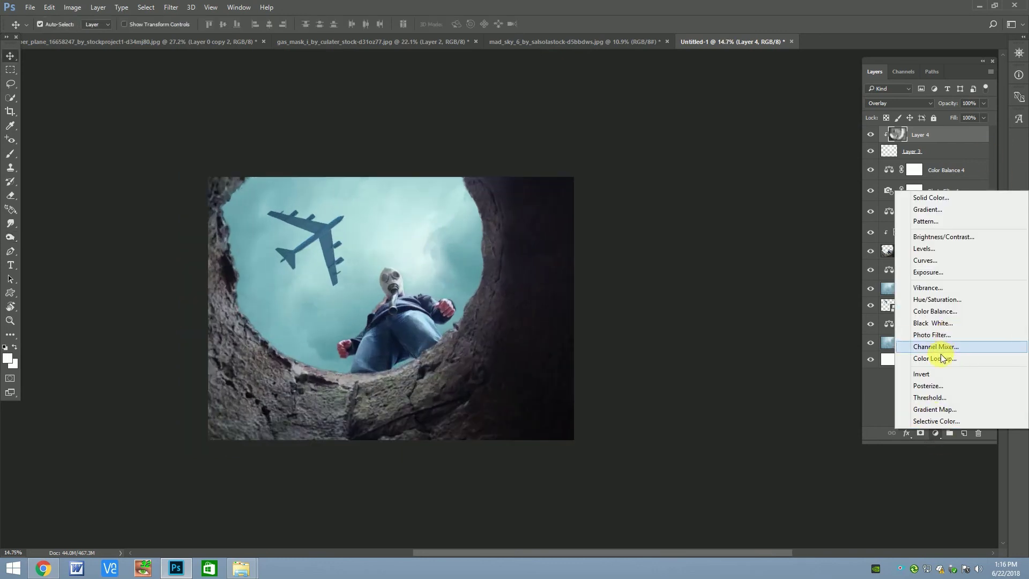
# Add a Color Lookup layer, preview the 3DLUT presets, and choose EdgyAmber.3DL.
pyautogui.click(943, 358)
pyautogui.click(756, 273)
pyautogui.click(754, 288)
pyautogui.press('Down')
pyautogui.press('Down')
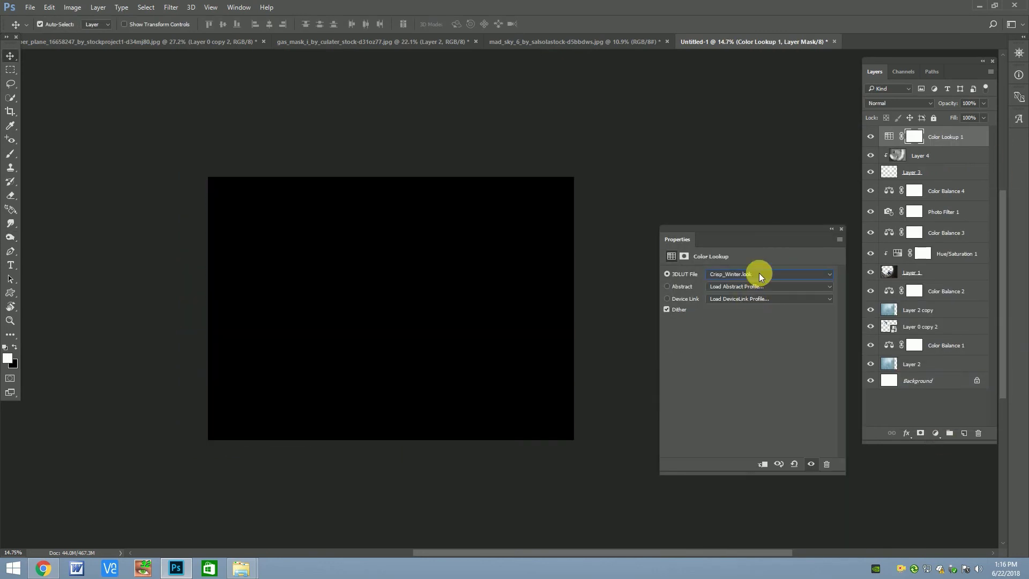
pyautogui.press('Down')
pyautogui.press('Down')
pyautogui.press('Down')
pyautogui.press('Down')
pyautogui.press('Down')
pyautogui.press('Down')
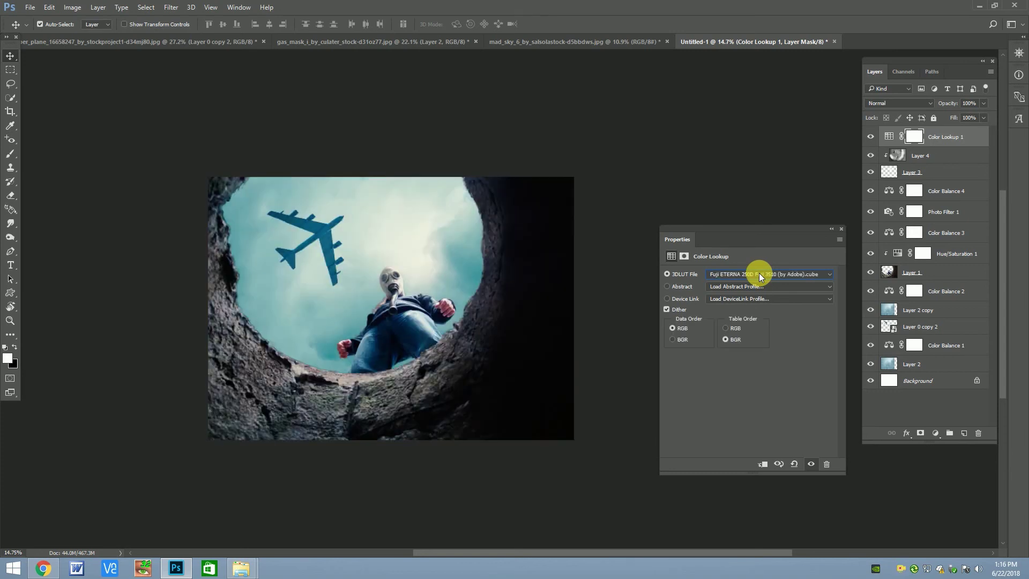
pyautogui.press('Down')
pyautogui.press('Down')
pyautogui.press('Down')
pyautogui.press('Down')
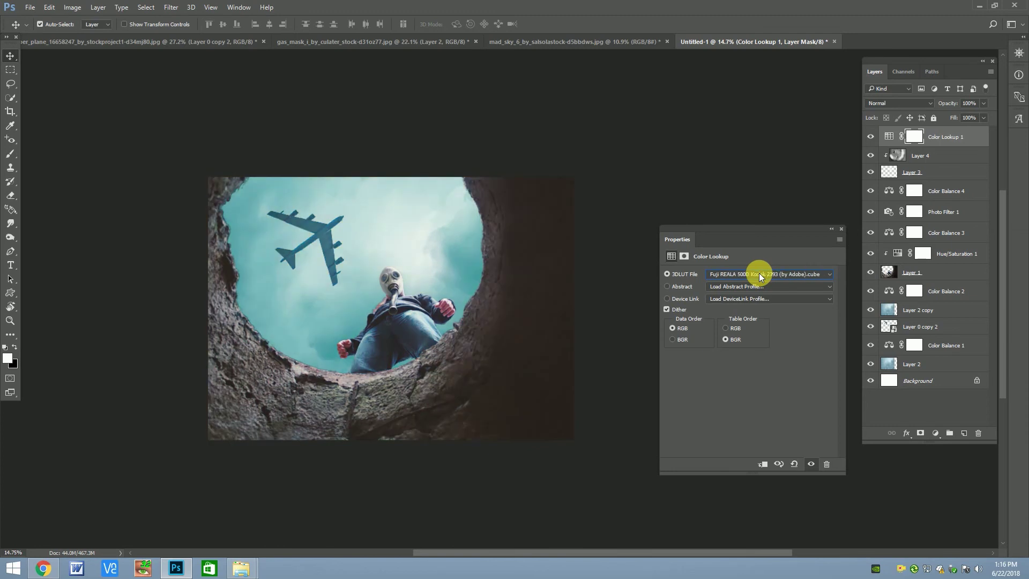
pyautogui.press('Down')
pyautogui.press('Down')
pyautogui.press('Down')
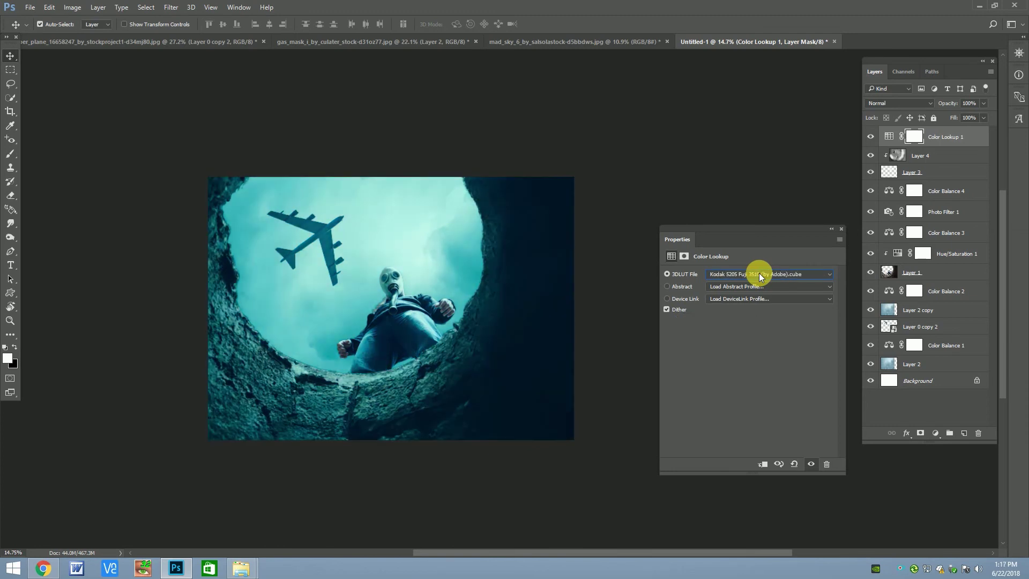
pyautogui.press('Down')
pyautogui.press('Down')
pyautogui.press('Down')
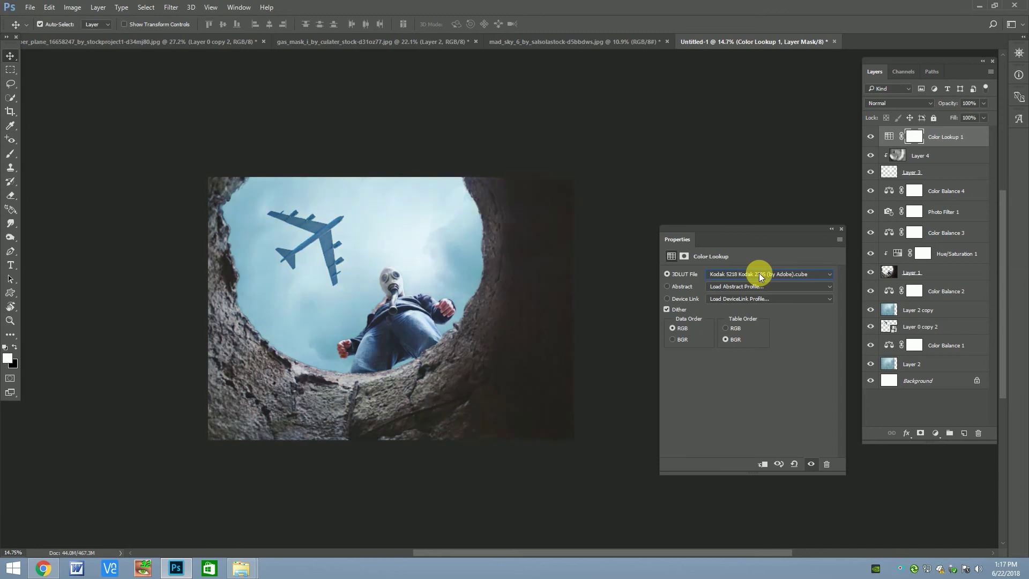
pyautogui.press('Down')
pyautogui.press('Down')
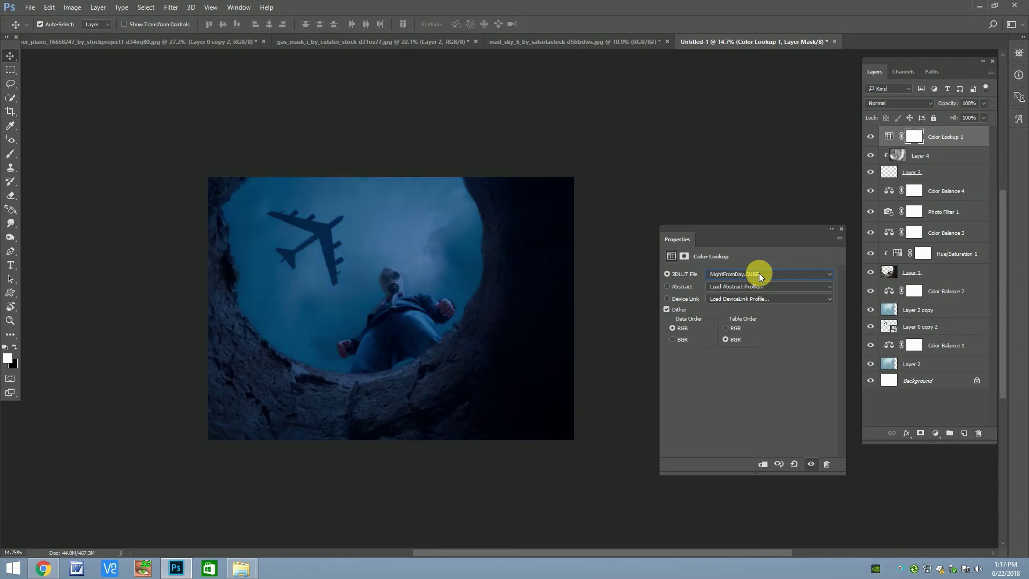
pyautogui.press('Down')
pyautogui.press('Down')
pyautogui.press('Down')
pyautogui.click(759, 274)
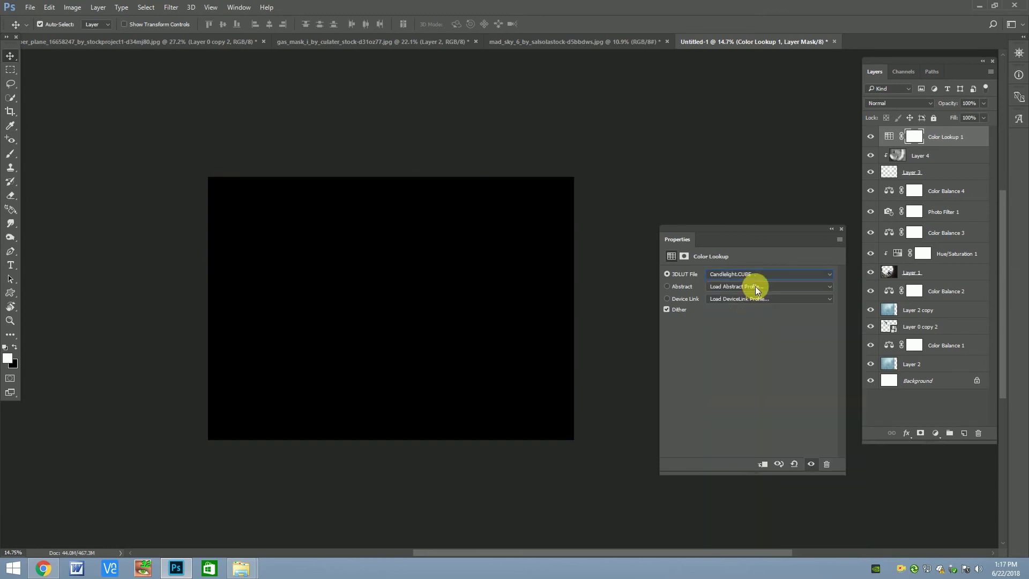
# Set the Color Lookup layer's opacity to 50%.
pyautogui.click(841, 229)
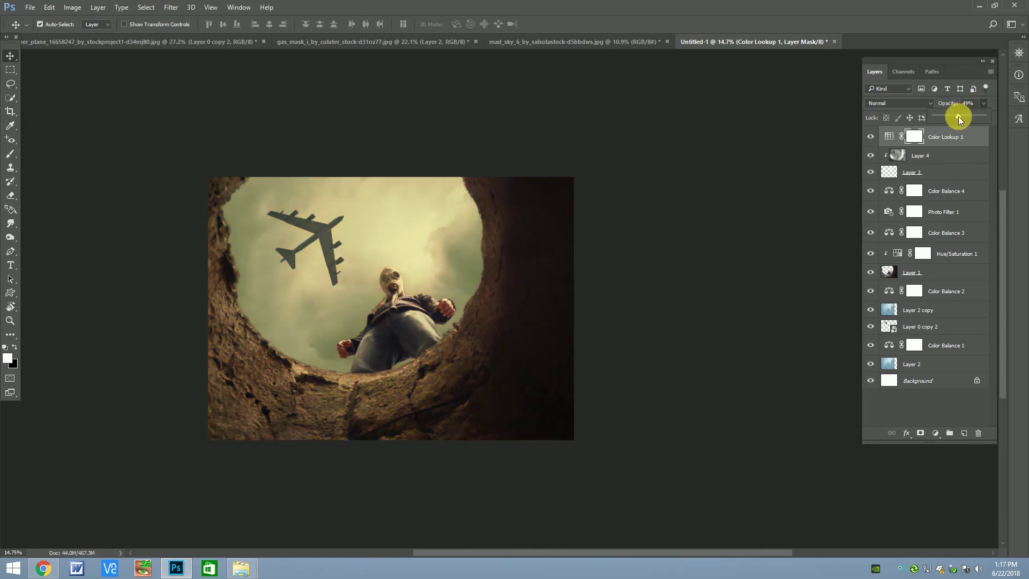
pyautogui.click(967, 105)
pyautogui.write('50')
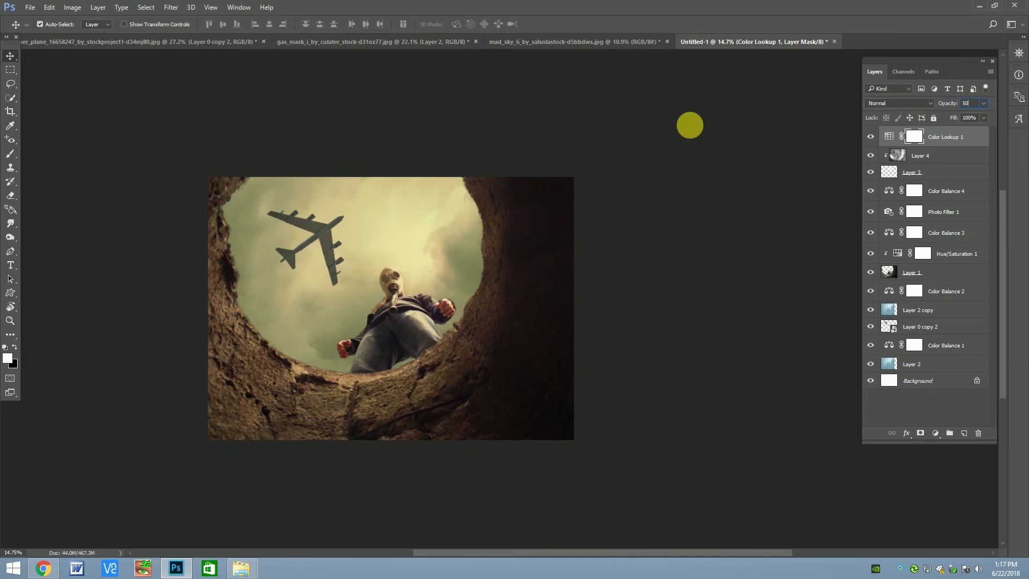
pyautogui.click(387, 279)
pyautogui.scroll(-2, 387, 279)
pyautogui.click(378, 268)
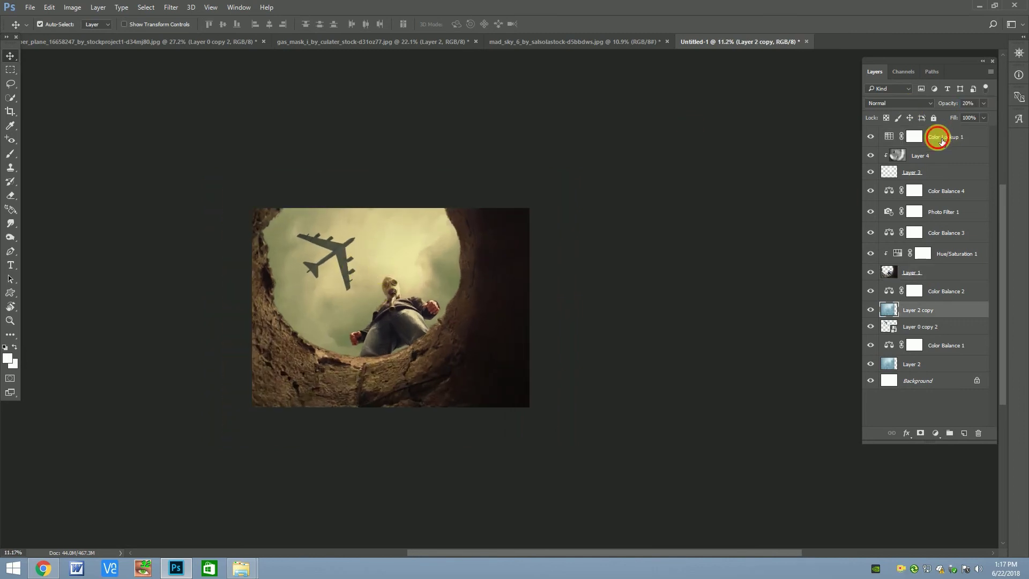
# Add a Color Balance layer above Color Lookup 1 with midtones set to +8, +16, +5.
pyautogui.click(942, 141)
pyautogui.click(936, 432)
pyautogui.click(932, 316)
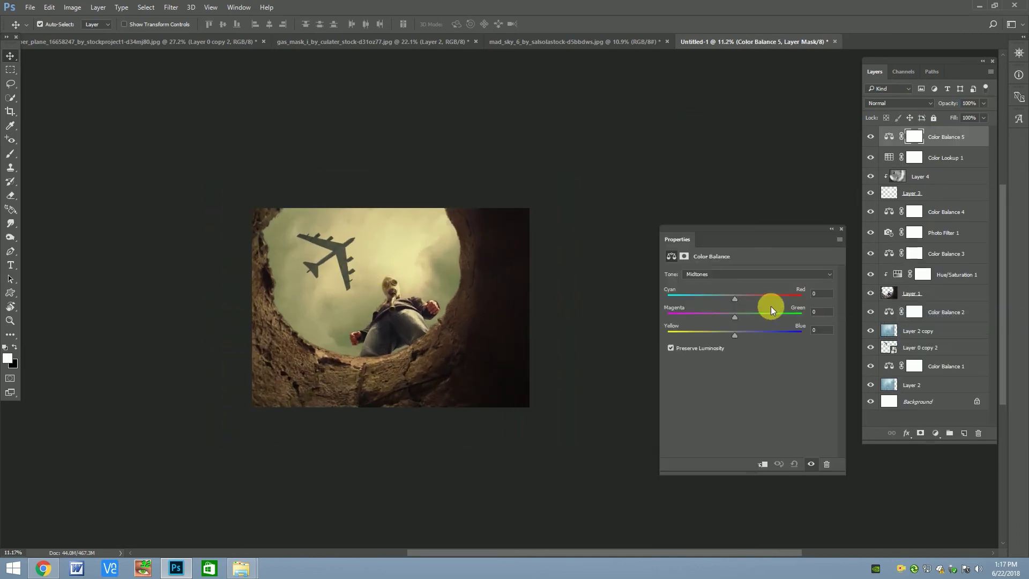
pyautogui.moveTo(735, 298)
pyautogui.mouseDown()
pyautogui.moveTo(749, 295)
pyautogui.moveTo(727, 336)
pyautogui.mouseUp()
pyautogui.moveTo(746, 301)
pyautogui.mouseDown()
pyautogui.moveTo(728, 303)
pyautogui.moveTo(741, 305)
pyautogui.mouseUp()
pyautogui.click(841, 229)
pyautogui.scroll(3, 375, 294)
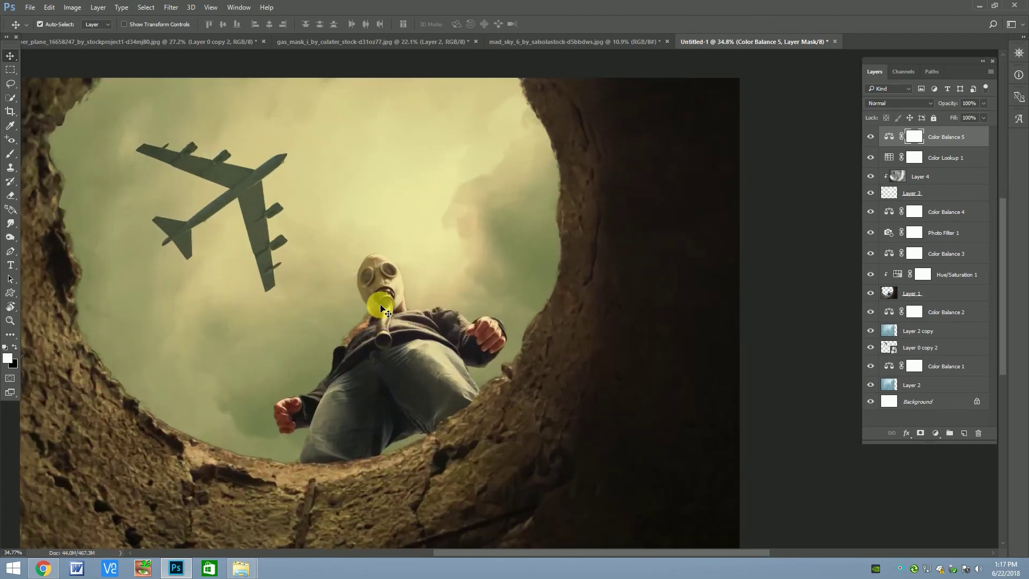
pyautogui.scroll(-2, 397, 300)
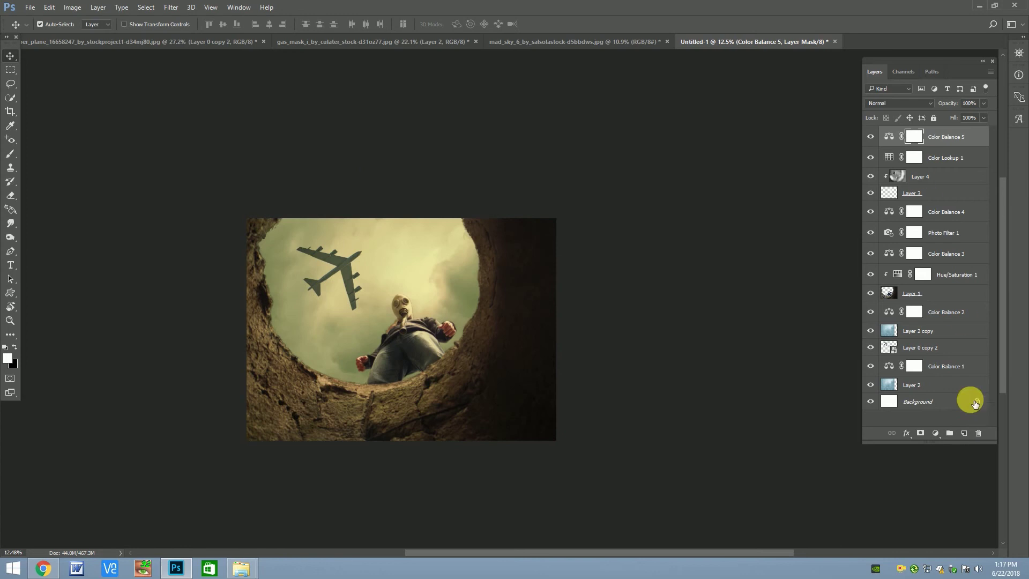
# Add a Curves layer with a low shadow anchor and a lowered midtone point.
pyautogui.click(939, 437)
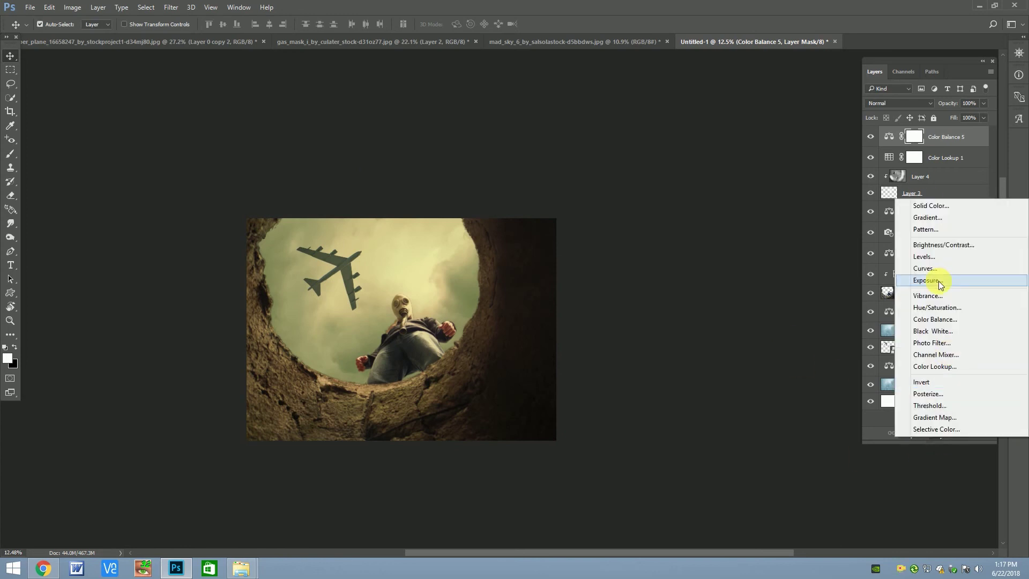
pyautogui.click(931, 272)
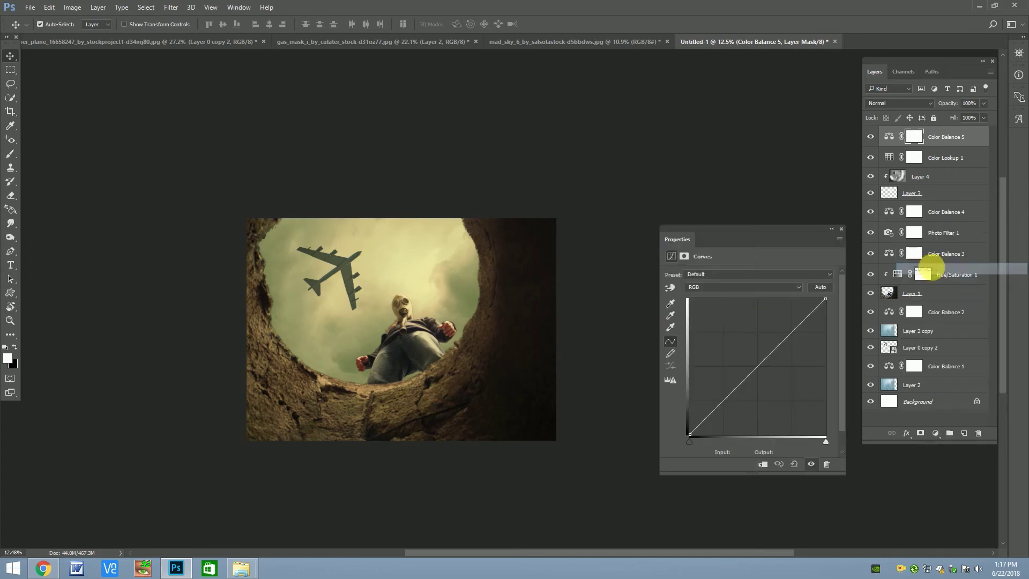
pyautogui.click(791, 343)
pyautogui.moveTo(765, 382); pyautogui.dragTo(764, 378)
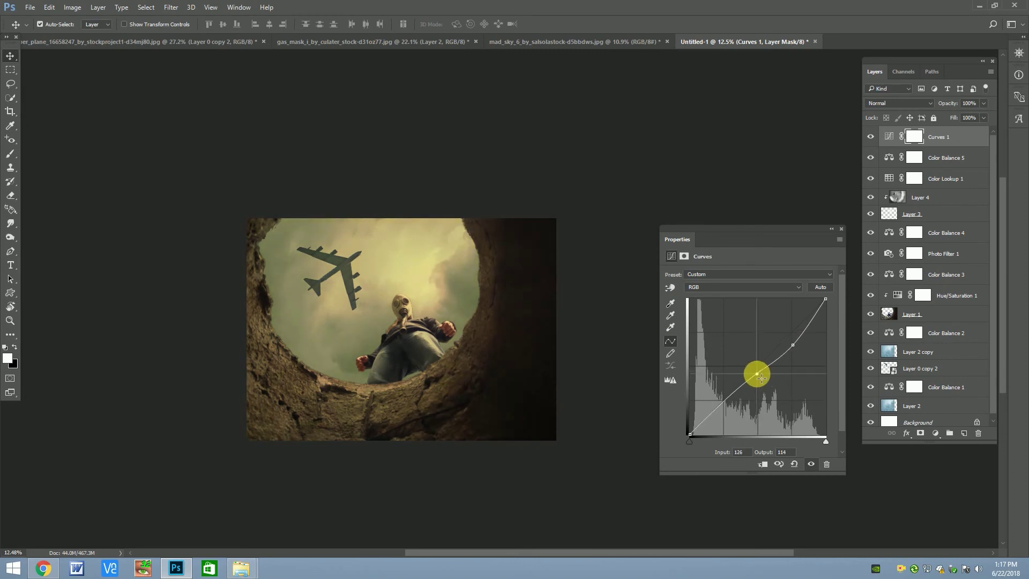
pyautogui.moveTo(716, 410); pyautogui.dragTo(692, 435)
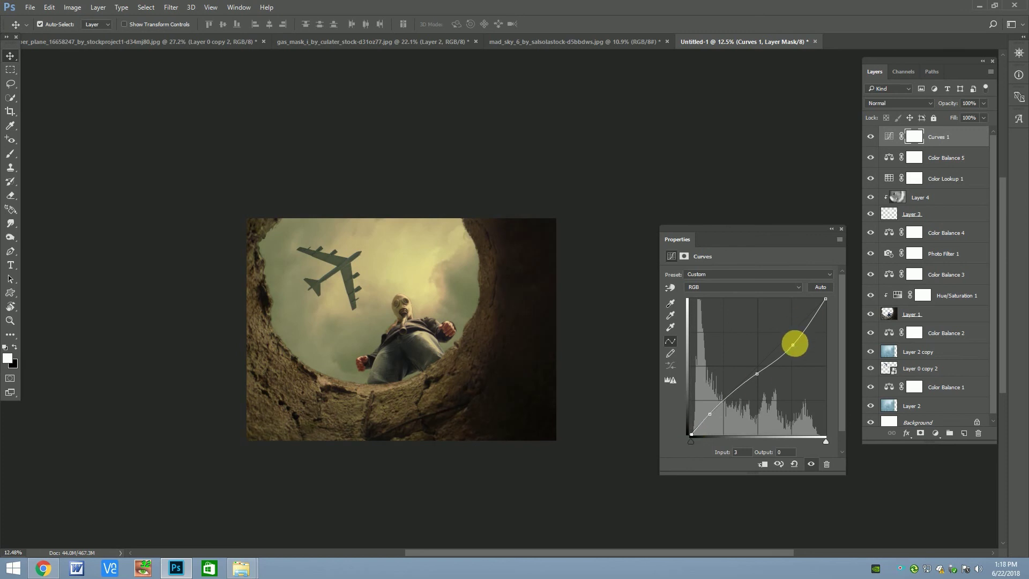
pyautogui.moveTo(757, 374); pyautogui.dragTo(754, 389)
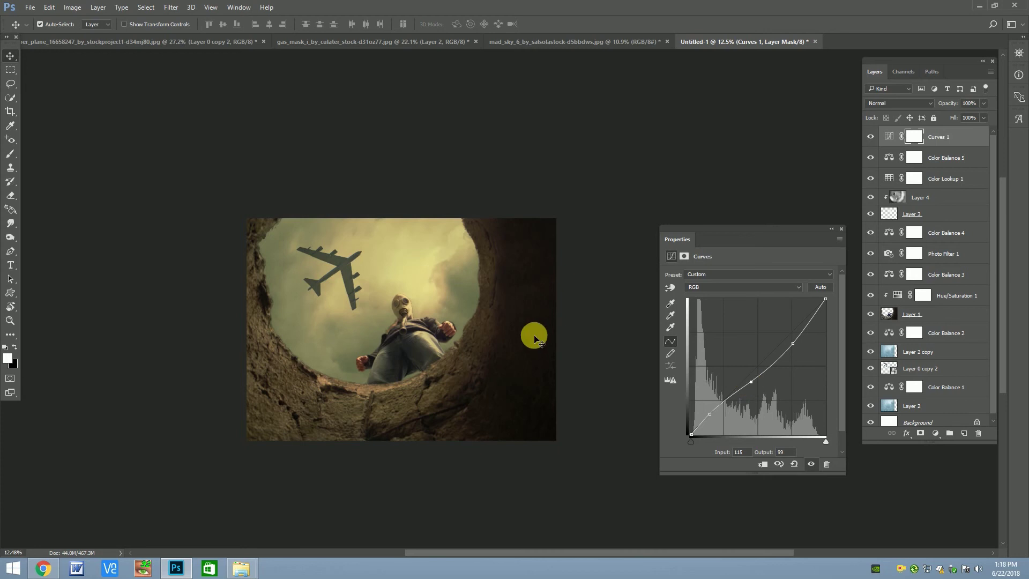
pyautogui.moveTo(533, 338); pyautogui.dragTo(410, 312)
pyautogui.scroll(3, 426, 294)
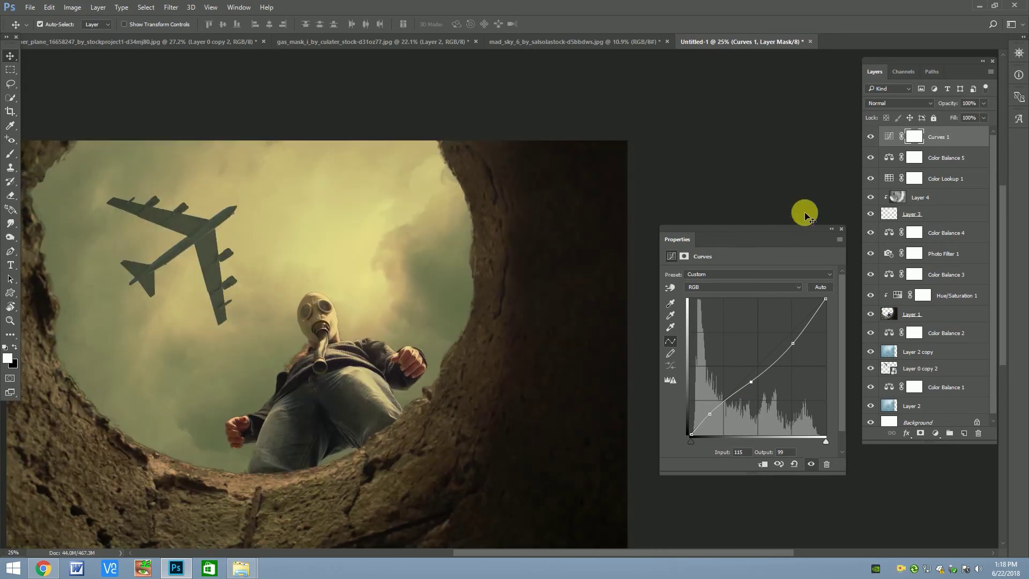
pyautogui.click(842, 229)
pyautogui.scroll(-4, 478, 243)
pyautogui.scroll(1, 479, 242)
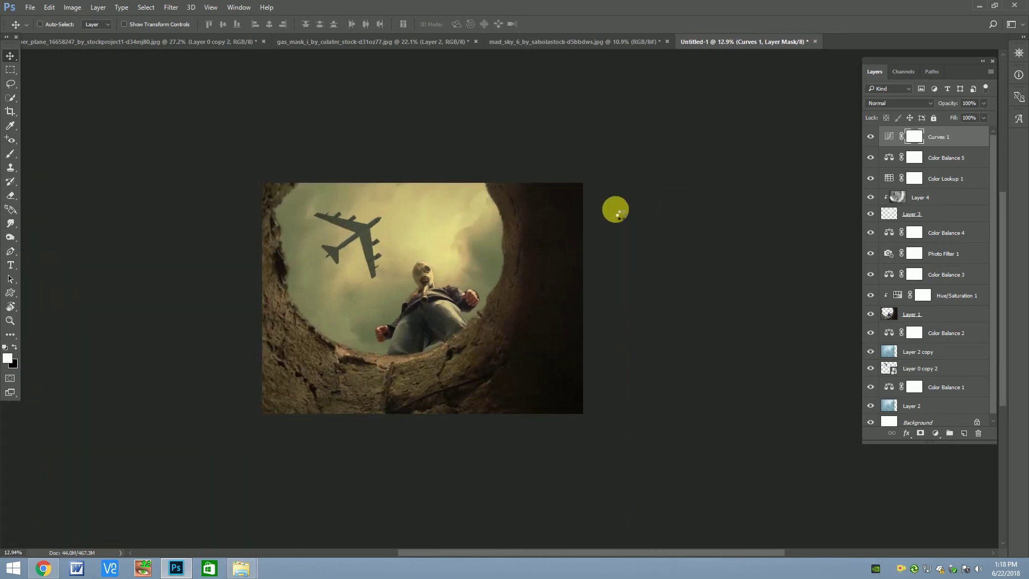
# Stamp visible layers and in Camera Raw raise contrast to +17, highlights and clarity, and cool the temperature with a magenta tint.
pyautogui.hotkey('ctrl', 'shift', 'alt', 'e')
pyautogui.click(170, 7)
pyautogui.click(199, 70)
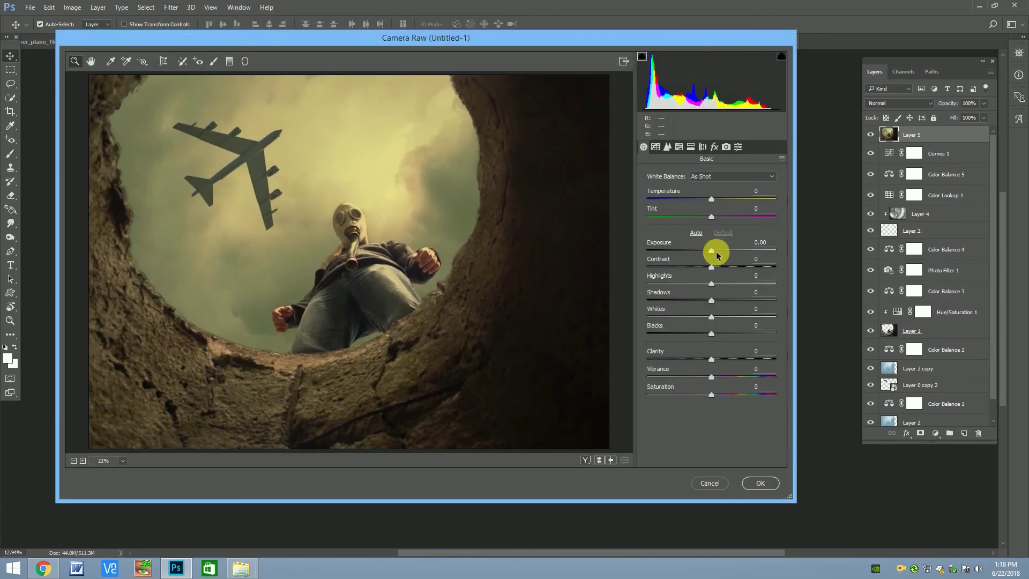
pyautogui.moveTo(711, 267)
pyautogui.mouseDown()
pyautogui.moveTo(725, 271)
pyautogui.moveTo(734, 300)
pyautogui.moveTo(722, 283)
pyautogui.mouseUp()
pyautogui.moveTo(711, 358); pyautogui.dragTo(722, 360)
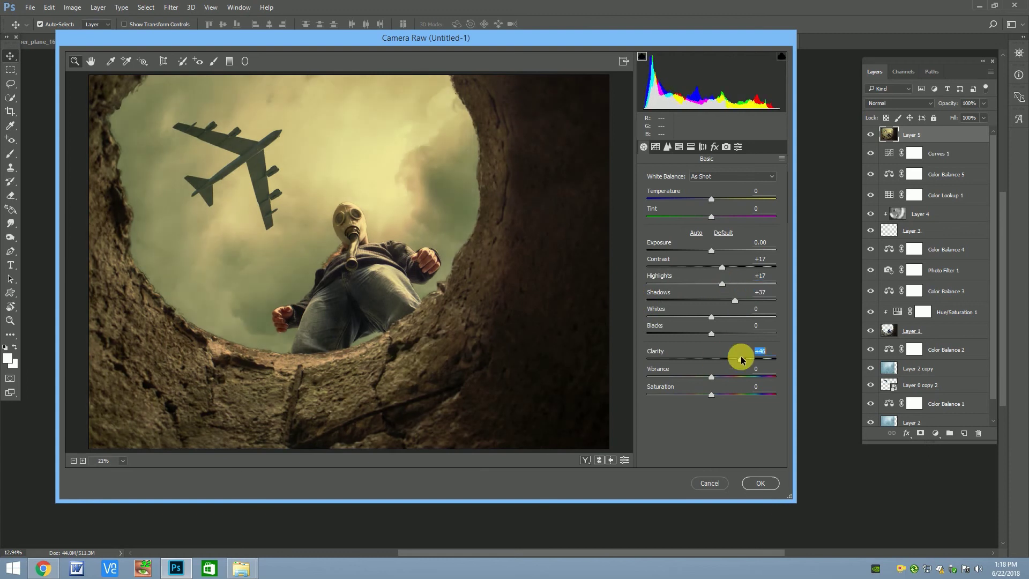
pyautogui.moveTo(706, 201); pyautogui.dragTo(703, 199)
pyautogui.keyDown('alt'); pyautogui.click(512, 228); pyautogui.keyUp('alt')
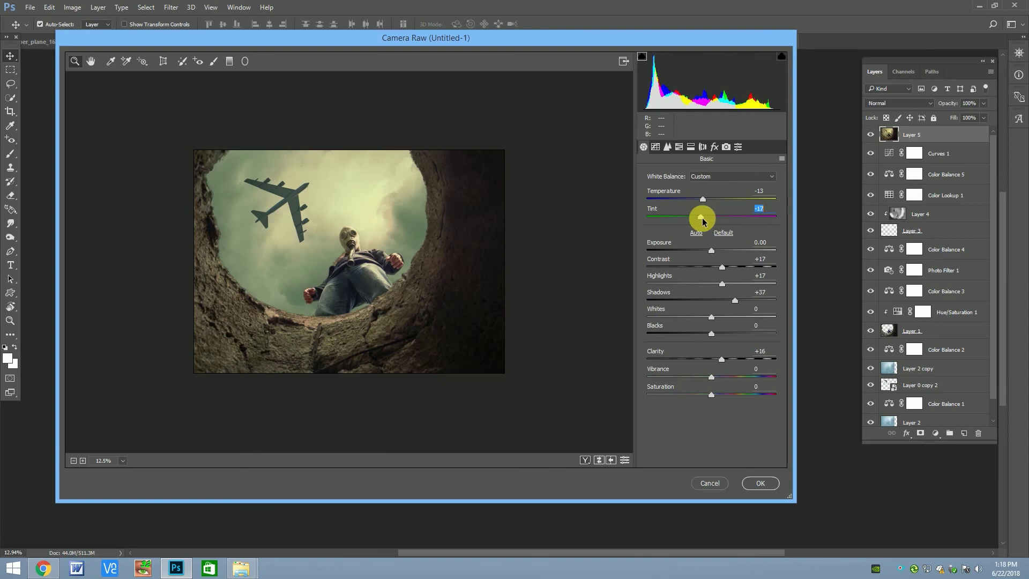
pyautogui.moveTo(703, 217); pyautogui.dragTo(728, 222)
# Add luminance noise reduction and sharpening, and shift the hue of oranges and greens.
pyautogui.click(668, 146)
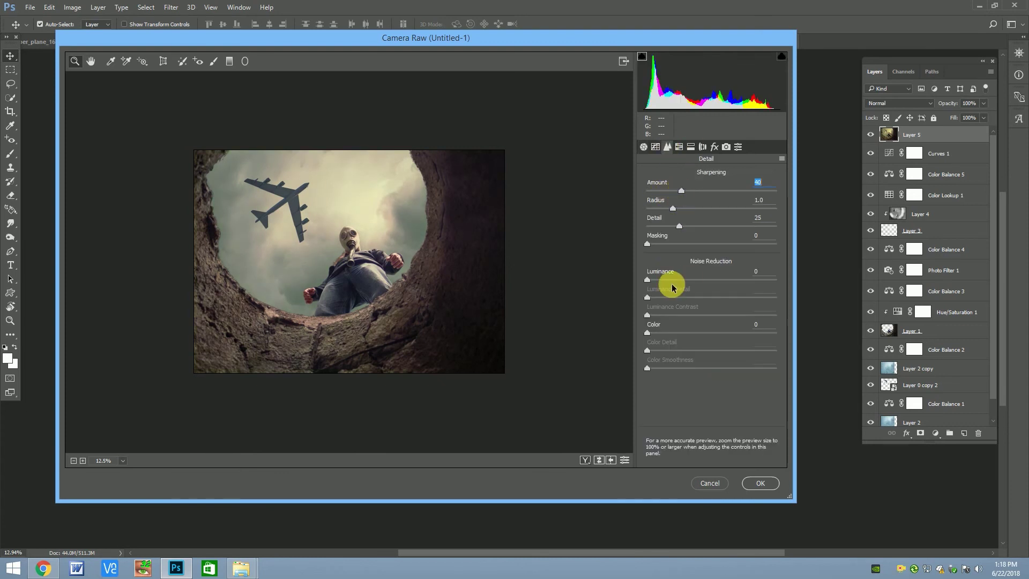
pyautogui.moveTo(671, 279)
pyautogui.mouseDown()
pyautogui.moveTo(712, 280)
pyautogui.moveTo(674, 279)
pyautogui.mouseUp()
pyautogui.moveTo(681, 190); pyautogui.dragTo(690, 191)
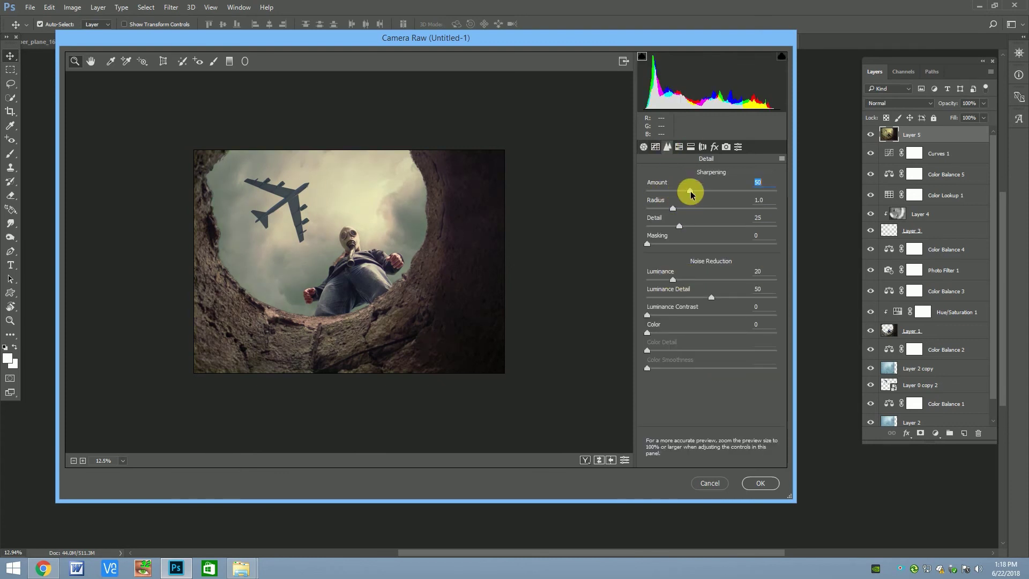
pyautogui.click(679, 146)
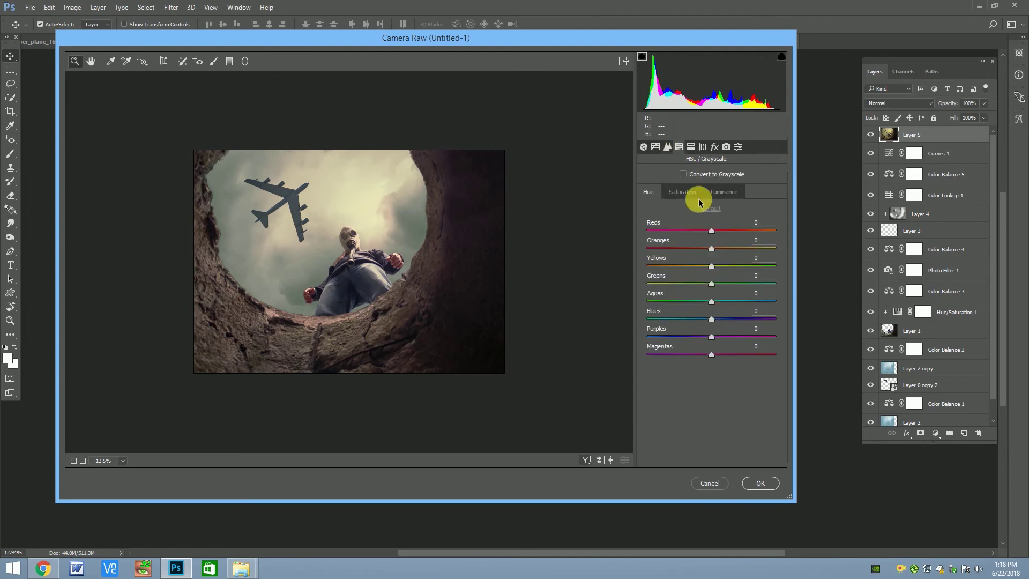
pyautogui.moveTo(711, 248)
pyautogui.mouseDown()
pyautogui.moveTo(689, 266)
pyautogui.moveTo(732, 283)
pyautogui.mouseUp()
pyautogui.moveTo(706, 337)
pyautogui.mouseDown()
pyautogui.moveTo(751, 337)
pyautogui.moveTo(622, 319)
pyautogui.mouseUp()
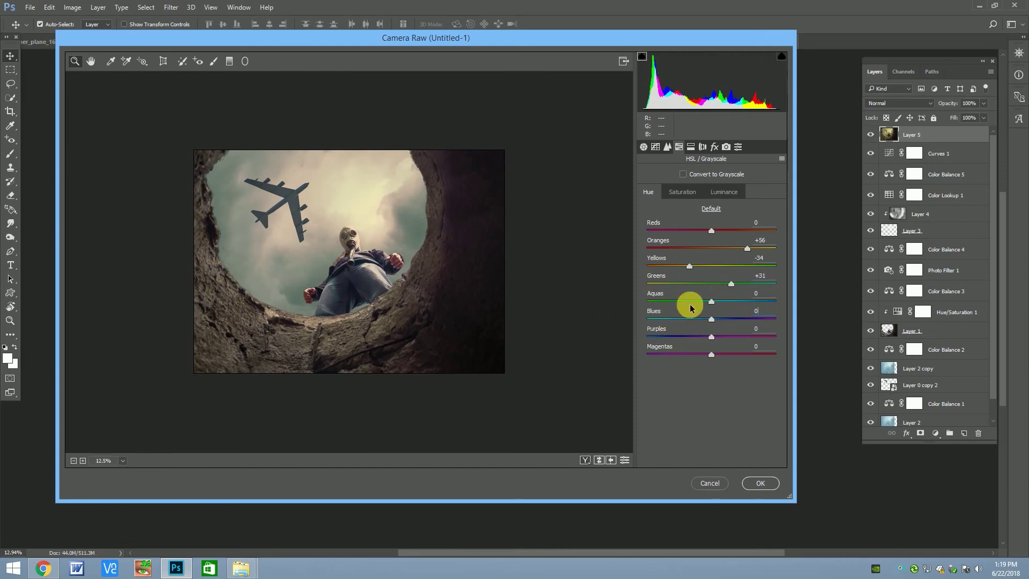
# Adjust blue, yellow and orange saturation, reset Greens luminance, set Blues luminance to +100, and apply.
pyautogui.click(682, 191)
pyautogui.moveTo(711, 319)
pyautogui.mouseDown()
pyautogui.moveTo(645, 320)
pyautogui.moveTo(696, 319)
pyautogui.mouseUp()
pyautogui.moveTo(711, 266)
pyautogui.mouseDown()
pyautogui.moveTo(736, 266)
pyautogui.moveTo(711, 266)
pyautogui.moveTo(742, 249)
pyautogui.moveTo(697, 248)
pyautogui.moveTo(707, 265)
pyautogui.moveTo(692, 283)
pyautogui.mouseUp()
pyautogui.click(723, 191)
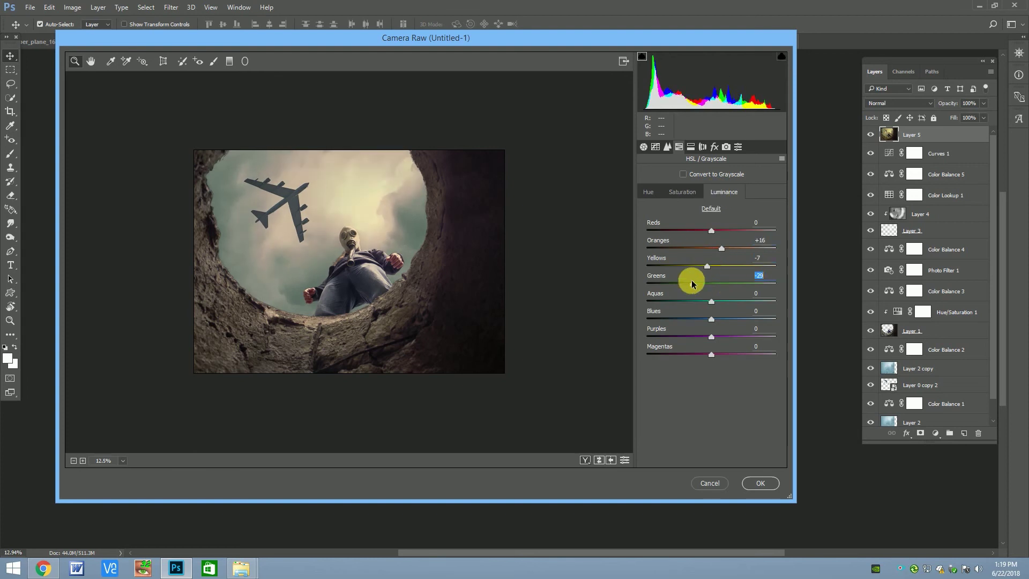
pyautogui.doubleClick(691, 284)
pyautogui.moveTo(722, 319); pyautogui.dragTo(778, 319)
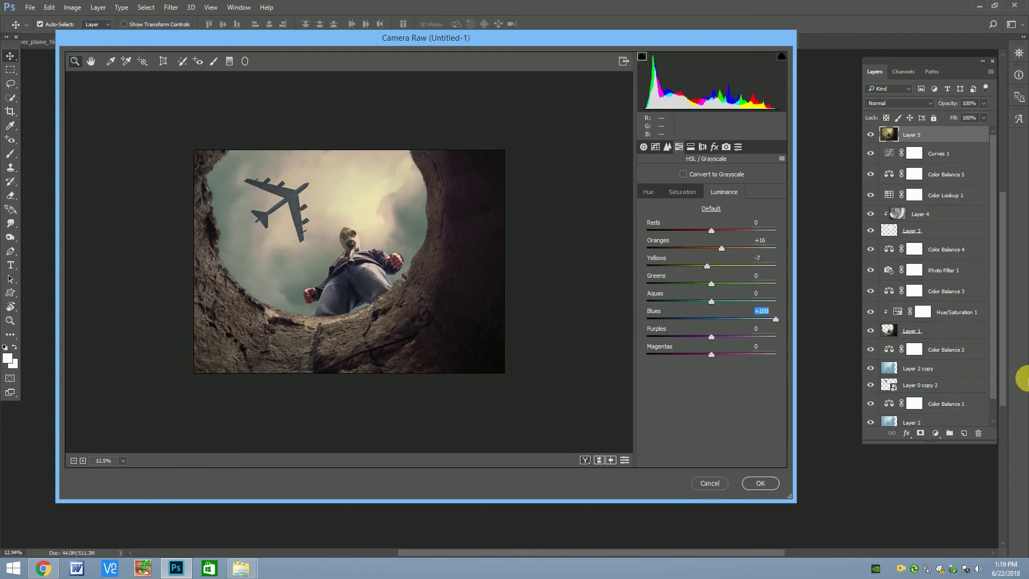
pyautogui.click(709, 481)
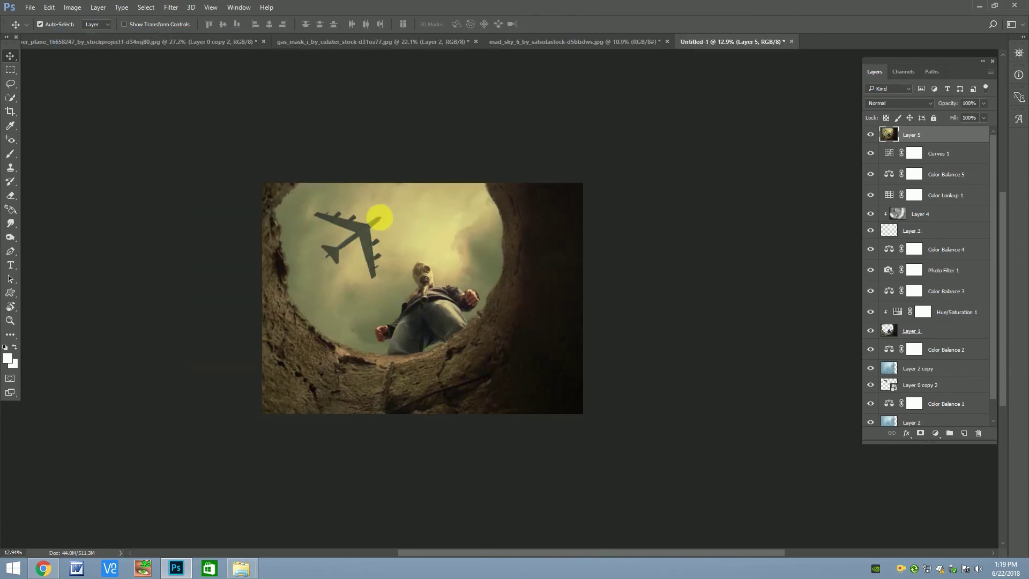
# Set Layer 5 to 50% opacity and stamp all visible layers into Layer 6.
pyautogui.scroll(1, 437, 261)
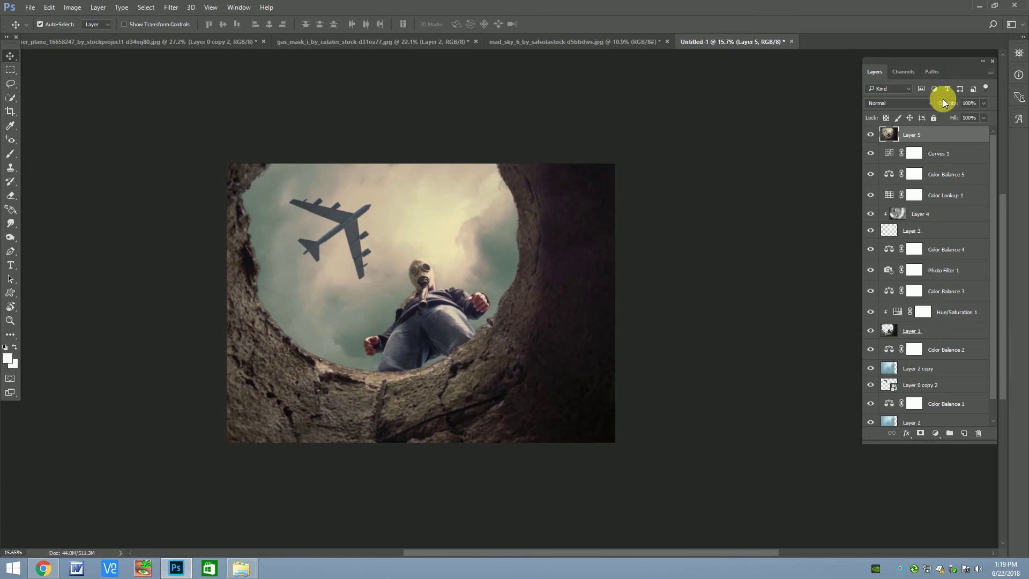
pyautogui.press('5')
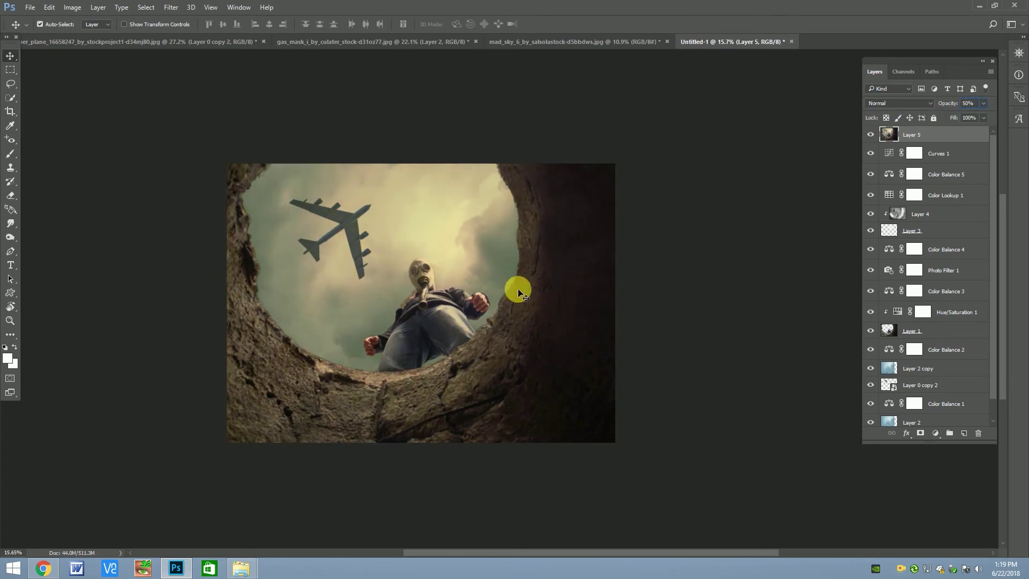
pyautogui.hotkey('ctrl', 'shift', 'alt', 'e')
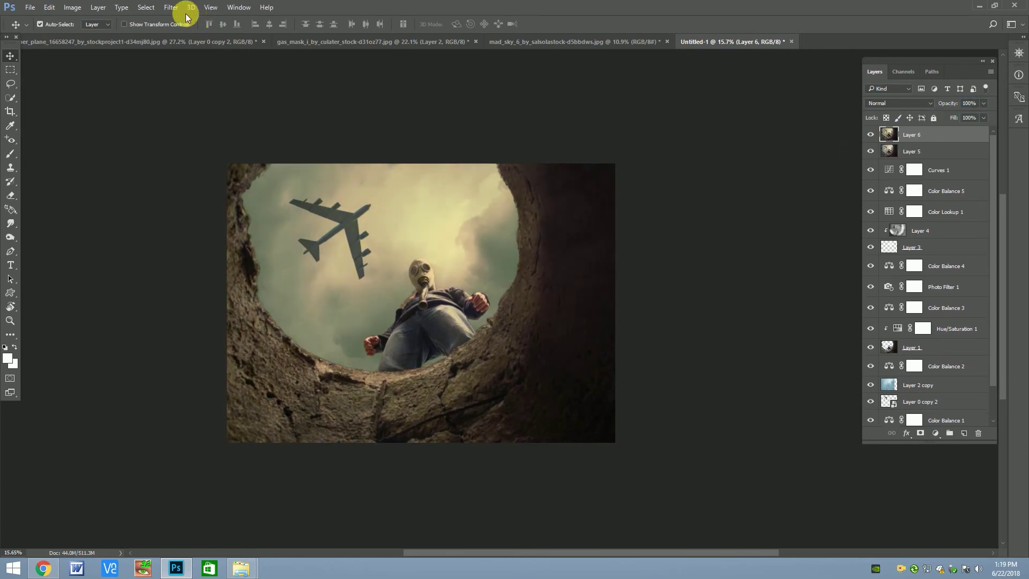
# Apply the Reduce Noise filter to Layer 6.
pyautogui.click(171, 7)
pyautogui.moveTo(179, 156)
pyautogui.click(338, 208)
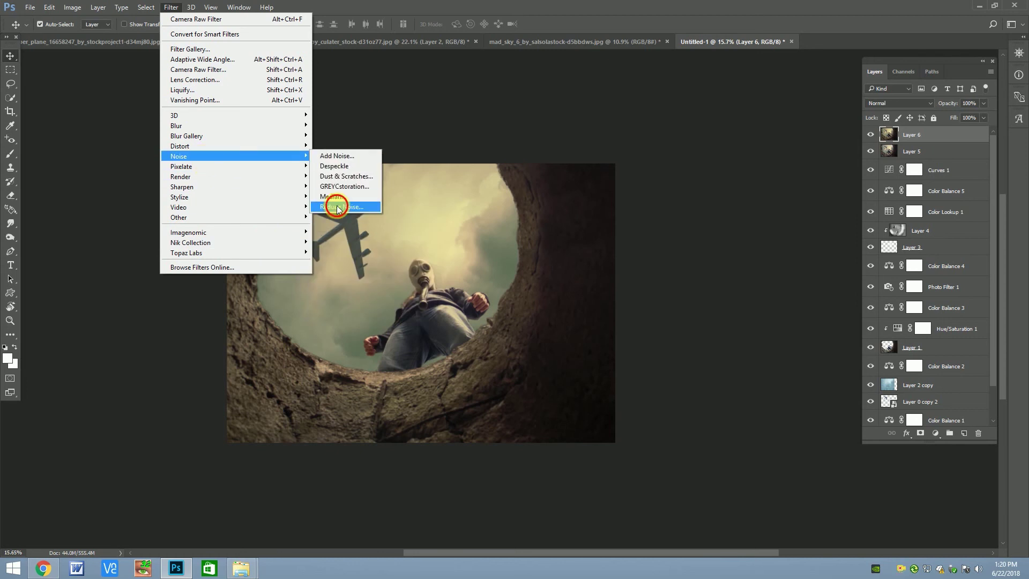
pyautogui.click(646, 99)
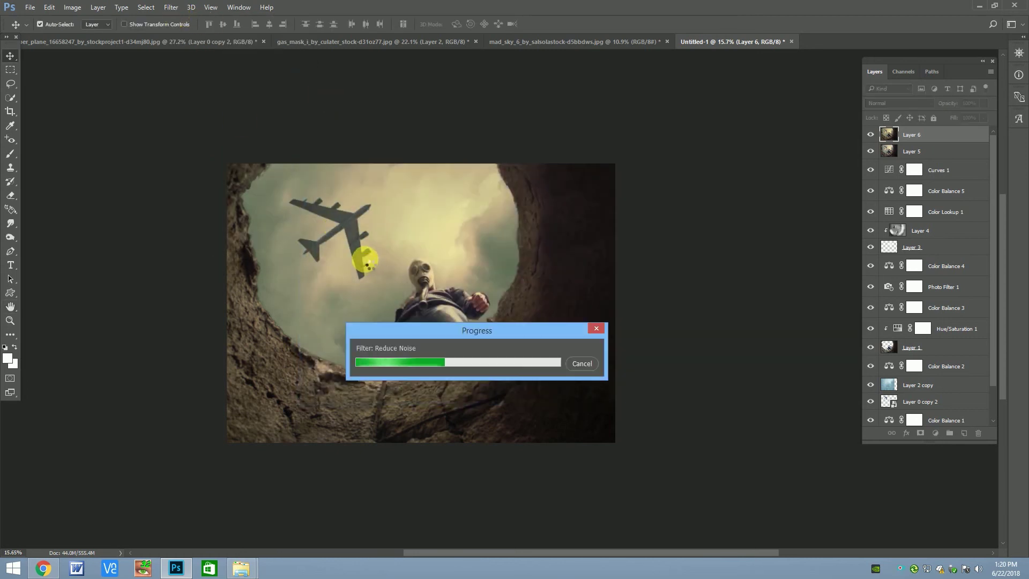
pyautogui.click(171, 7)
pyautogui.moveTo(191, 242)
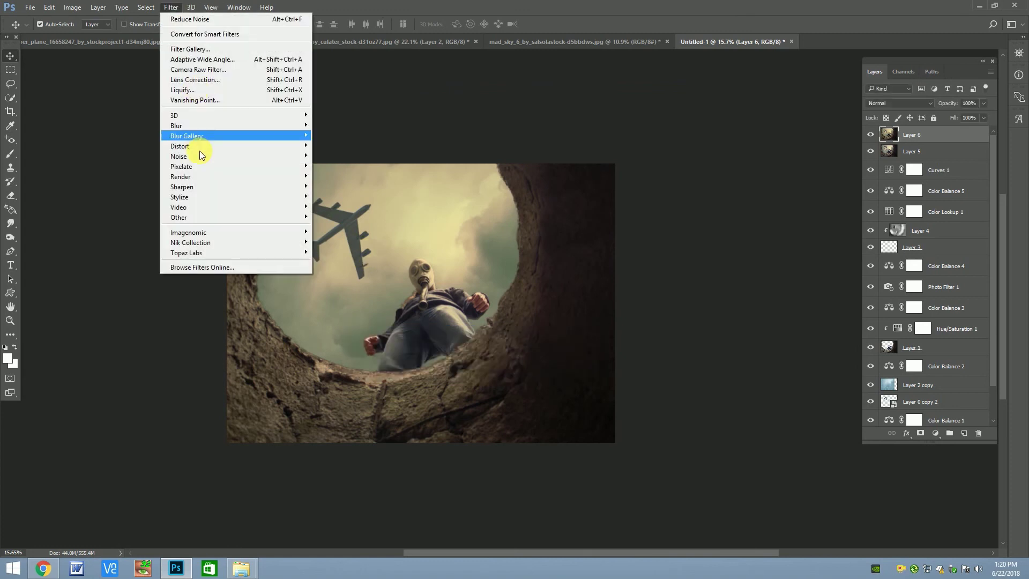
# Start Color Efex Pro 4 with Detail Extractor at 32% strength.
pyautogui.click(352, 254)
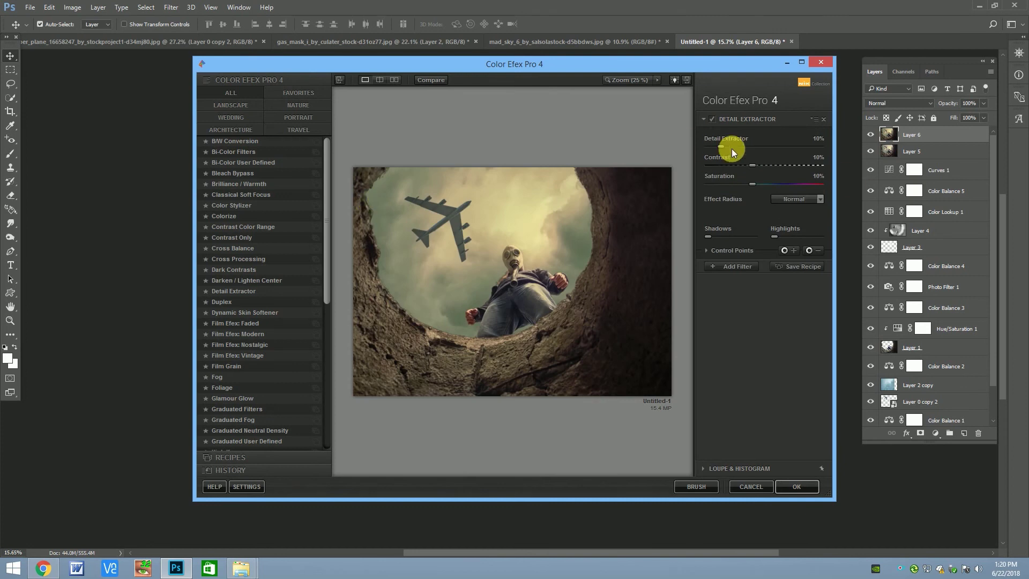
pyautogui.moveTo(815, 155); pyautogui.dragTo(753, 156)
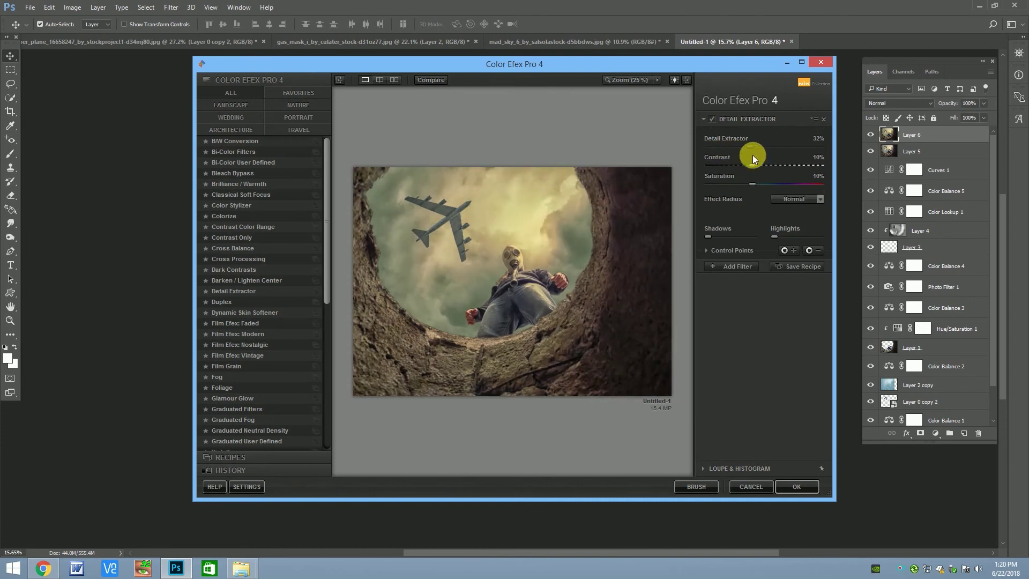
pyautogui.moveTo(815, 139); pyautogui.dragTo(813, 140)
# Add a Skylight Filter to the stack after previewing other filters.
pyautogui.click(738, 268)
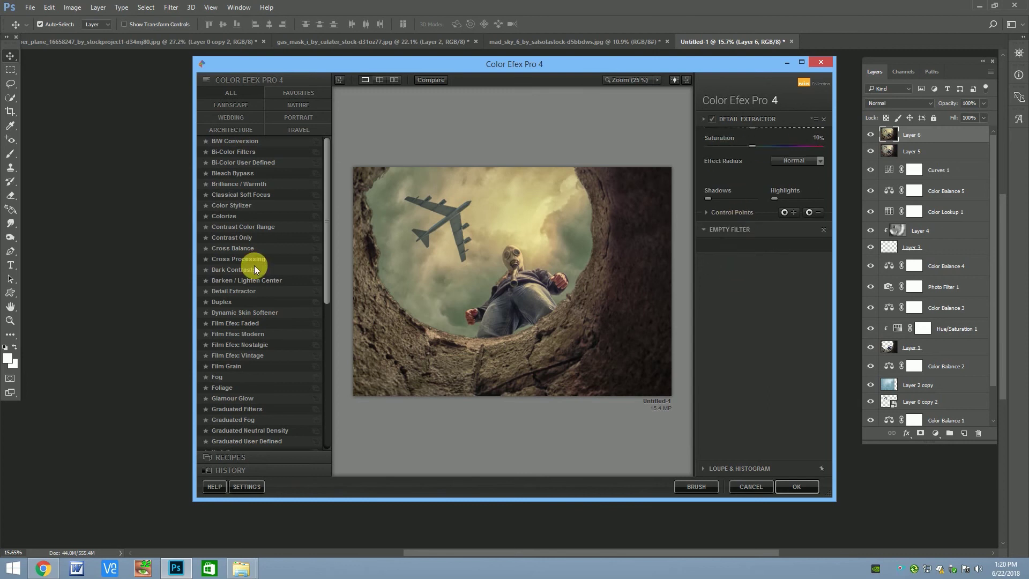
pyautogui.scroll(-10, 326, 195)
pyautogui.click(278, 445)
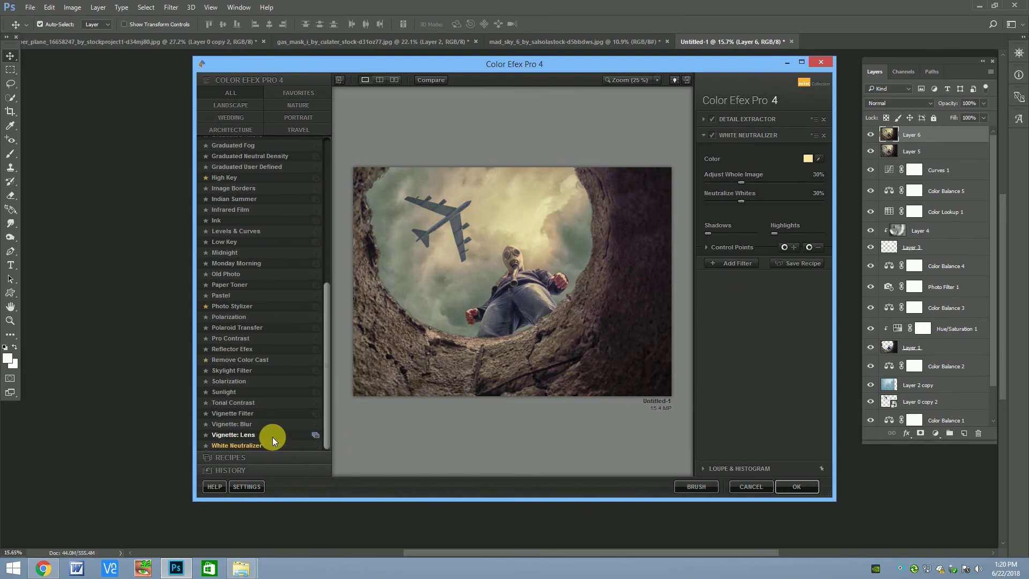
pyautogui.click(272, 436)
pyautogui.click(254, 401)
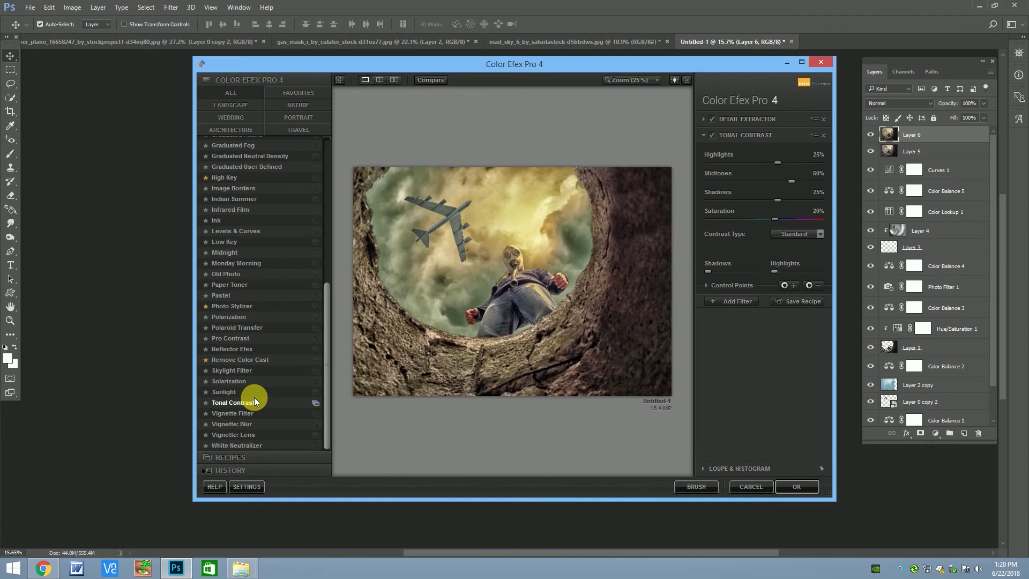
pyautogui.click(250, 381)
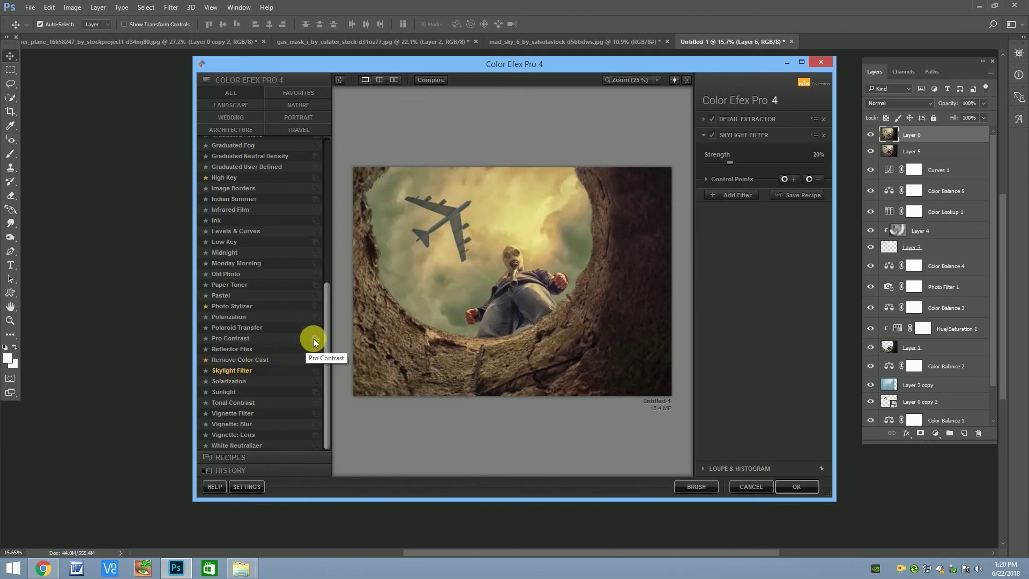
pyautogui.click(738, 180)
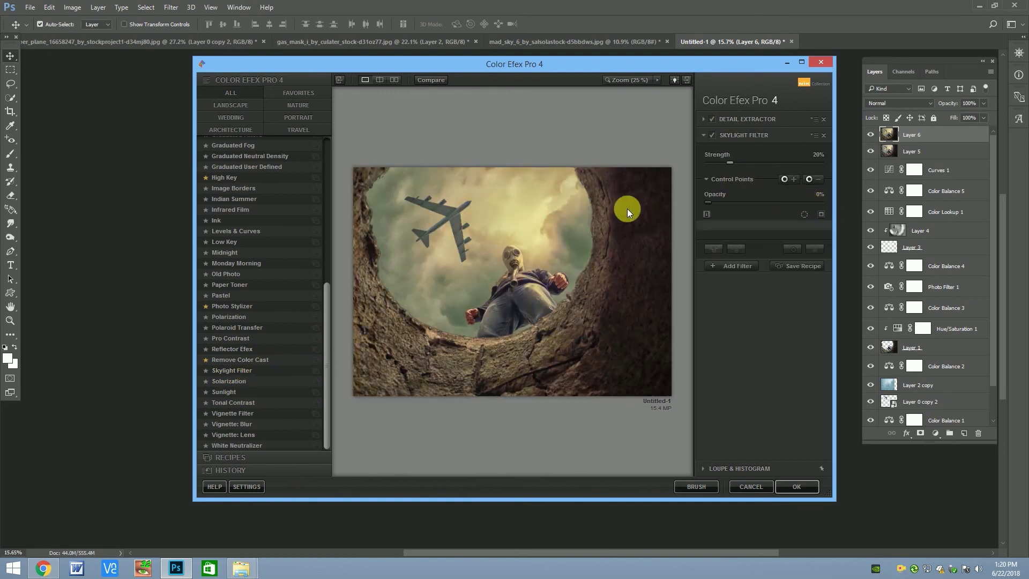
# Add Dynamic Skin Softener to the filter stack.
pyautogui.click(733, 266)
pyautogui.moveTo(326, 298); pyautogui.dragTo(330, 201)
pyautogui.click(236, 231)
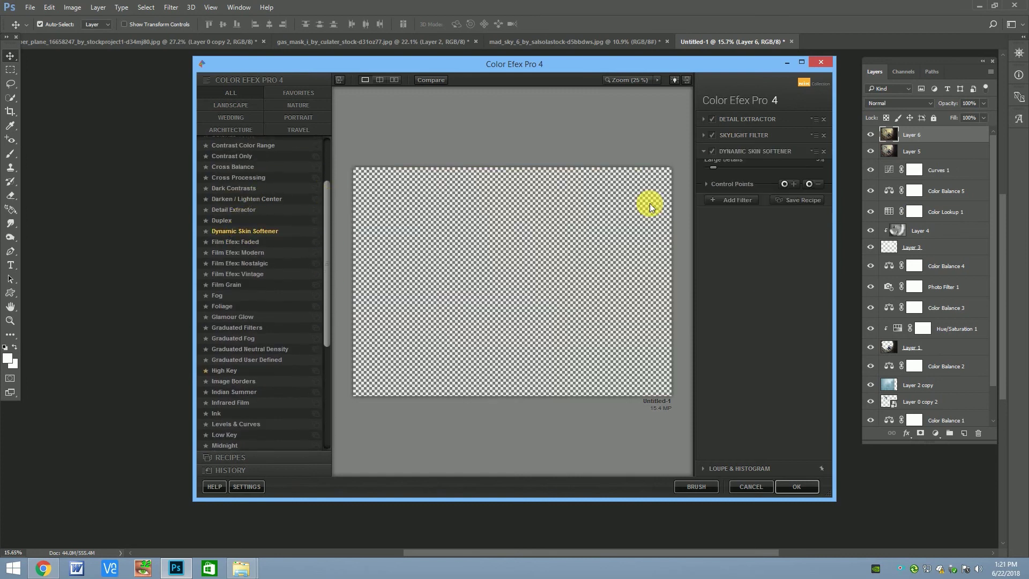
pyautogui.click(721, 270)
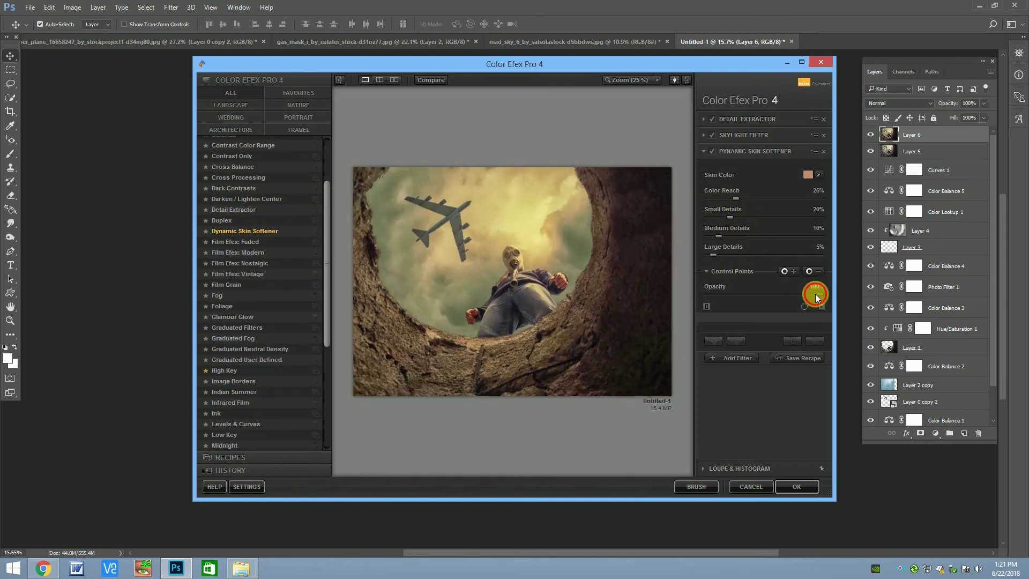
# Add a second Detail Extractor and a Cross Processing filter to the stack.
pyautogui.click(736, 357)
pyautogui.click(236, 209)
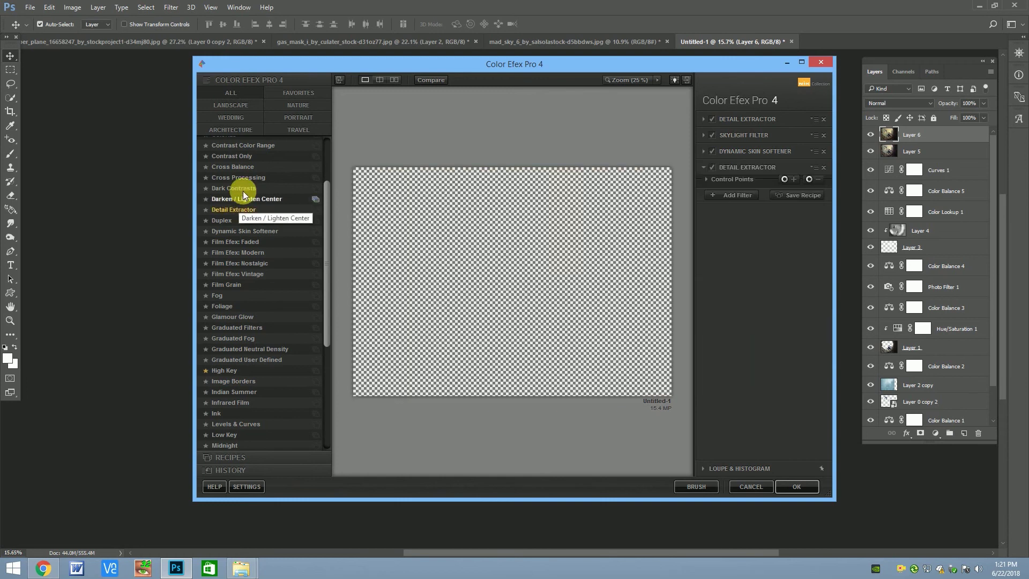
pyautogui.click(724, 301)
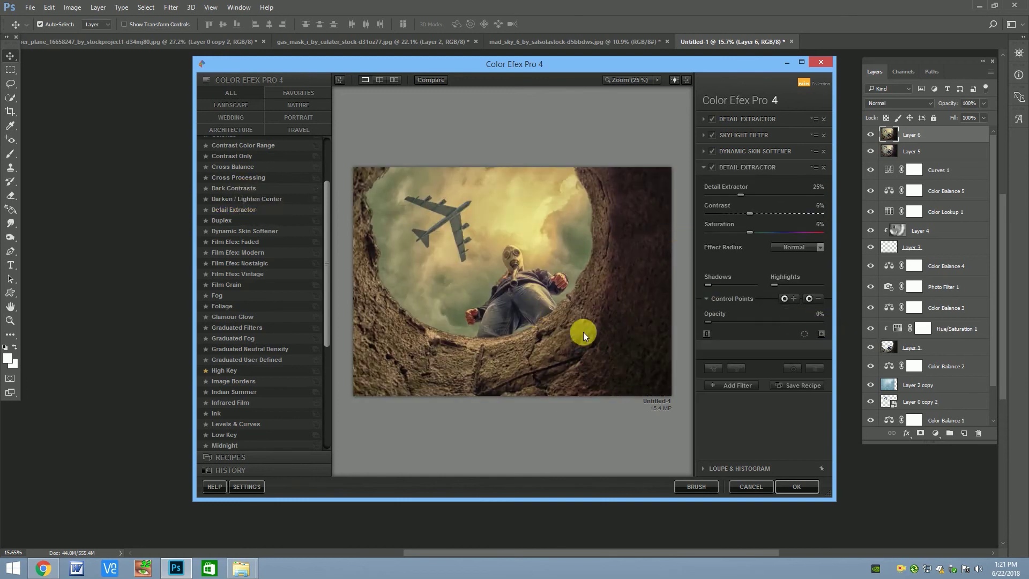
pyautogui.click(735, 385)
pyautogui.click(238, 177)
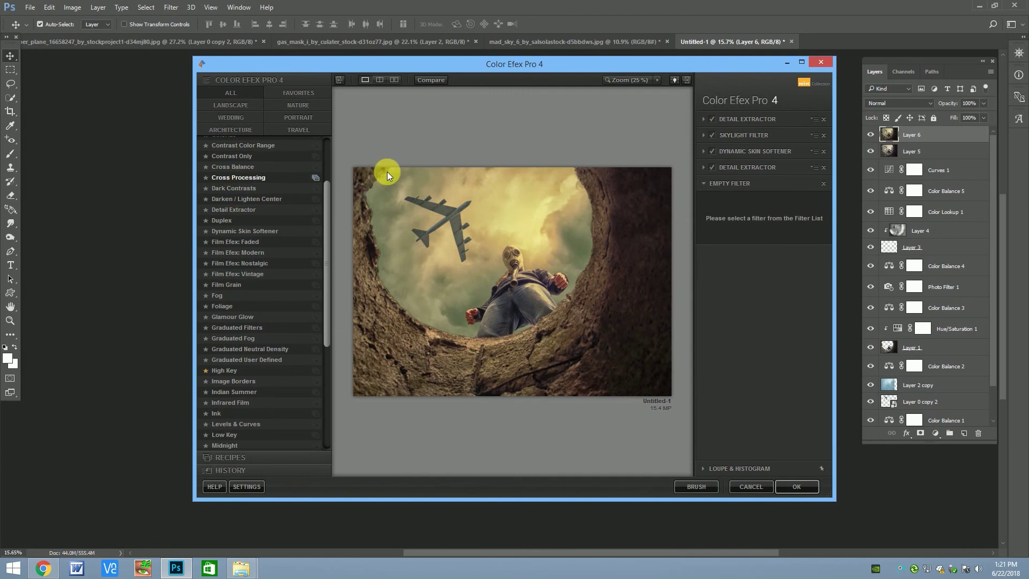
pyautogui.click(781, 208)
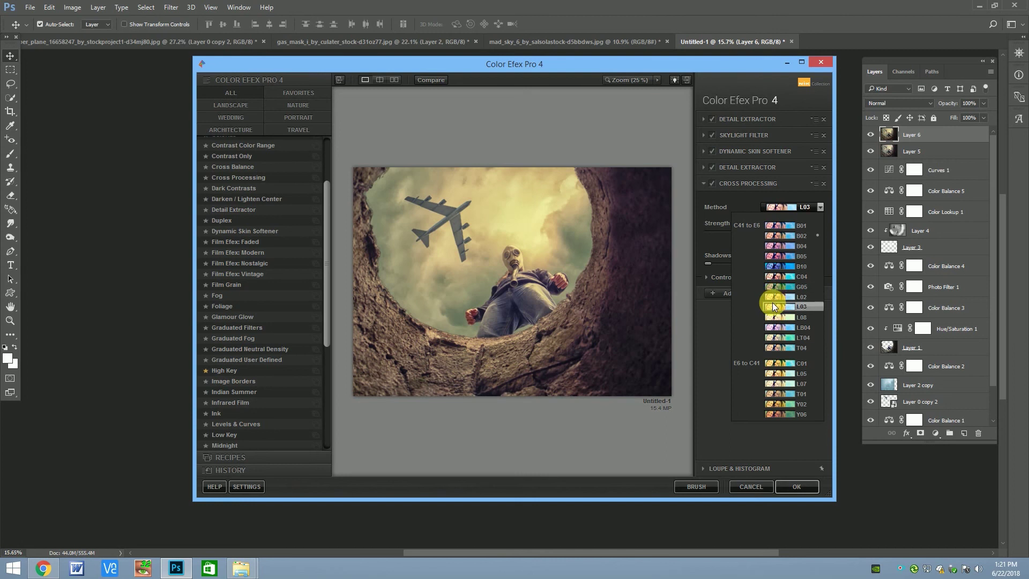
# Set Cross Processing to method B04 at about 75% opacity.
pyautogui.click(772, 348)
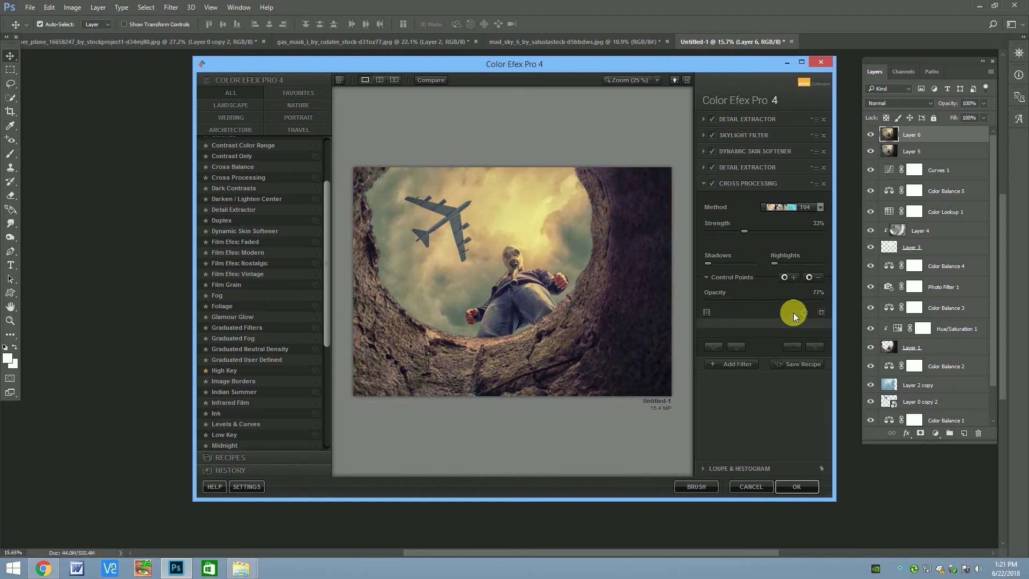
pyautogui.click(787, 208)
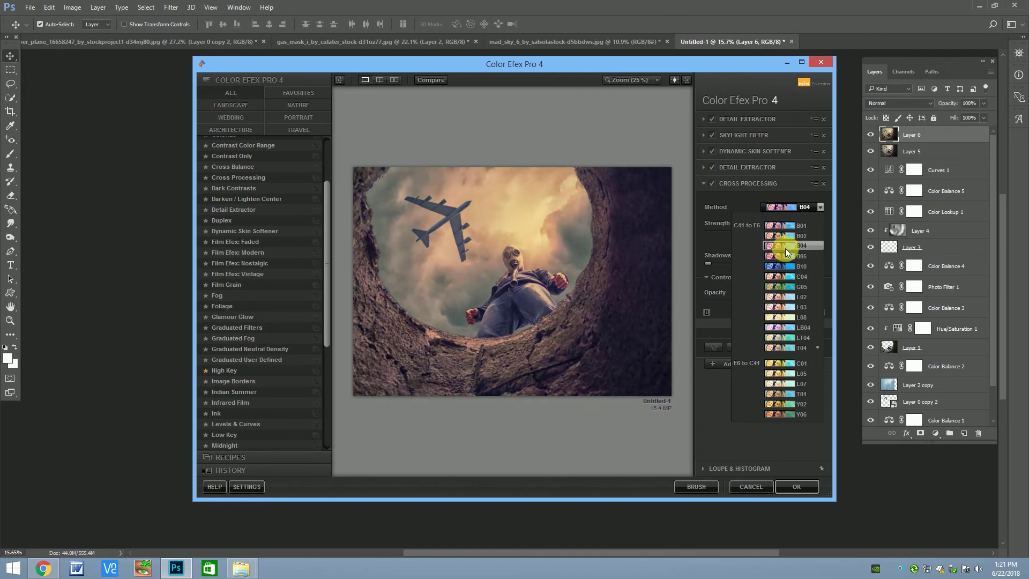
pyautogui.click(786, 249)
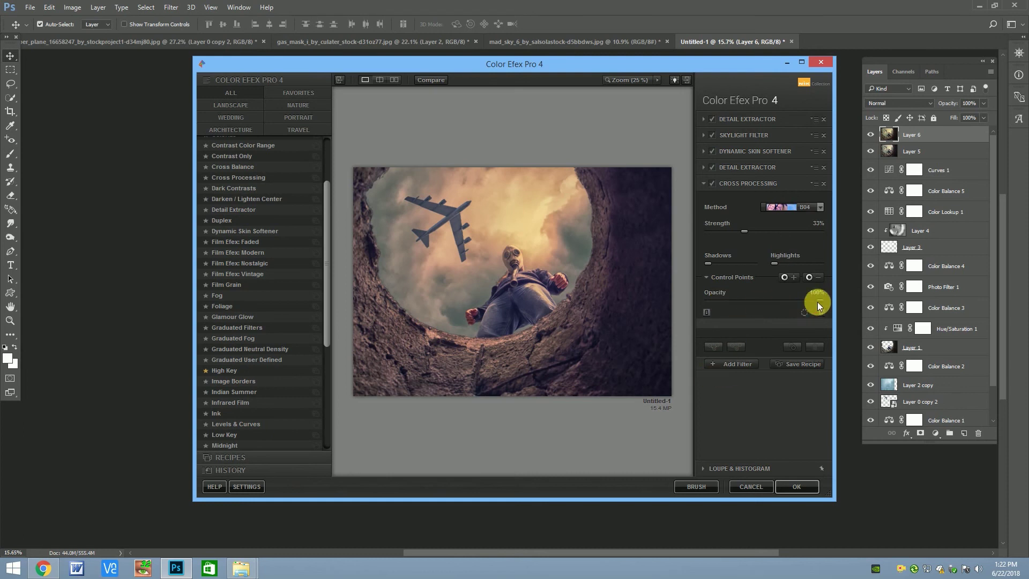
pyautogui.moveTo(818, 301); pyautogui.dragTo(789, 311)
# Add a second Skylight Filter at 30% strength and apply the stack as a new layer.
pyautogui.click(740, 363)
pyautogui.moveTo(330, 205); pyautogui.dragTo(260, 387)
pyautogui.click(260, 370)
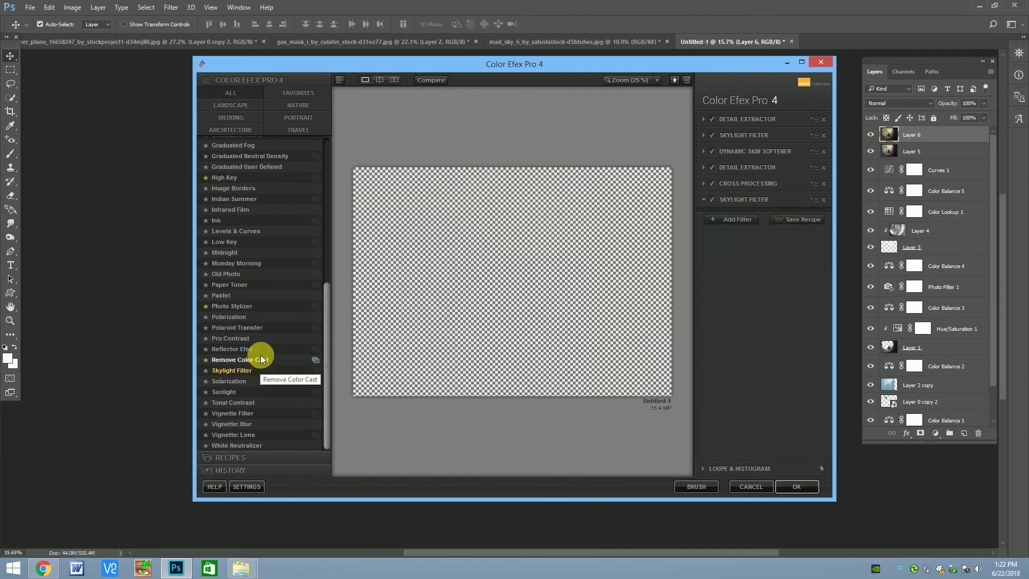
pyautogui.click(738, 243)
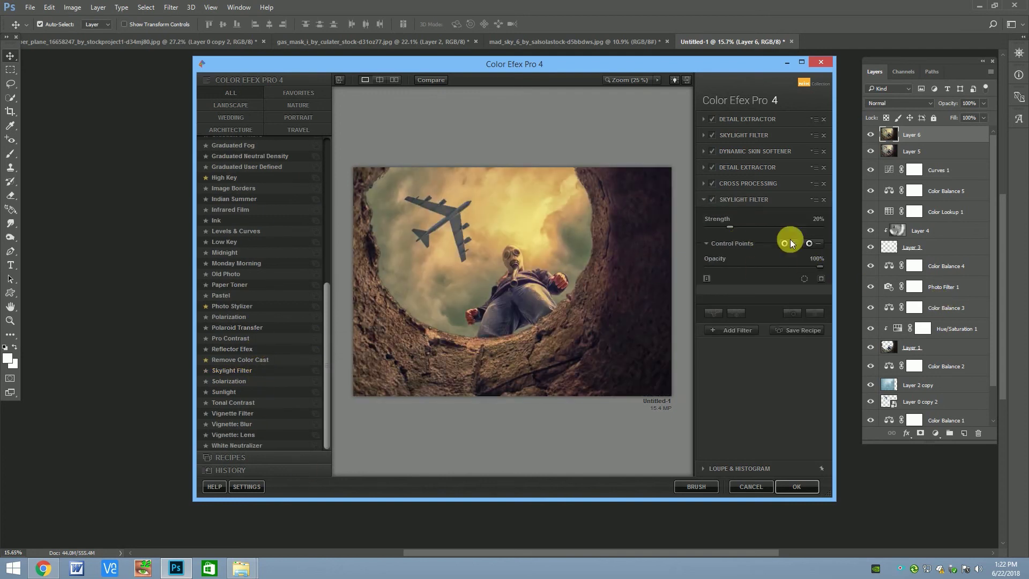
pyautogui.moveTo(721, 227); pyautogui.dragTo(719, 227)
pyautogui.write('30')
pyautogui.press('Return')
pyautogui.click(797, 487)
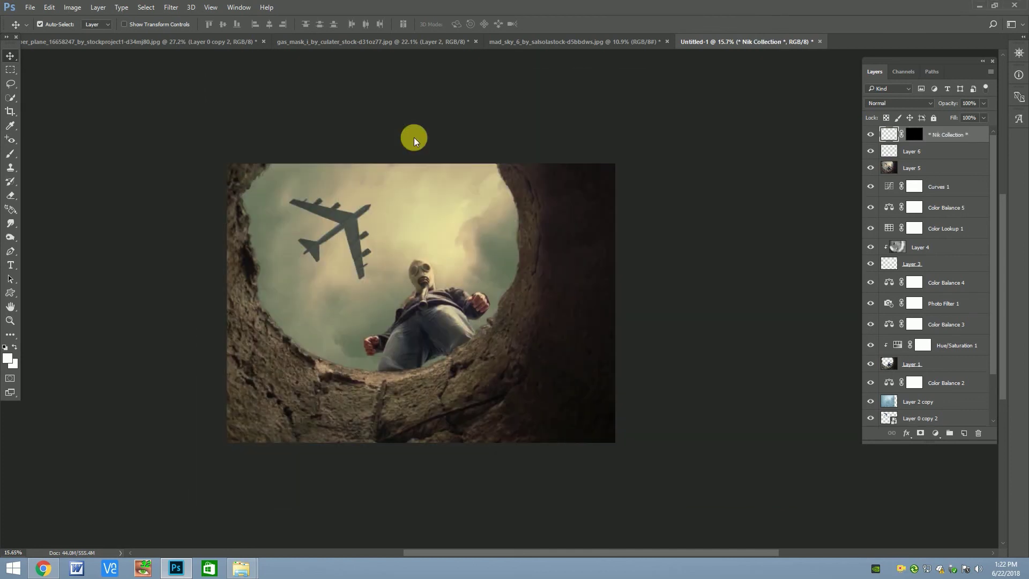
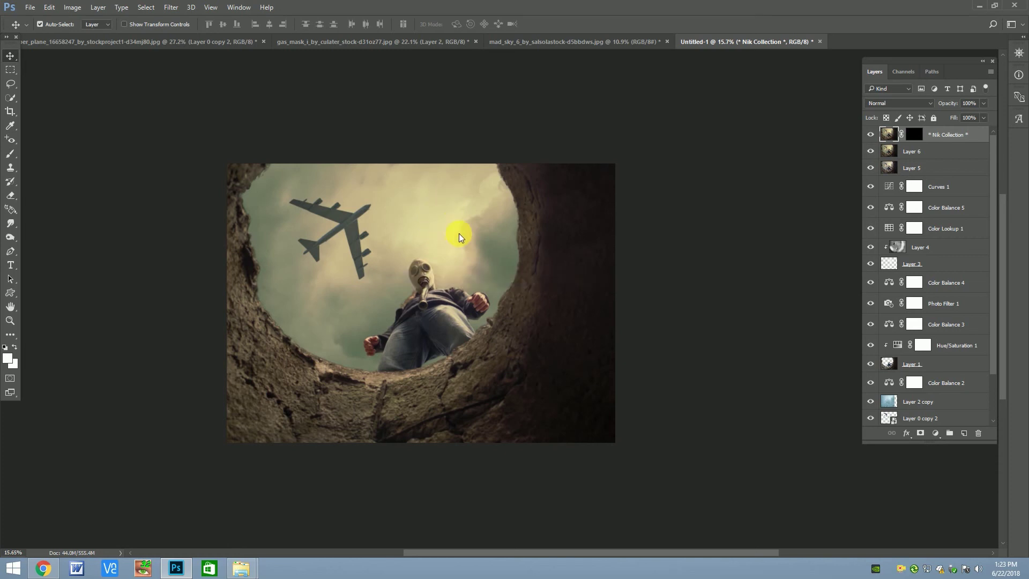
# Add a 24 pt white 'Silent Hill' title on the rock below the man.
pyautogui.press('t')
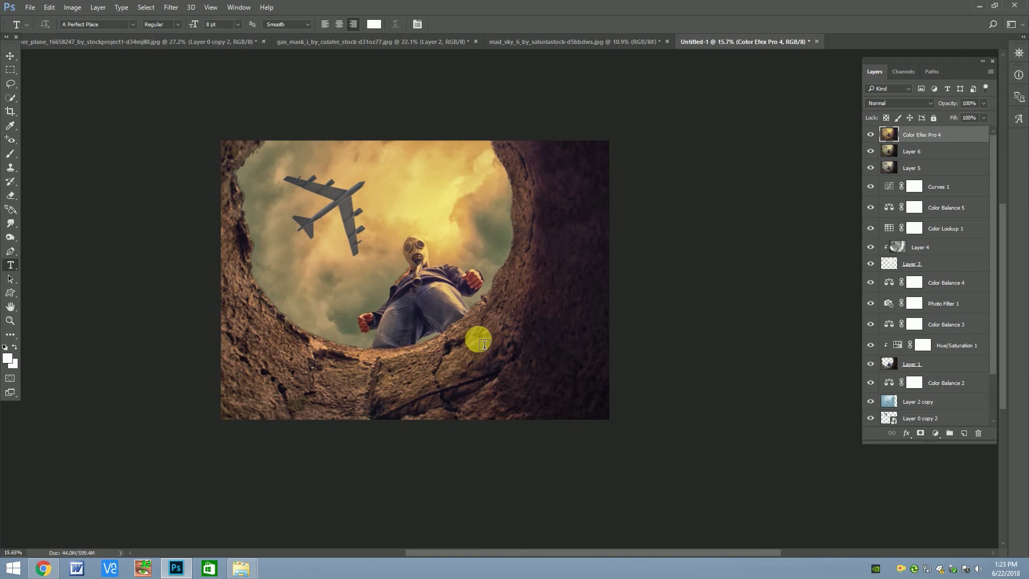
pyautogui.click(475, 338)
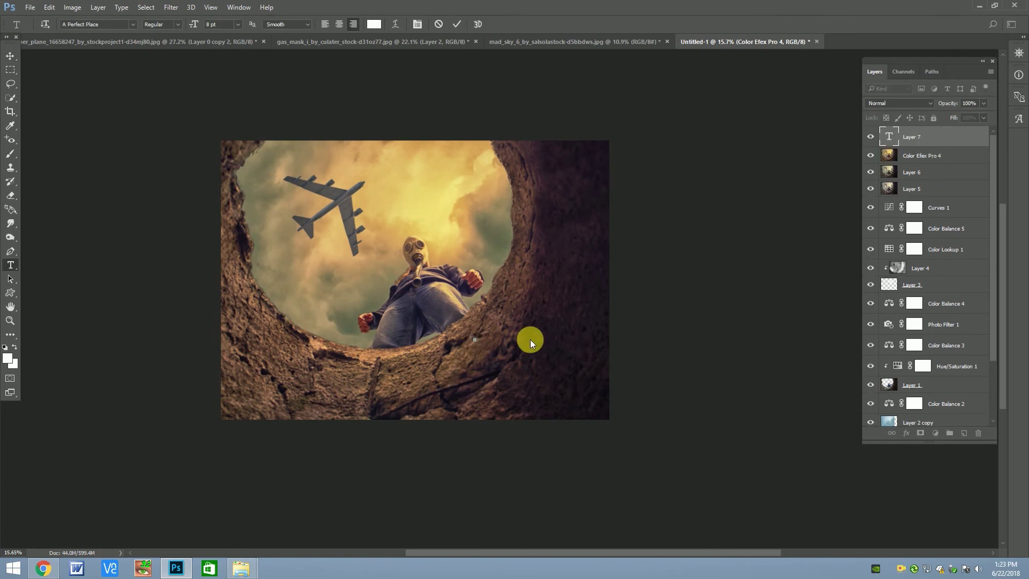
pyautogui.click(237, 24)
pyautogui.click(236, 182)
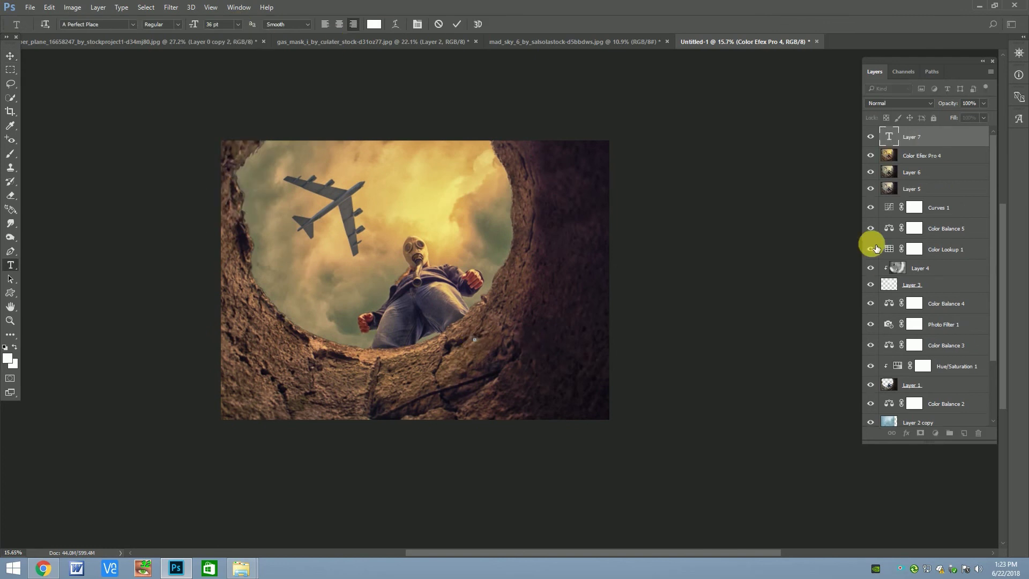
pyautogui.click(888, 136)
pyautogui.click(237, 24)
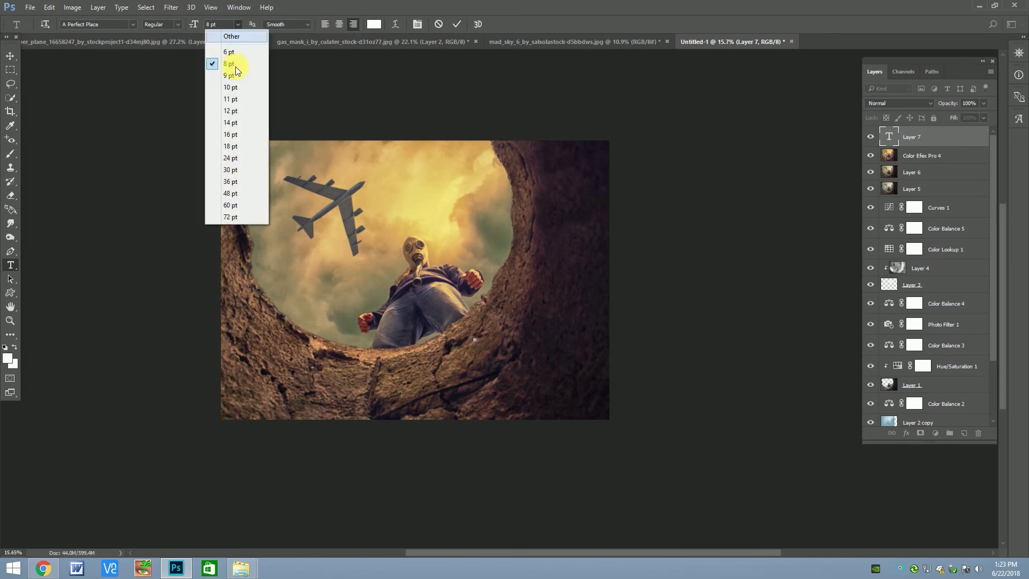
pyautogui.click(231, 157)
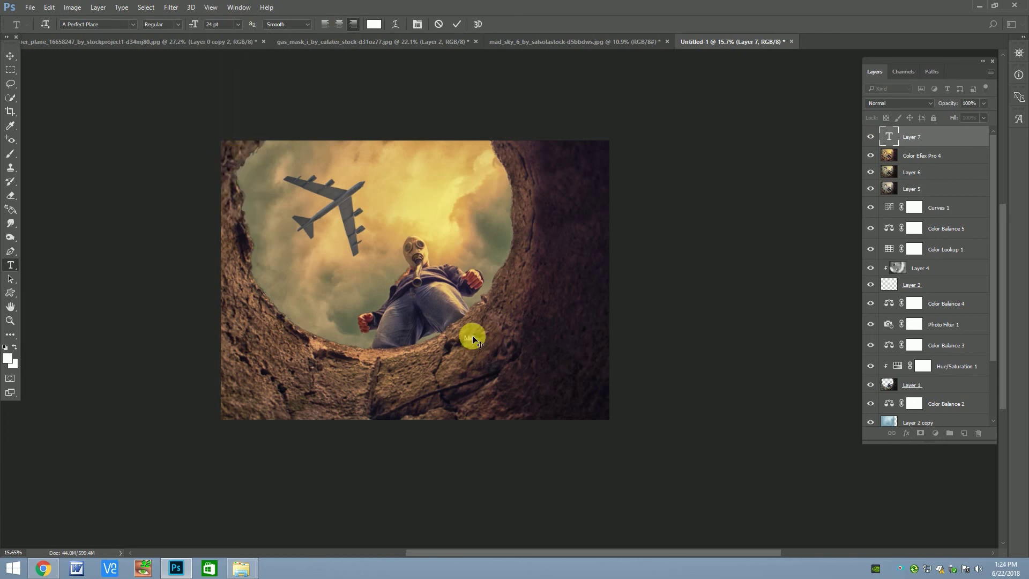
pyautogui.click(10, 55)
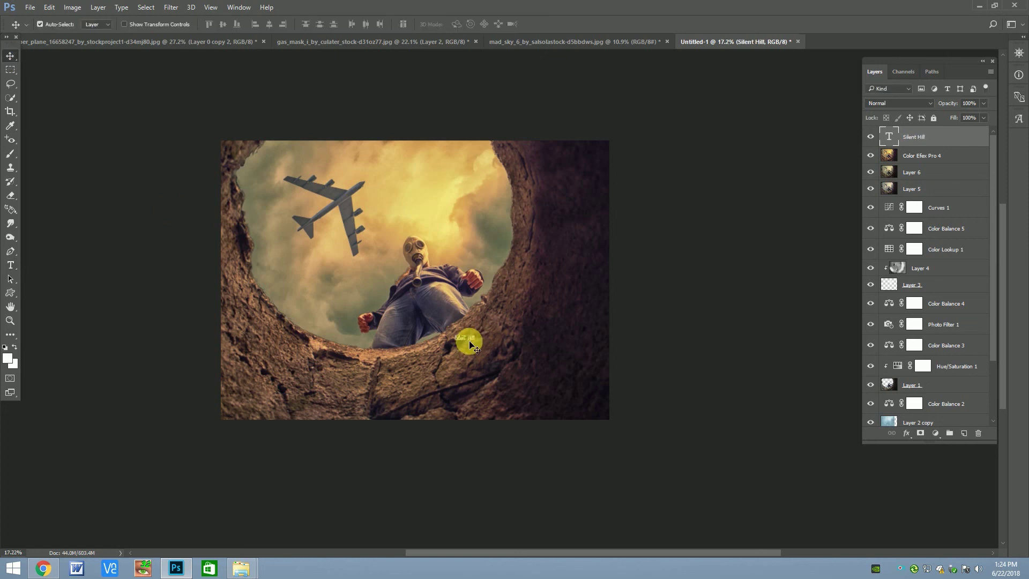
# Zoom in to re-edit the 'Silent Hill' text, then zoom back out.
pyautogui.scroll(5, 466, 340)
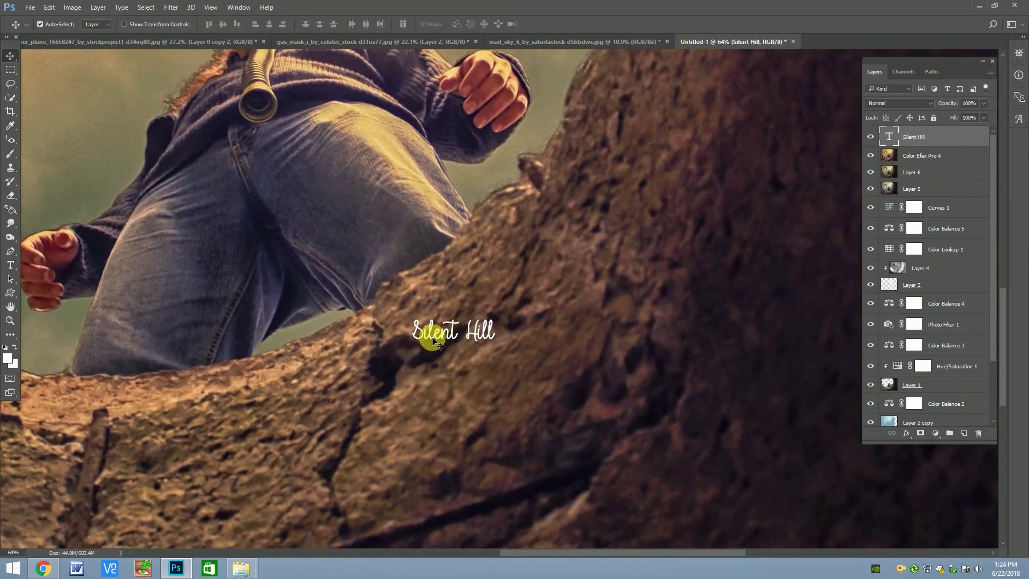
pyautogui.doubleClick(888, 137)
pyautogui.click(430, 333)
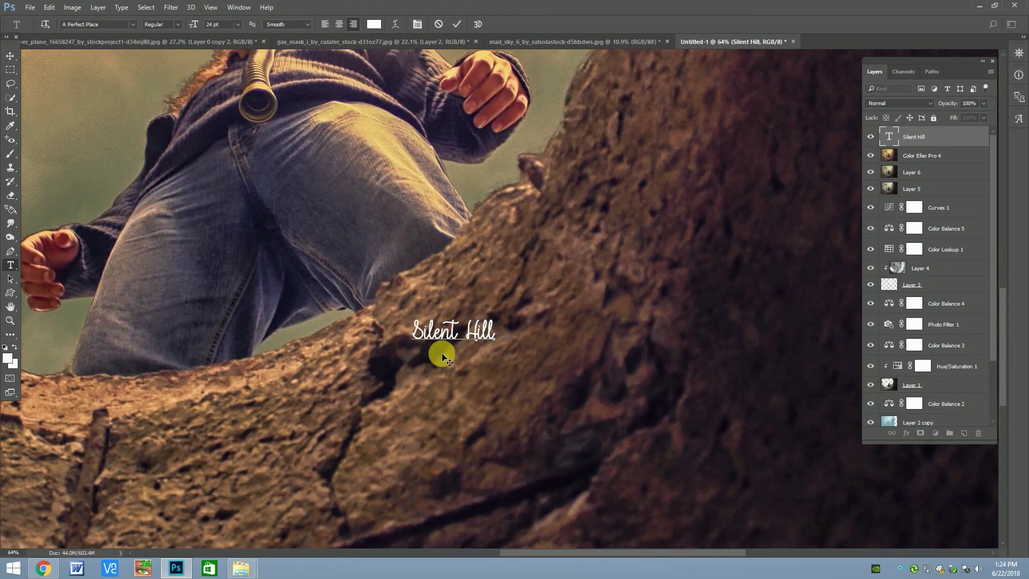
pyautogui.click(10, 55)
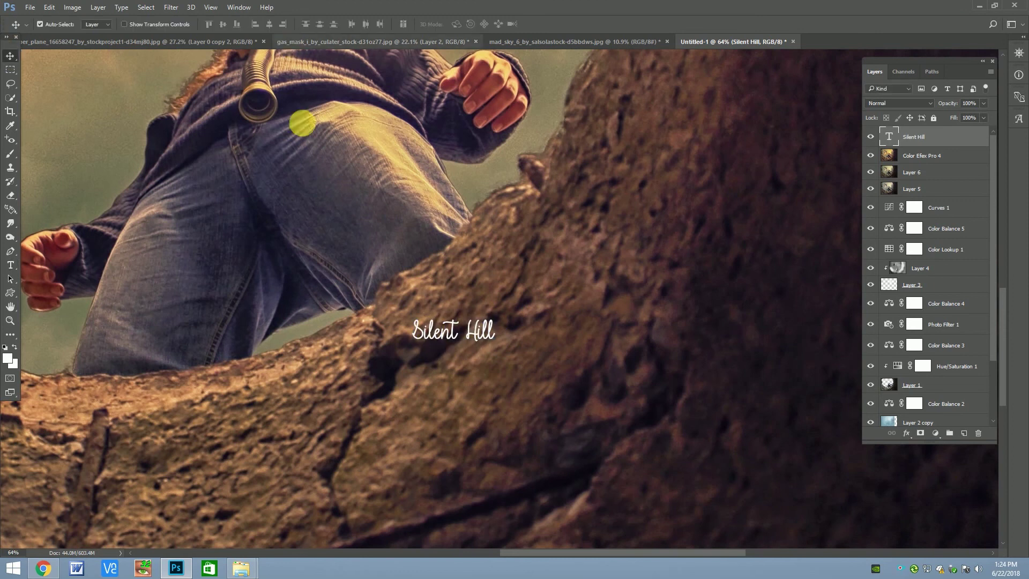
pyautogui.scroll(-5, 442, 191)
# Enlarge the Silent Hill title and move it toward the lower right.
pyautogui.hotkey('ctrl', 't')
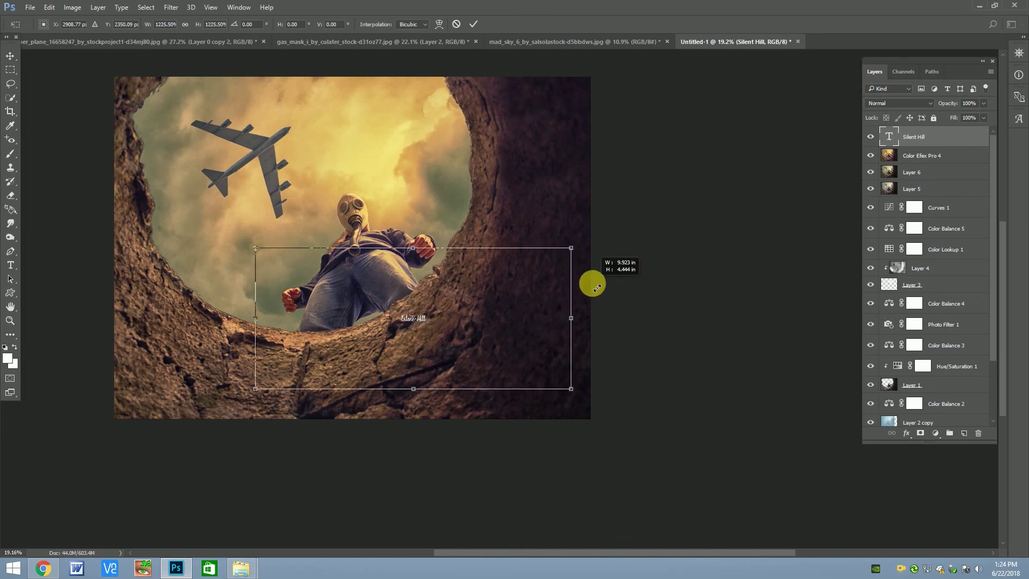
pyautogui.click(10, 56)
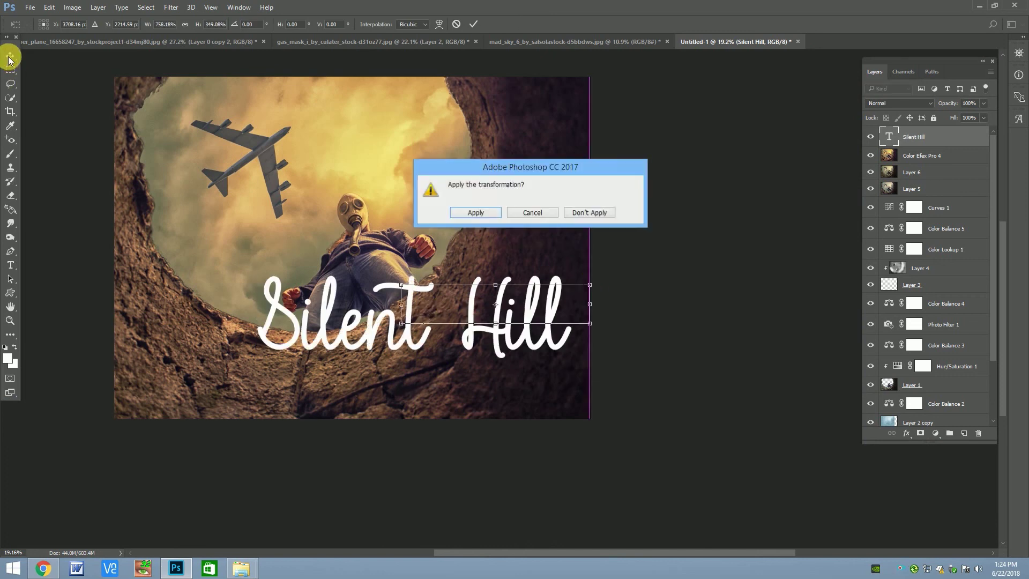
pyautogui.click(468, 217)
pyautogui.scroll(-3, 448, 271)
pyautogui.moveTo(448, 271)
pyautogui.mouseDown()
pyautogui.moveTo(474, 290)
pyautogui.moveTo(417, 293)
pyautogui.moveTo(469, 260)
pyautogui.mouseUp()
# Scale the title back down and reposition it on the rock right of the man.
pyautogui.scroll(2, 474, 293)
pyautogui.hotkey('ctrl', 't')
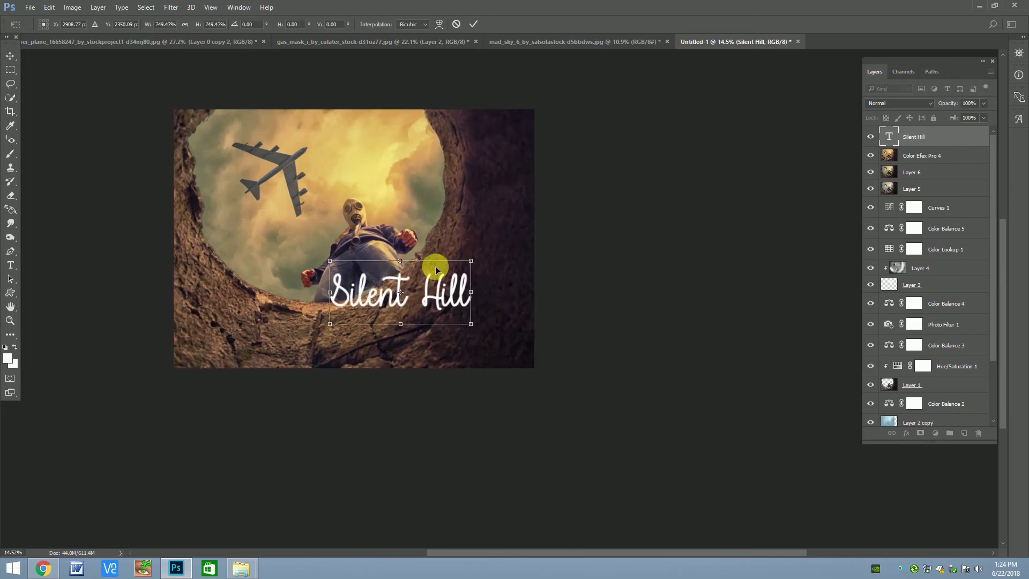
pyautogui.press('Return')
pyautogui.moveTo(432, 292)
pyautogui.mouseDown()
pyautogui.moveTo(368, 219)
pyautogui.moveTo(285, 333)
pyautogui.moveTo(295, 346)
pyautogui.moveTo(486, 349)
pyautogui.moveTo(478, 285)
pyautogui.moveTo(511, 300)
pyautogui.moveTo(505, 292)
pyautogui.mouseUp()
pyautogui.hotkey('ctrl', 't')
pyautogui.press('Return')
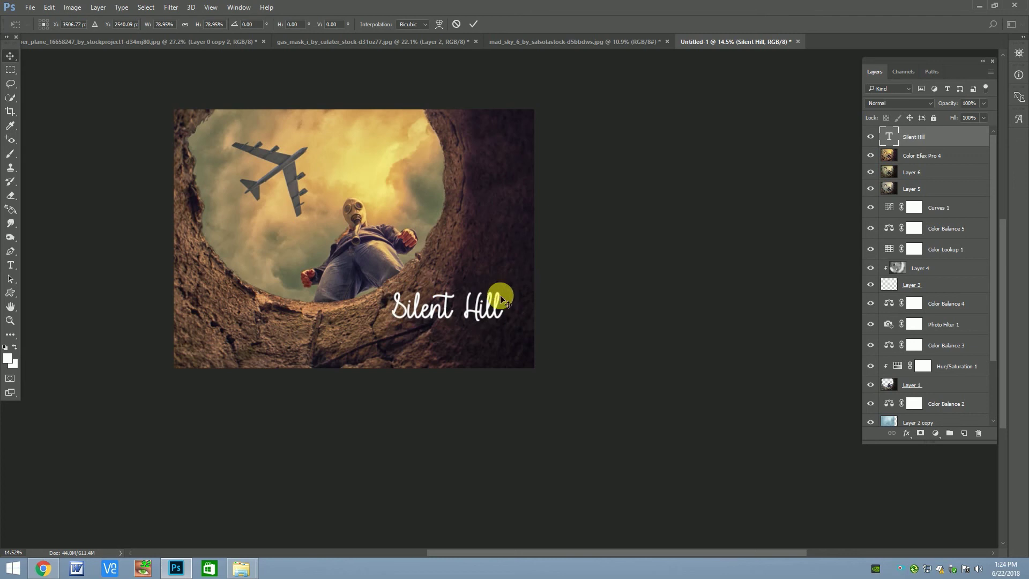
# Switch the title to a bold block-letter font.
pyautogui.doubleClick(895, 144)
pyautogui.click(124, 27)
pyautogui.press('Down')
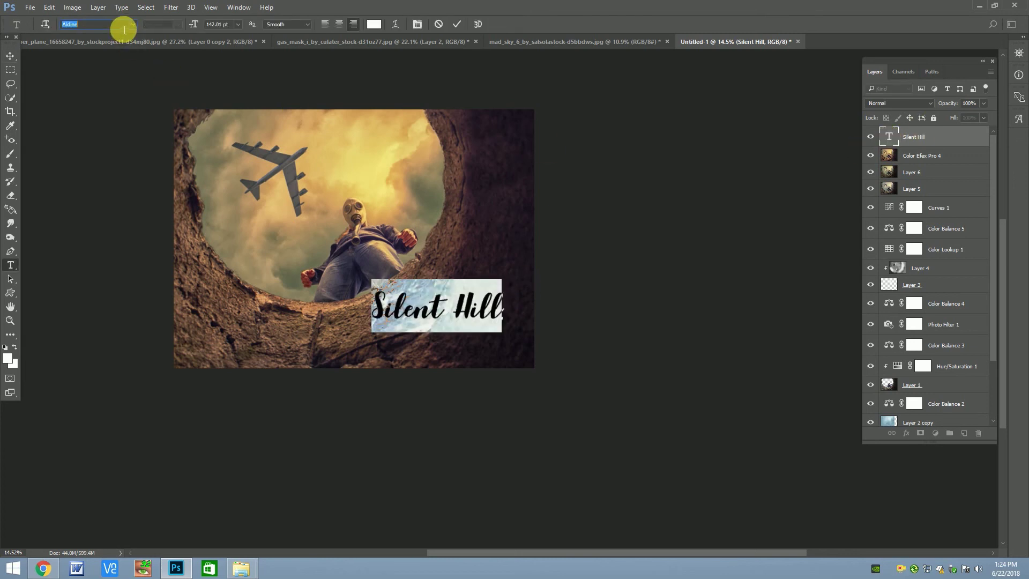
pyautogui.press('Down')
pyautogui.press('Down')
pyautogui.press('Down')
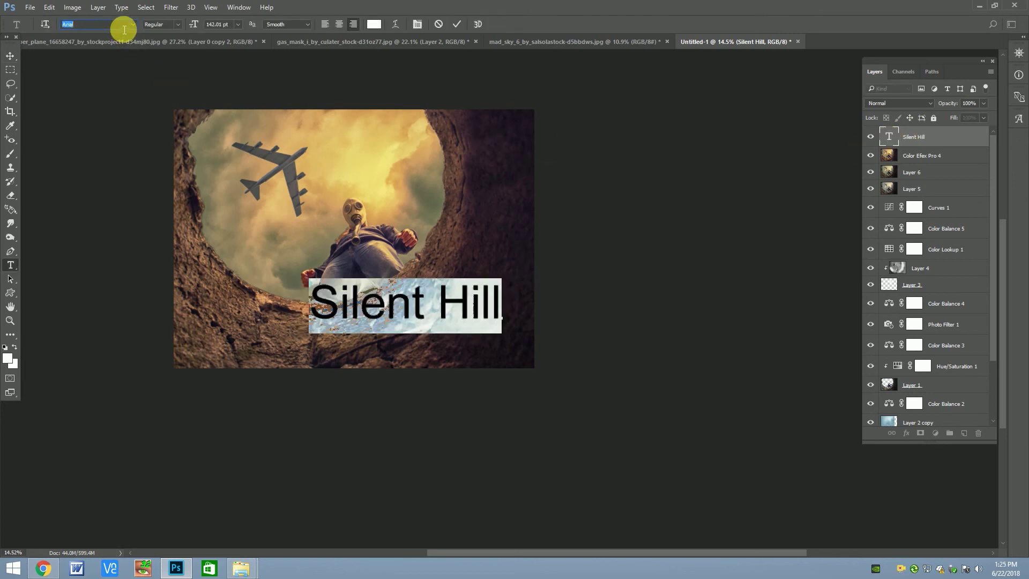
pyautogui.press('Down')
pyautogui.press('Down')
pyautogui.press('Down')
pyautogui.press('Down')
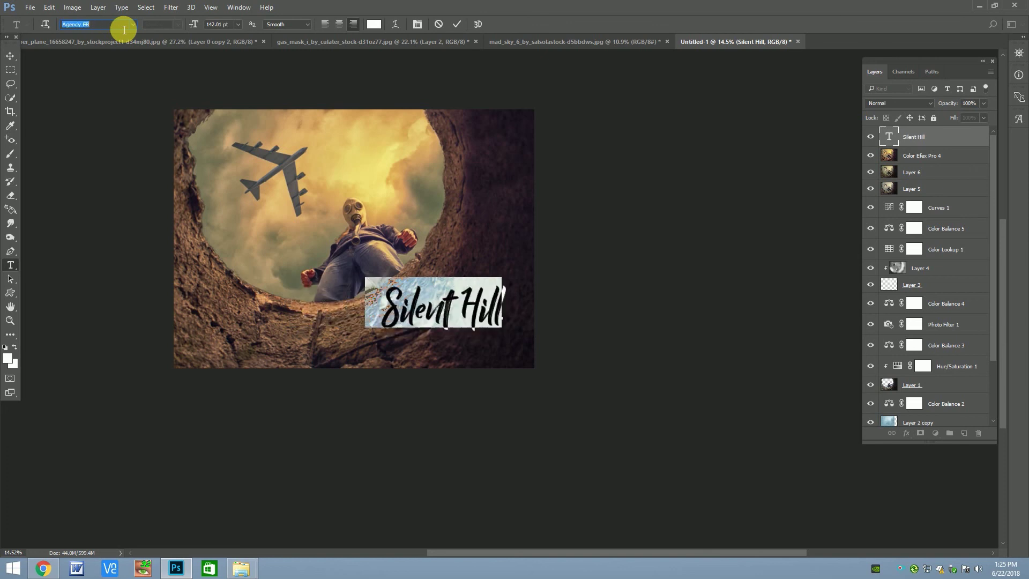
pyautogui.press('Down')
pyautogui.press('Down')
pyautogui.press('Down')
pyautogui.press('Down')
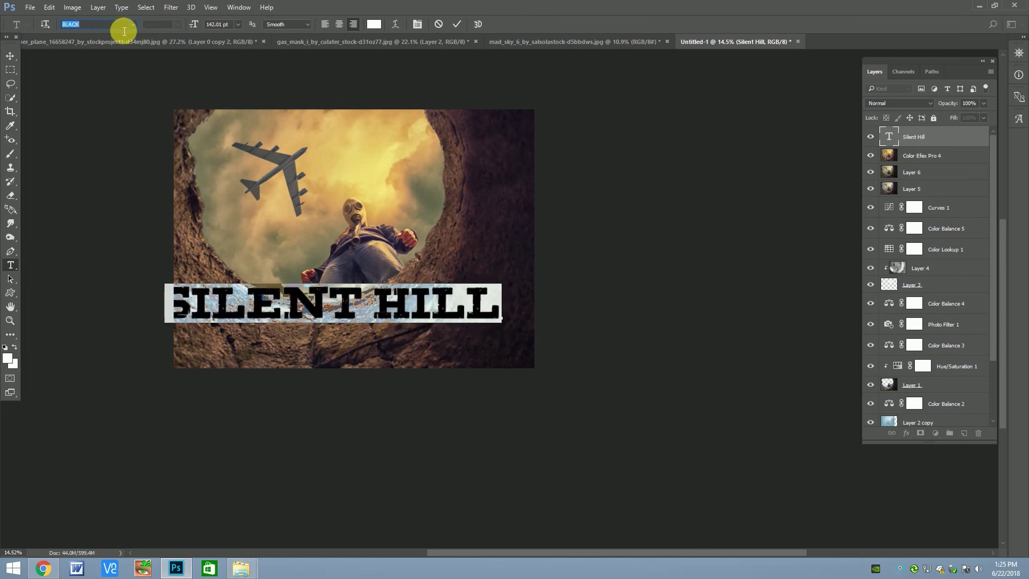
pyautogui.click(9, 55)
# Shrink the title to about 63% and move it right and down on the rock.
pyautogui.hotkey('ctrl', 't')
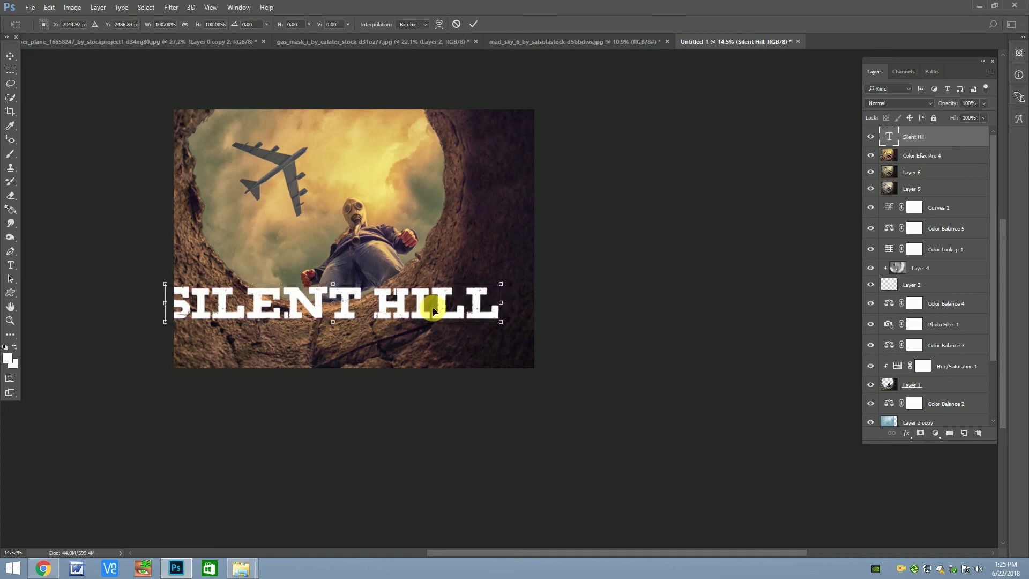
pyautogui.moveTo(429, 301)
pyautogui.mouseDown()
pyautogui.moveTo(475, 335)
pyautogui.moveTo(454, 328)
pyautogui.moveTo(481, 320)
pyautogui.mouseUp()
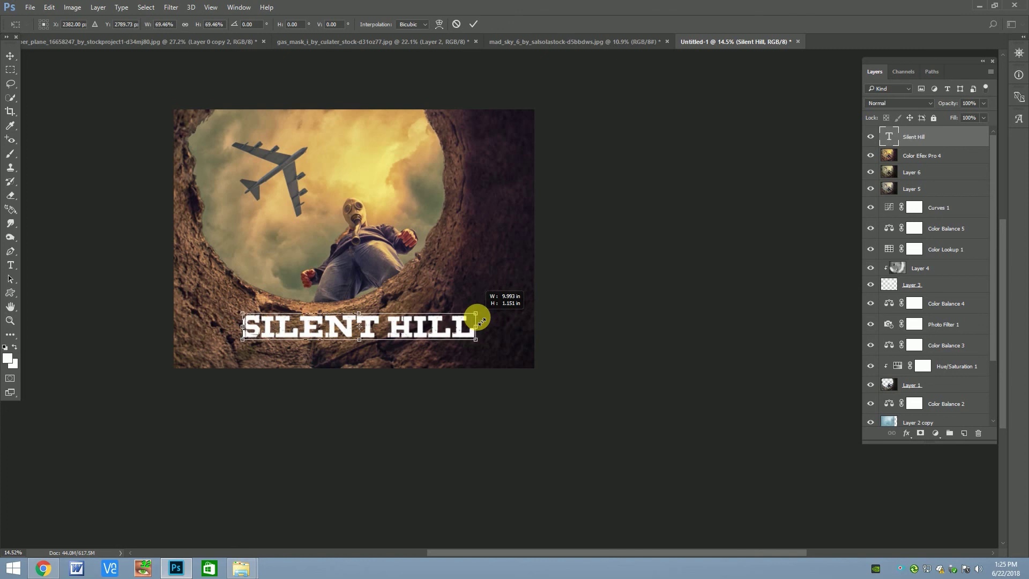
pyautogui.press('Escape')
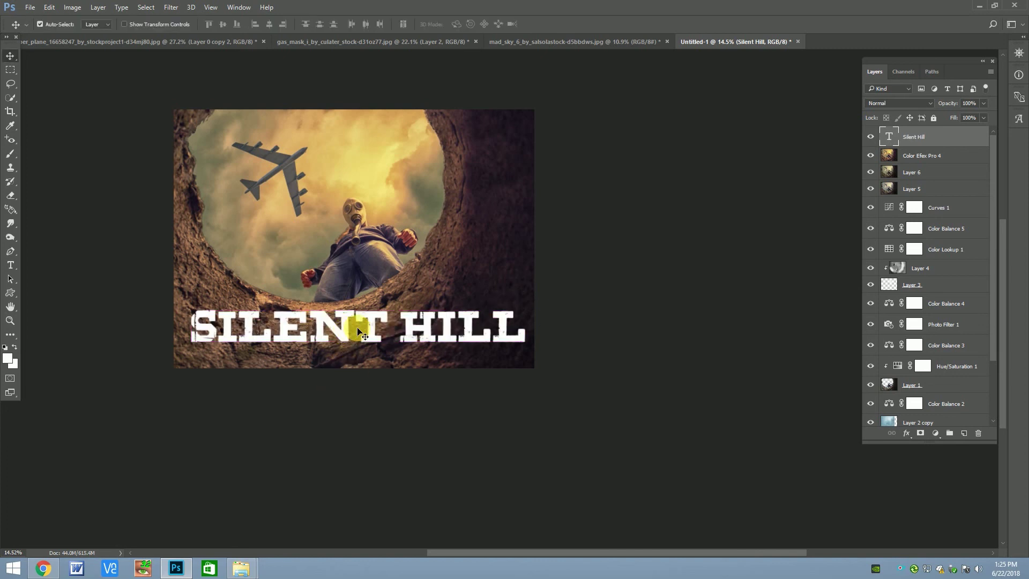
pyautogui.hotkey('ctrl', 't')
pyautogui.moveTo(524, 315); pyautogui.dragTo(478, 334)
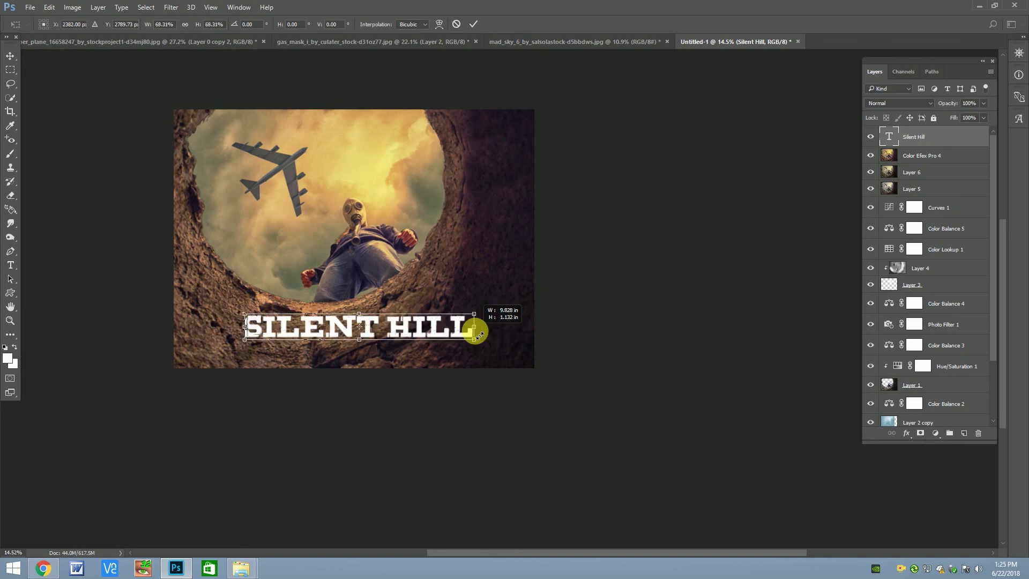
pyautogui.hotkey('ctrl', 'z')
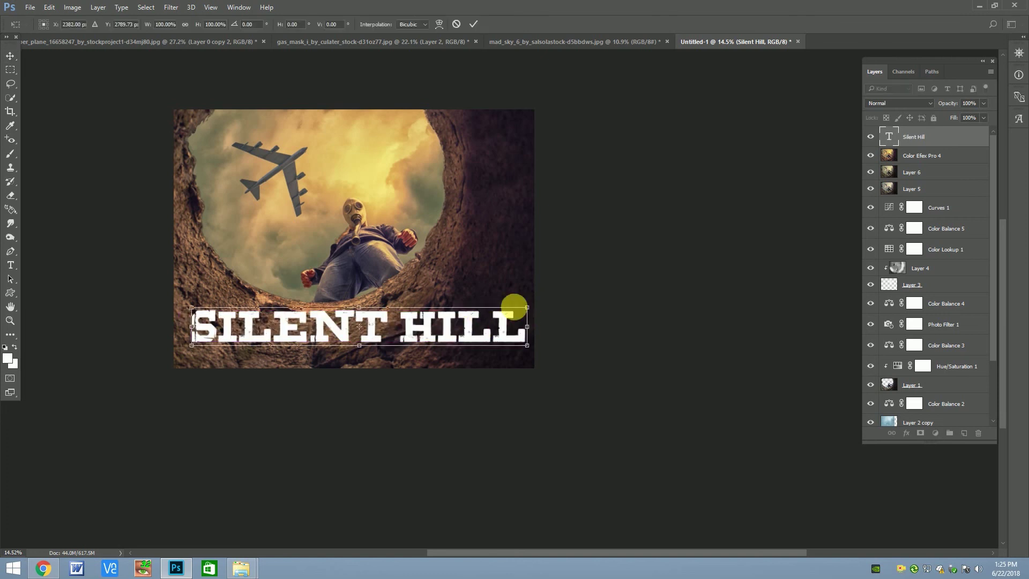
pyautogui.moveTo(494, 328); pyautogui.dragTo(473, 333)
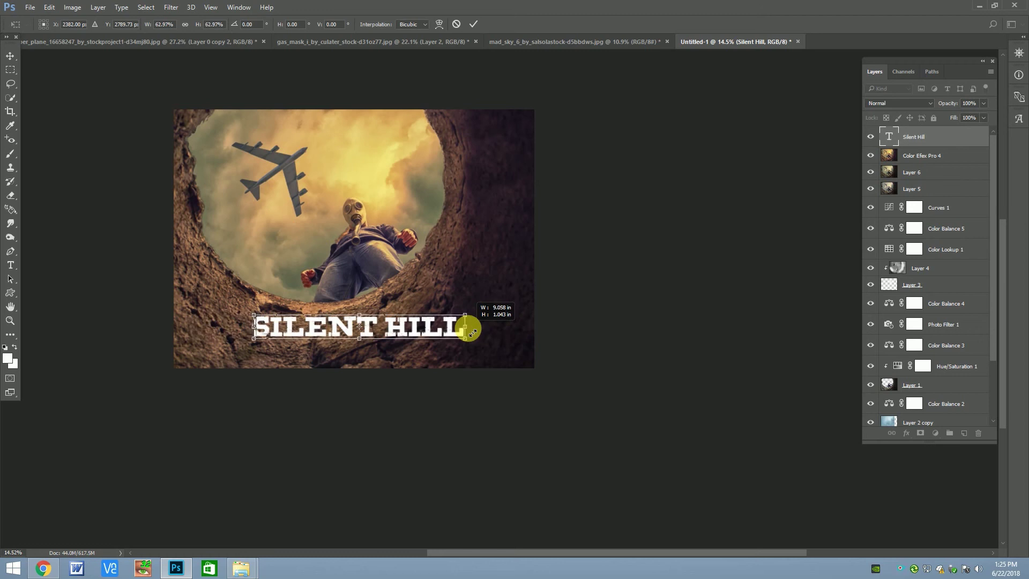
pyautogui.press('Return')
pyautogui.moveTo(395, 329)
pyautogui.mouseDown()
pyautogui.moveTo(459, 349)
pyautogui.moveTo(331, 339)
pyautogui.moveTo(459, 320)
pyautogui.mouseUp()
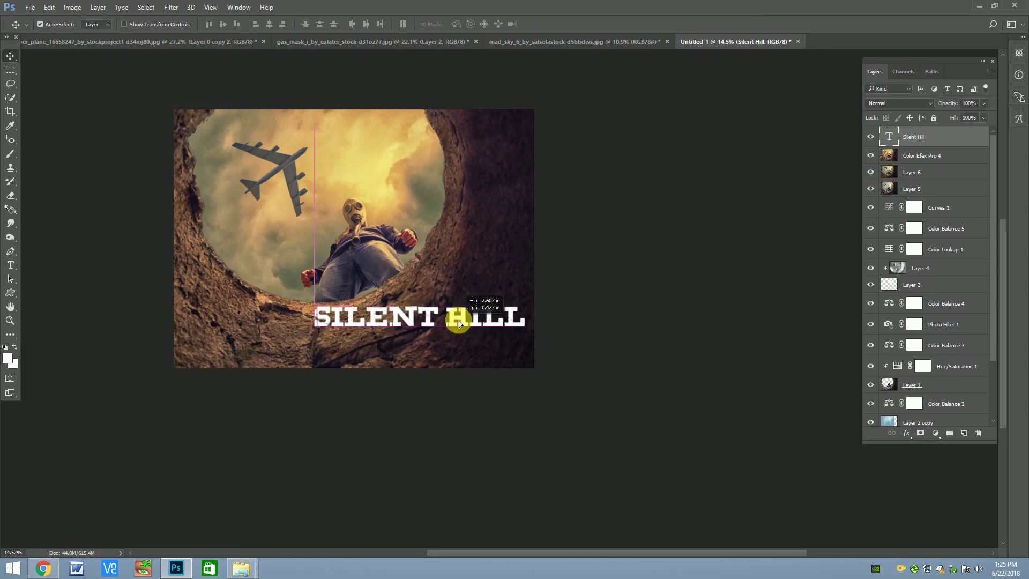
# Split the title into two lines, SILENT over HILL, and nudge it into place.
pyautogui.doubleClick(889, 136)
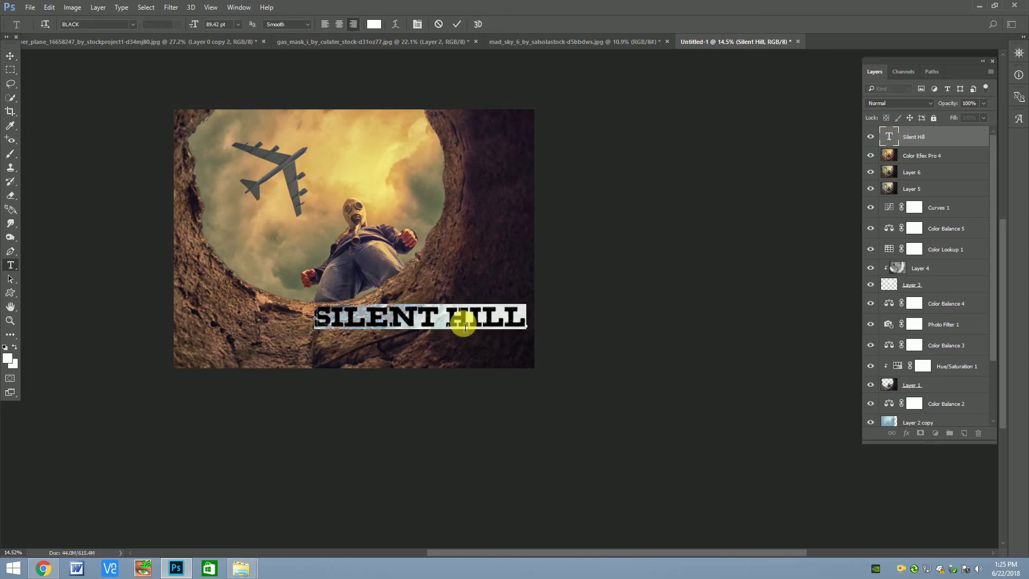
pyautogui.click(456, 318)
pyautogui.press('Return')
pyautogui.click(10, 55)
pyautogui.moveTo(499, 333)
pyautogui.mouseDown()
pyautogui.moveTo(440, 288)
pyautogui.moveTo(481, 301)
pyautogui.moveTo(512, 283)
pyautogui.mouseUp()
pyautogui.hotkey('ctrl', 't')
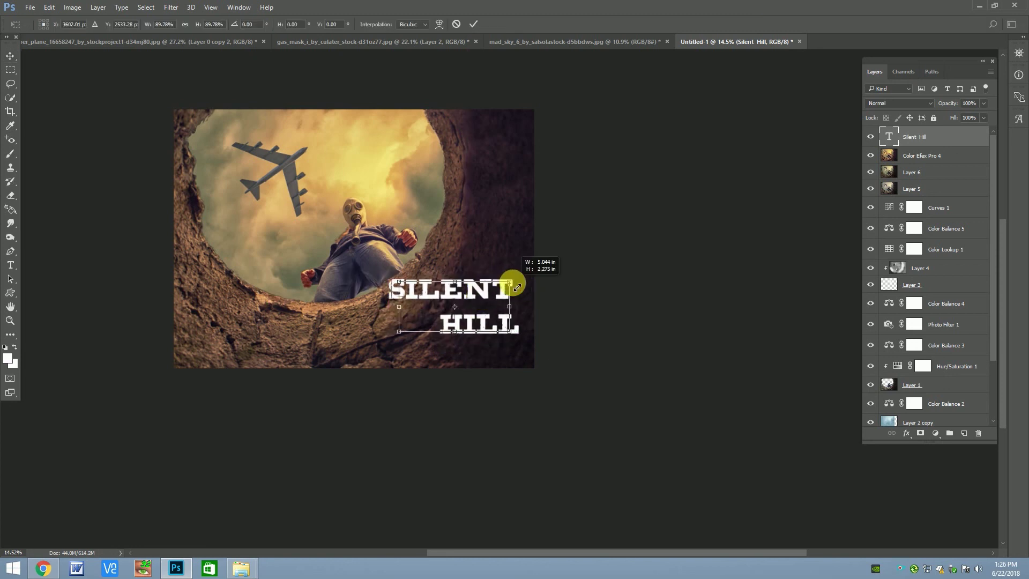
pyautogui.press('Return')
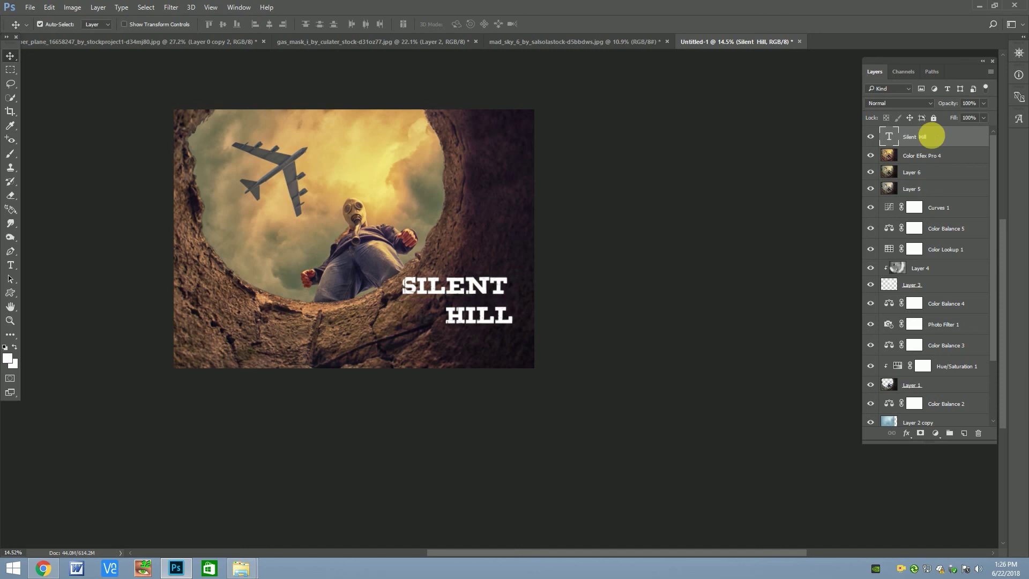
# Recolour the title text yellow.
pyautogui.doubleClick(889, 136)
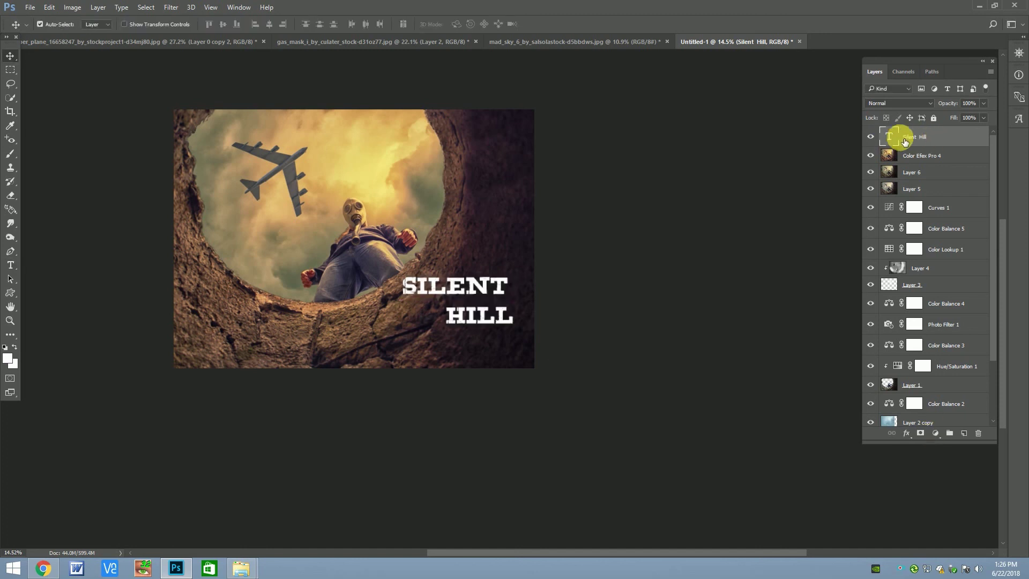
pyautogui.click(8, 358)
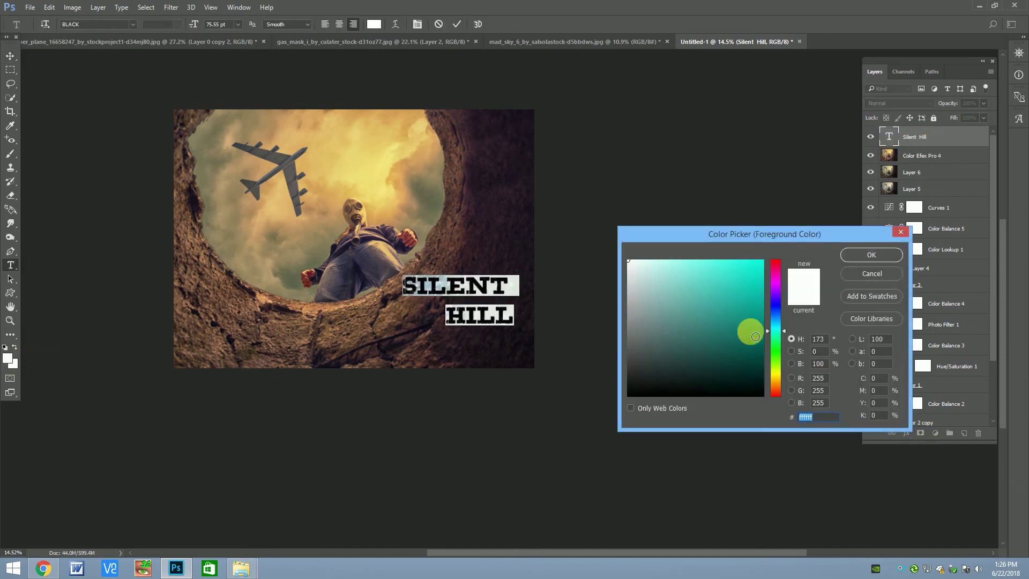
pyautogui.moveTo(776, 331); pyautogui.dragTo(766, 370)
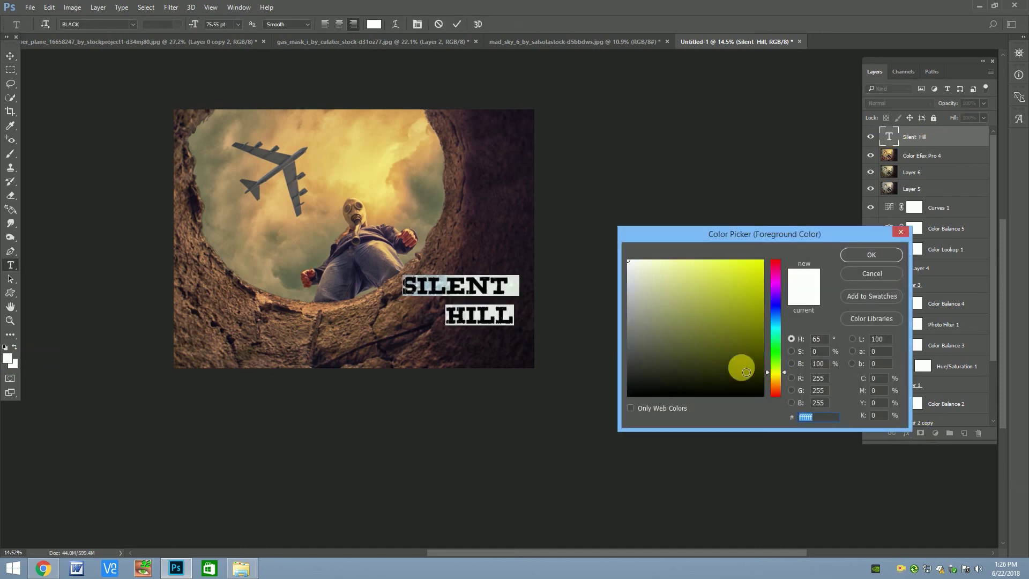
pyautogui.click(872, 254)
pyautogui.click(10, 56)
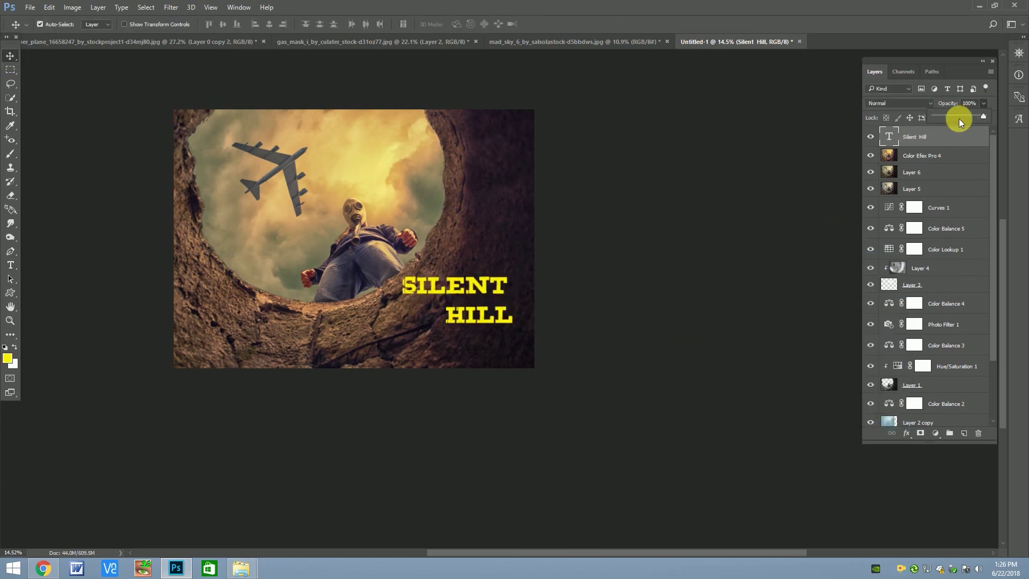
# Lower the title layer's opacity to 50%.
pyautogui.click(968, 103)
pyautogui.write('5')
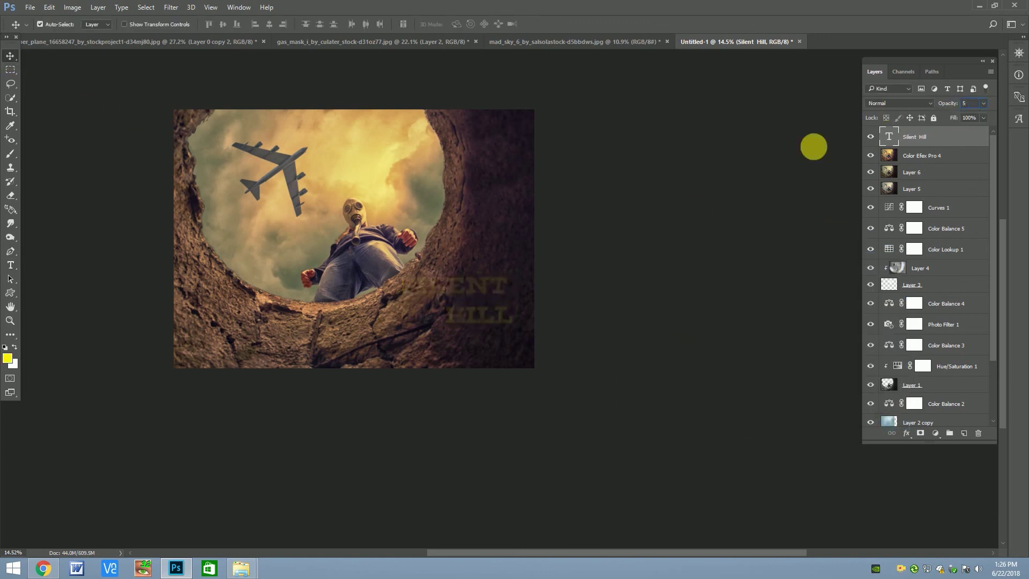
pyautogui.write('0')
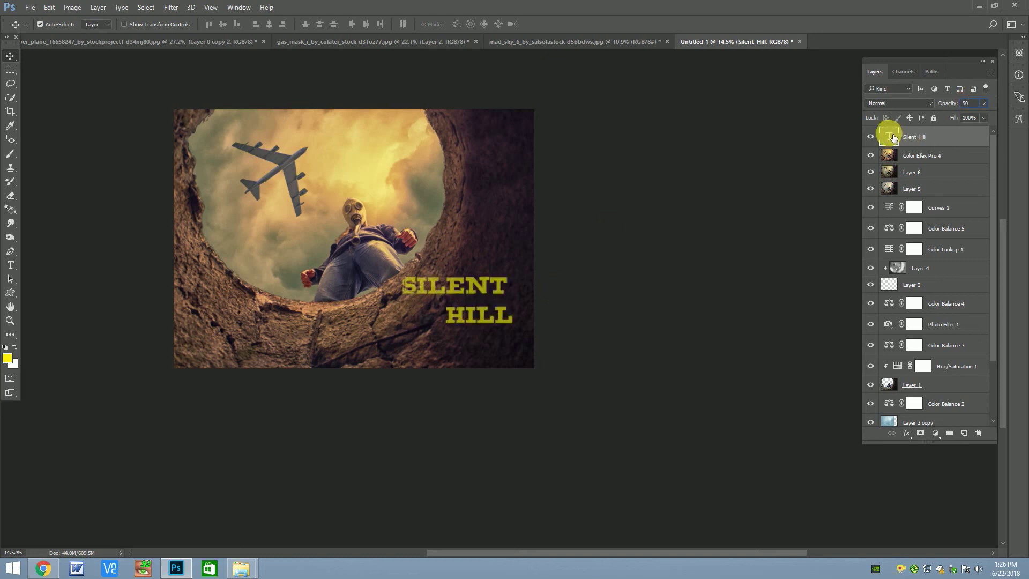
pyautogui.doubleClick(894, 138)
pyautogui.click(896, 140)
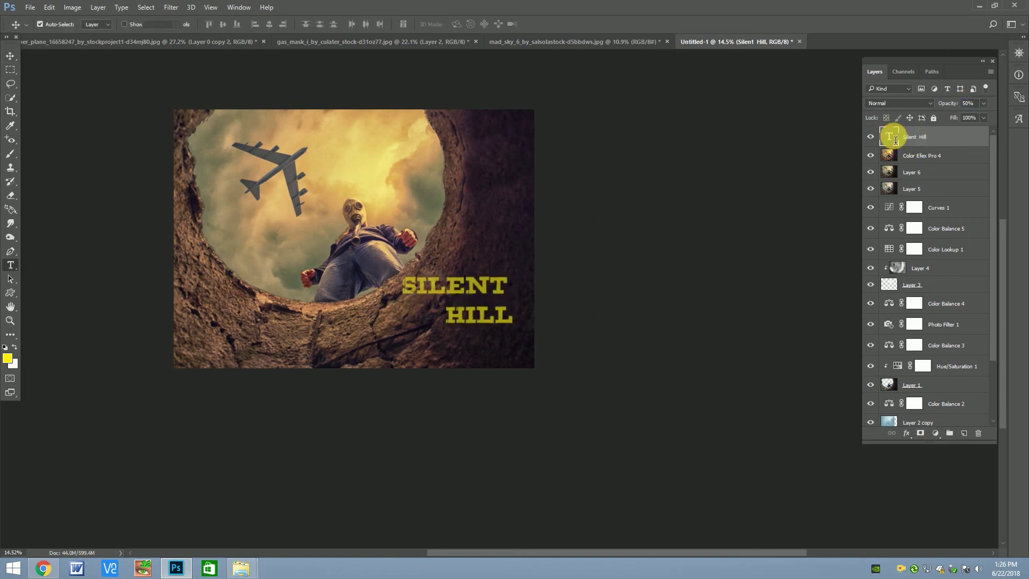
pyautogui.rightClick(926, 131)
pyautogui.click(536, 261)
# Turn off Inner Shadow and add a Blue, Red, Yellow gradient overlay to the title.
pyautogui.press('v')
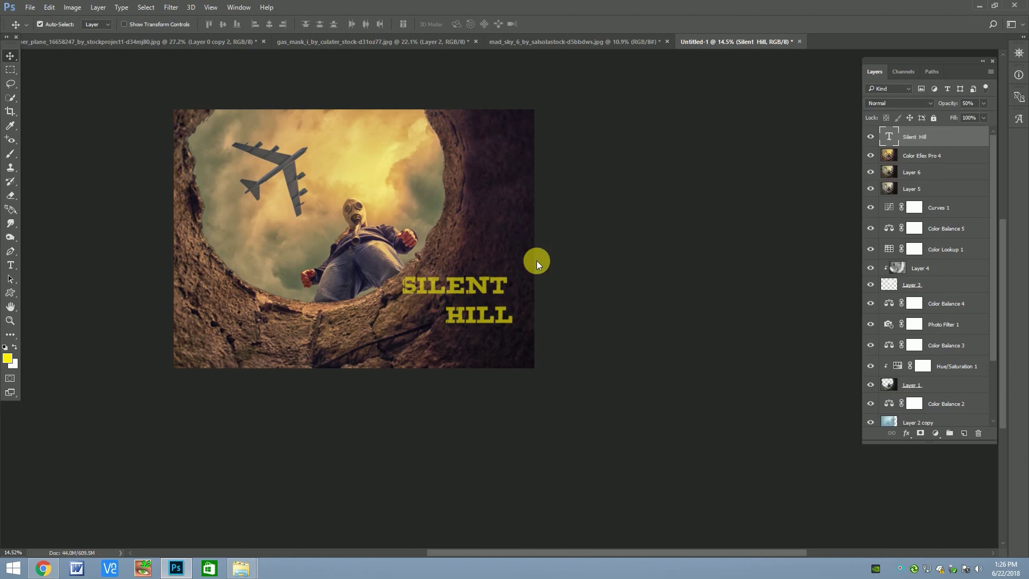
pyautogui.click(595, 238)
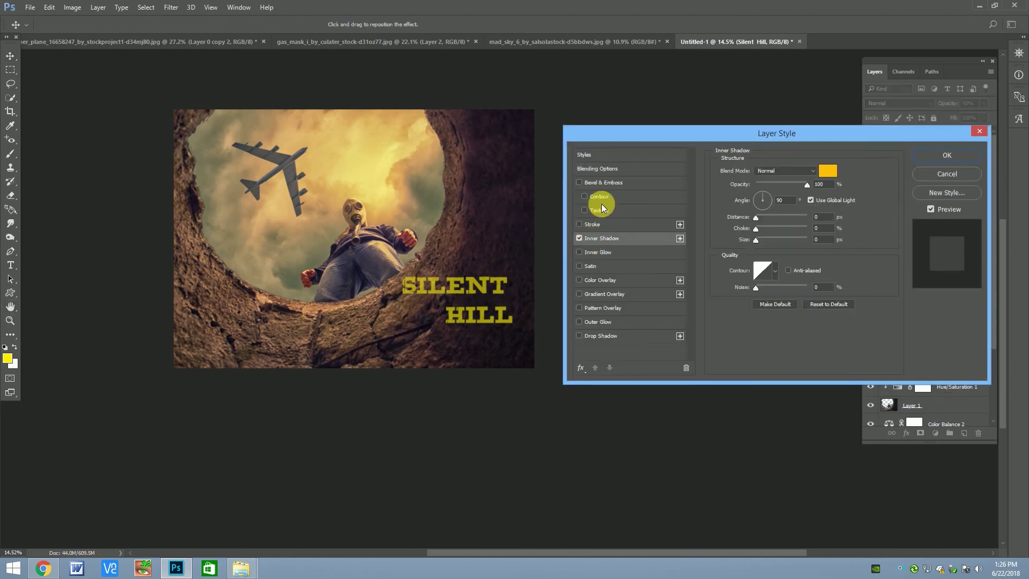
pyautogui.click(581, 237)
pyautogui.click(588, 295)
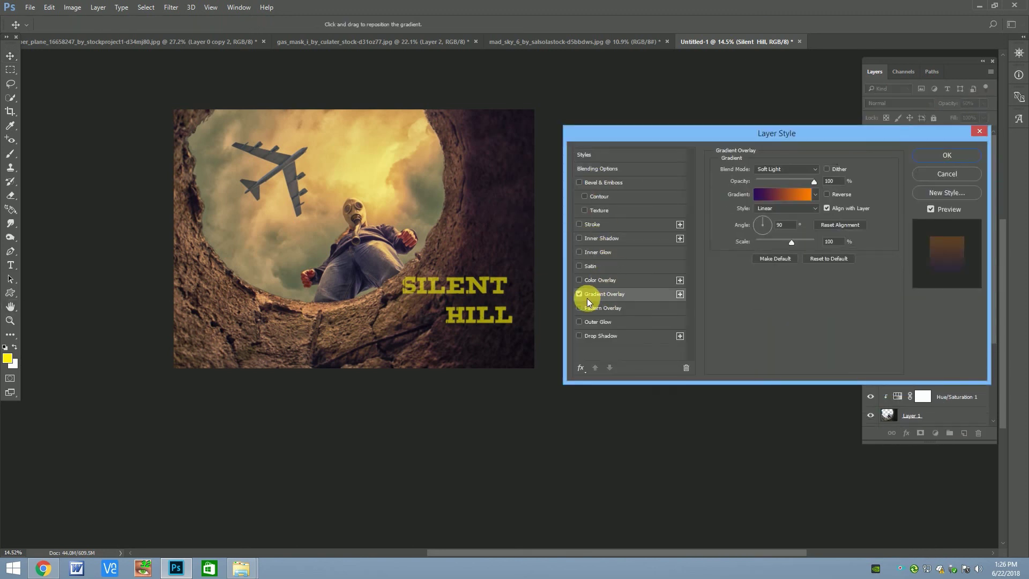
pyautogui.click(763, 196)
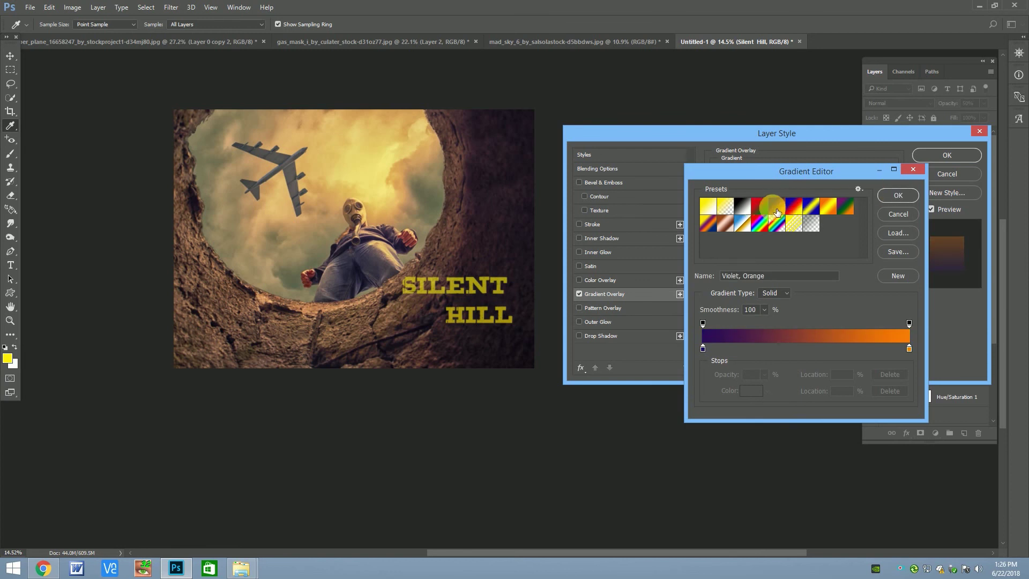
pyautogui.click(794, 205)
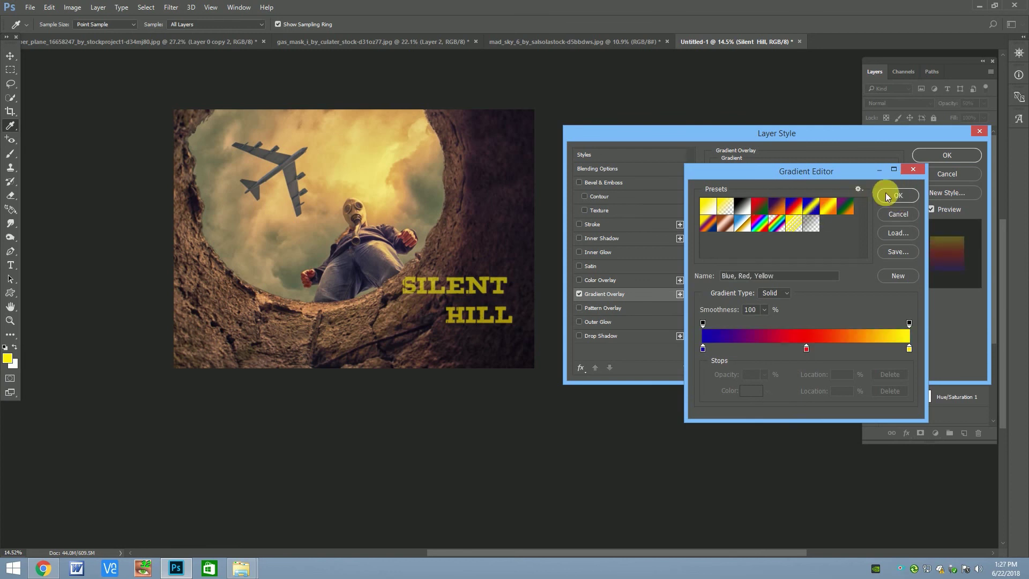
pyautogui.click(899, 195)
# Set the gradient overlay blend mode to Saturation and apply the layer style.
pyautogui.click(781, 169)
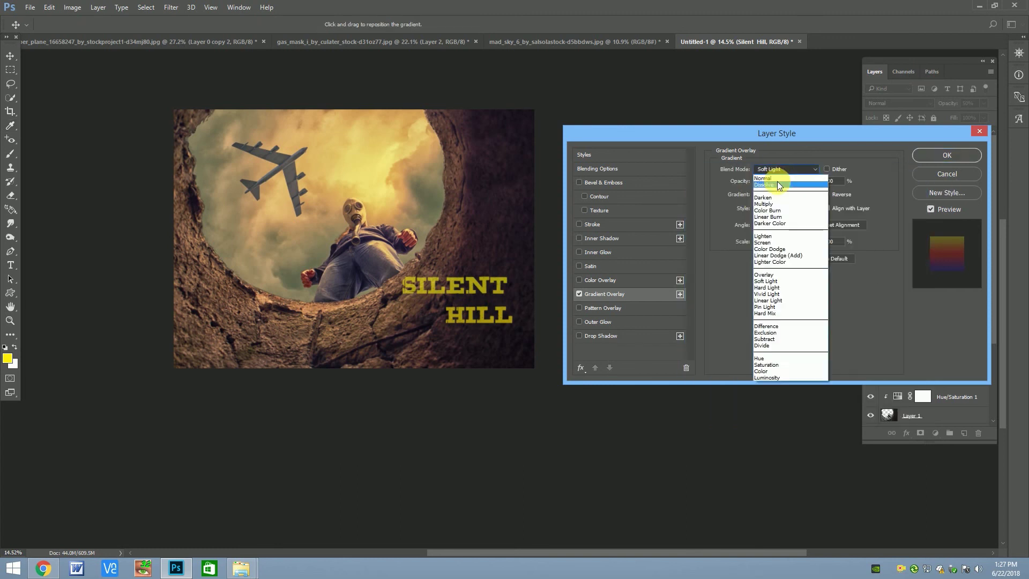
pyautogui.click(780, 179)
pyautogui.press('Down')
pyautogui.press('Down')
pyautogui.press('Down')
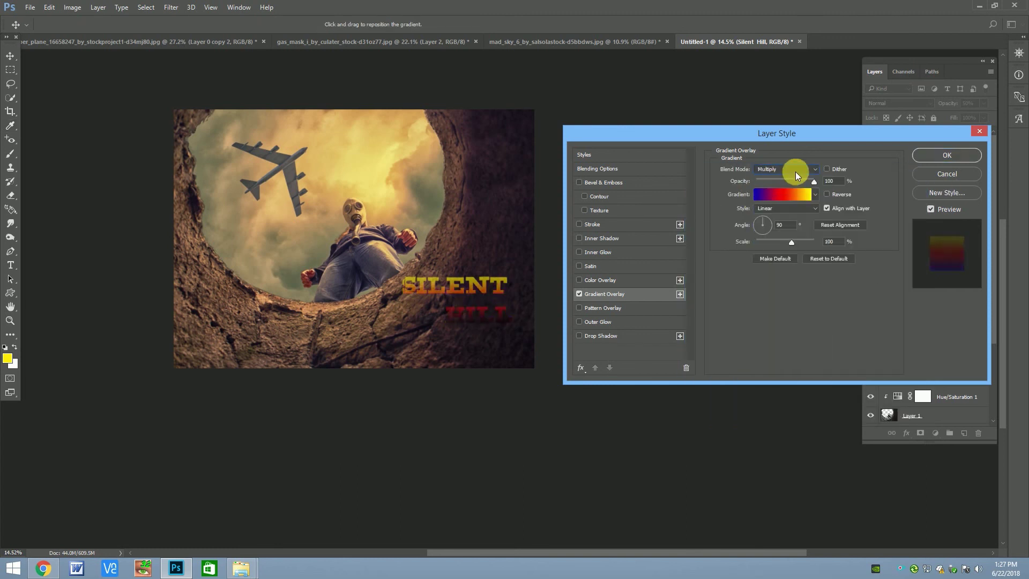
pyautogui.press('Down')
pyautogui.press('Down')
pyautogui.press('Down')
pyautogui.press('Down')
pyautogui.press('Down')
pyautogui.press('Down')
pyautogui.press('Down')
pyautogui.press('Down')
pyautogui.press('Down')
pyautogui.press('Down')
pyautogui.press('Down')
pyautogui.press('Down')
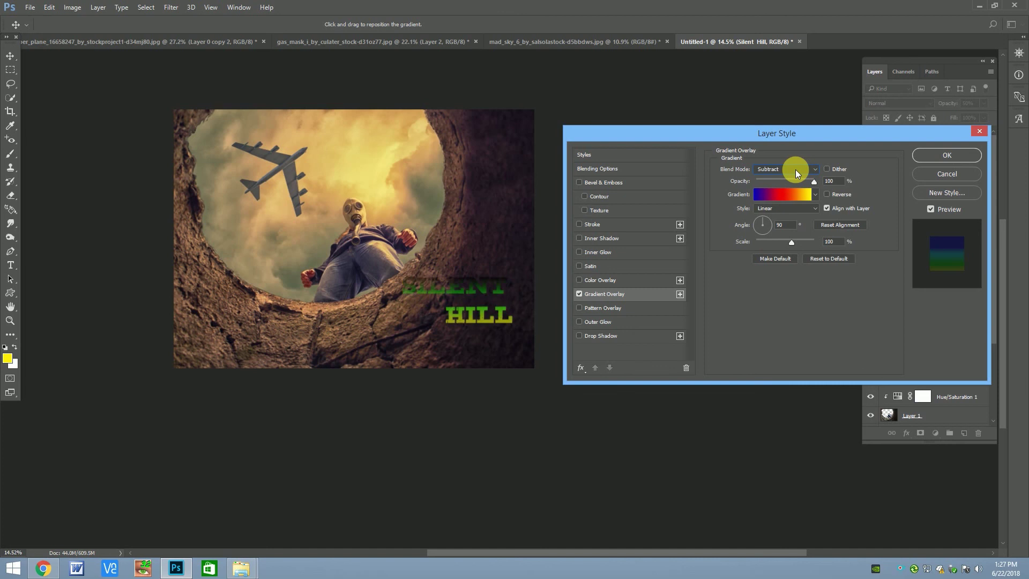
pyautogui.press('Down')
pyautogui.press('Down')
pyautogui.press('Down')
pyautogui.press('Down')
pyautogui.press('Down')
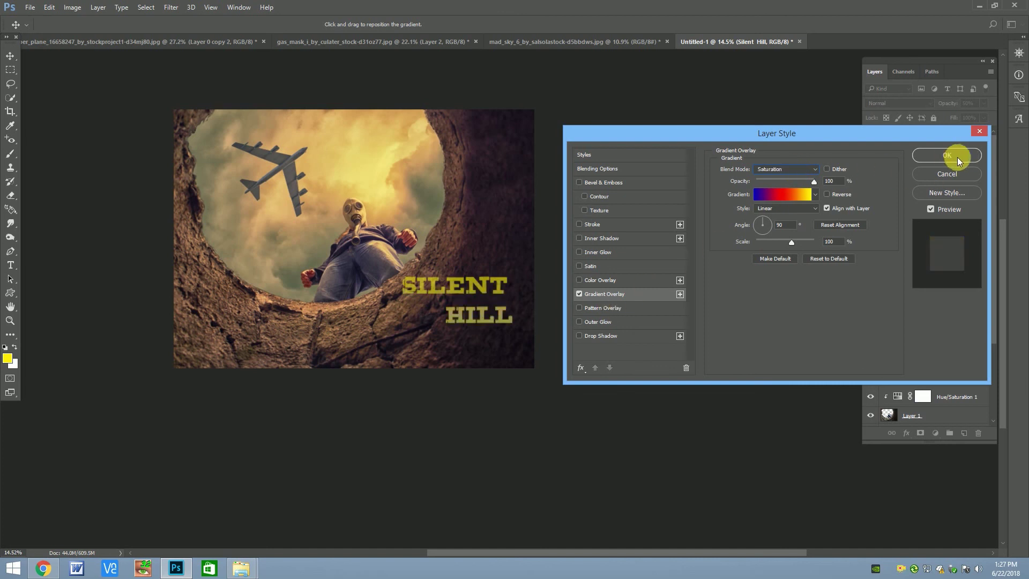
pyautogui.click(779, 169)
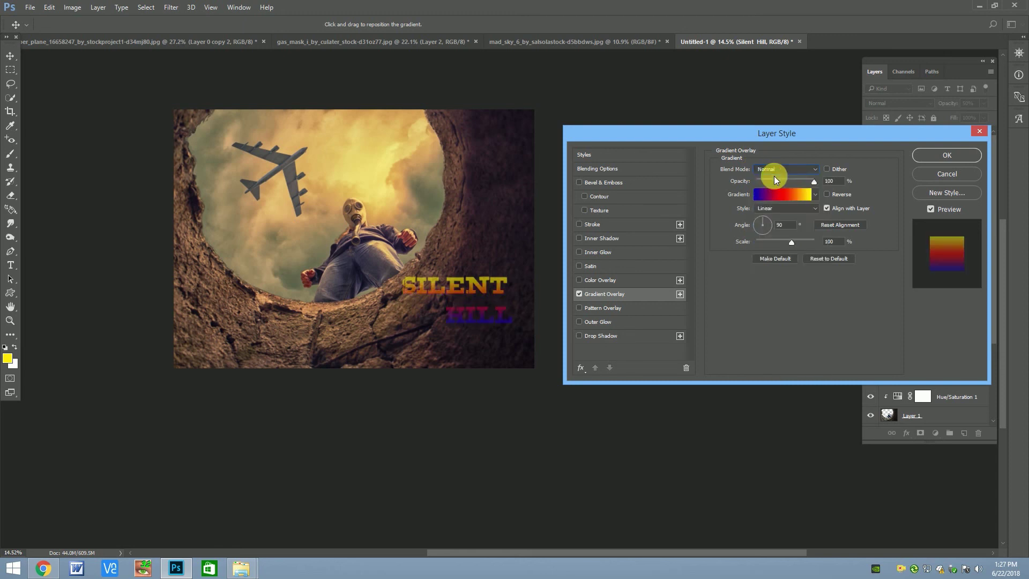
pyautogui.click(775, 171)
pyautogui.click(767, 364)
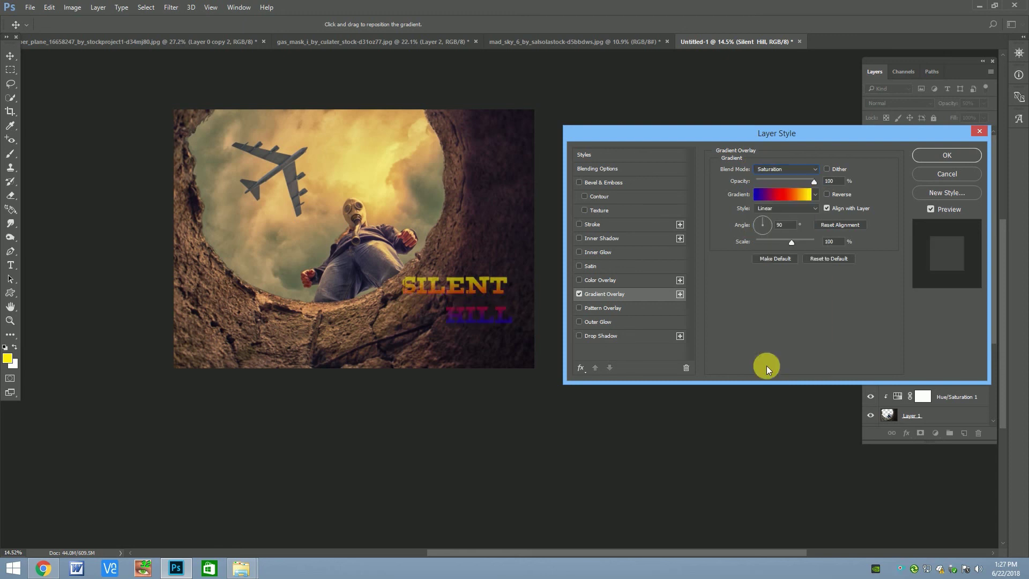
pyautogui.click(951, 149)
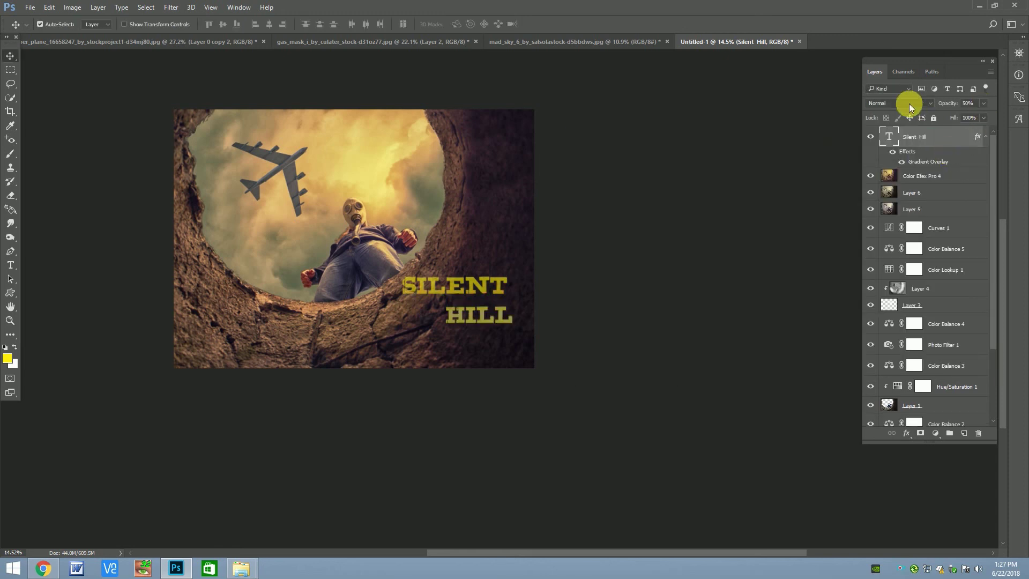
# Try Soft Light blending on the title layer at 100% opacity.
pyautogui.click(906, 103)
pyautogui.click(901, 212)
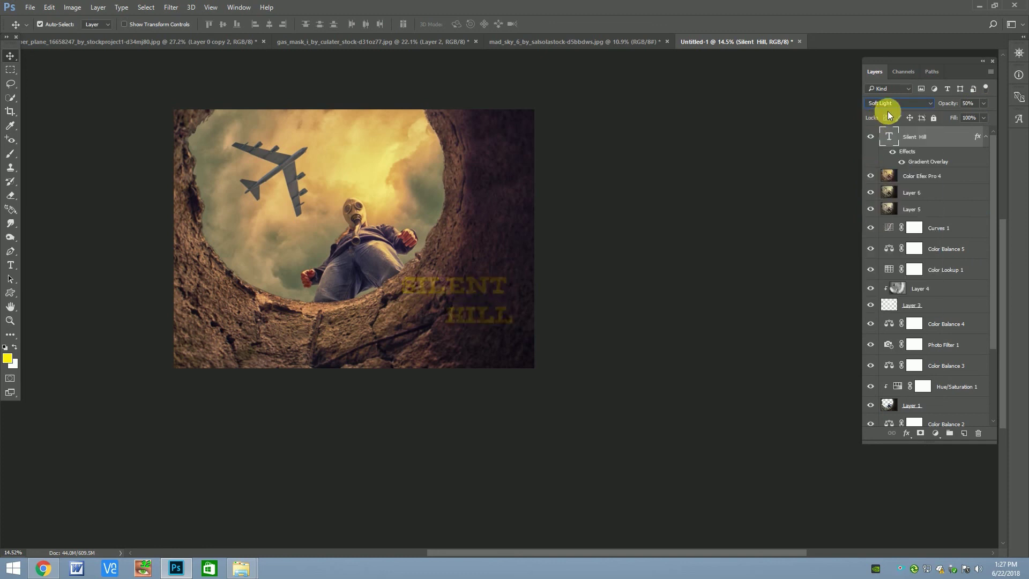
pyautogui.moveTo(983, 103); pyautogui.dragTo(1004, 130)
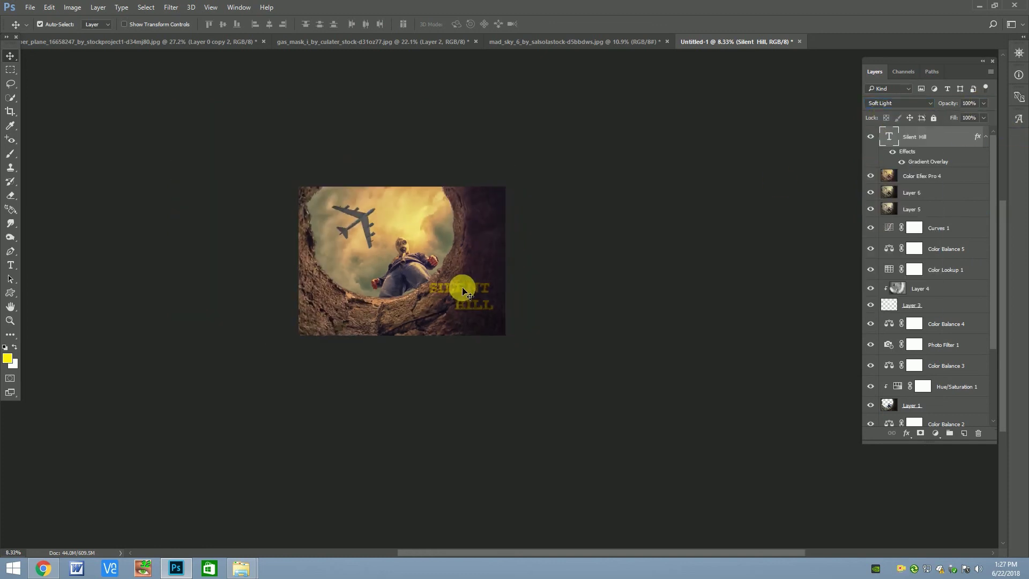
pyautogui.scroll(3, 472, 285)
pyautogui.scroll(-2, 471, 286)
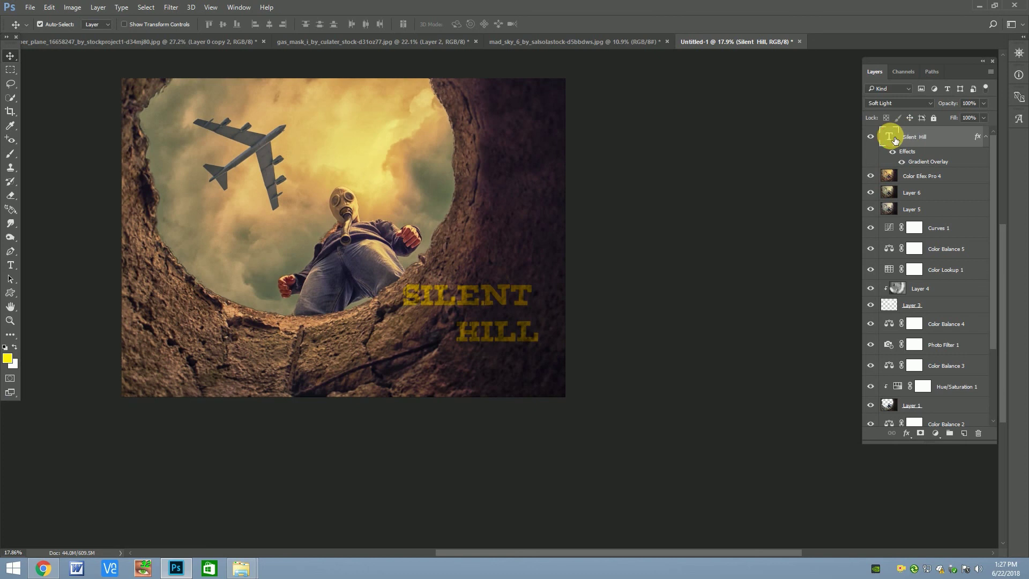
# Turn the title text white by swapping the foreground and background colours.
pyautogui.doubleClick(889, 136)
pyautogui.click(374, 24)
pyautogui.write('ffffff')
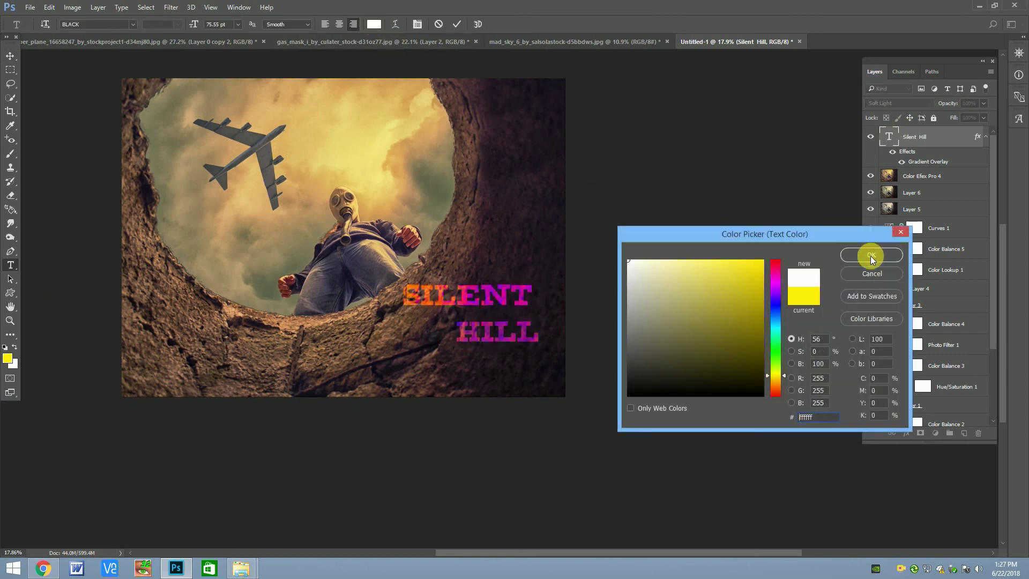
pyautogui.click(872, 255)
pyautogui.click(10, 55)
pyautogui.scroll(-2, 444, 260)
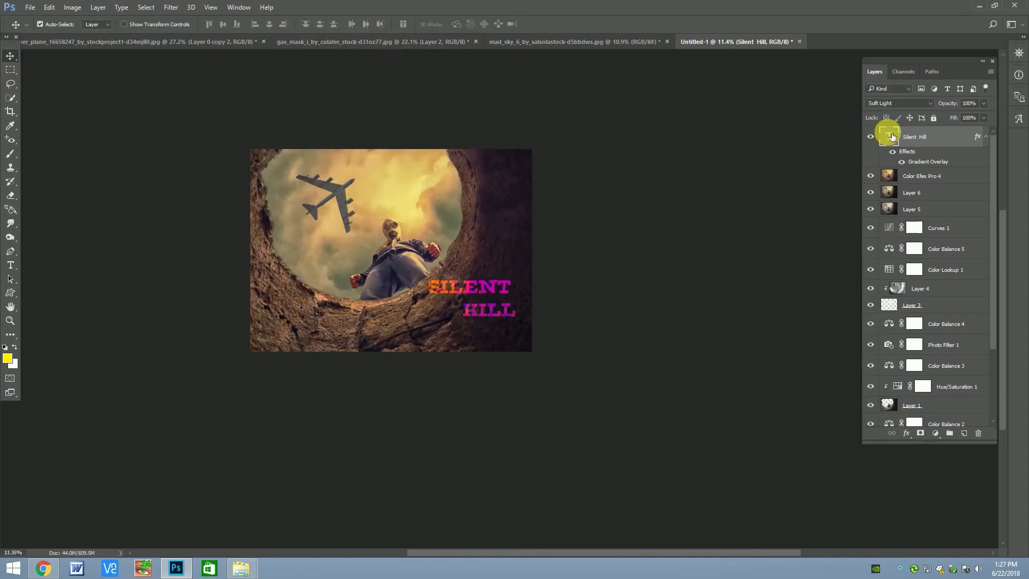
pyautogui.scroll(2, 471, 285)
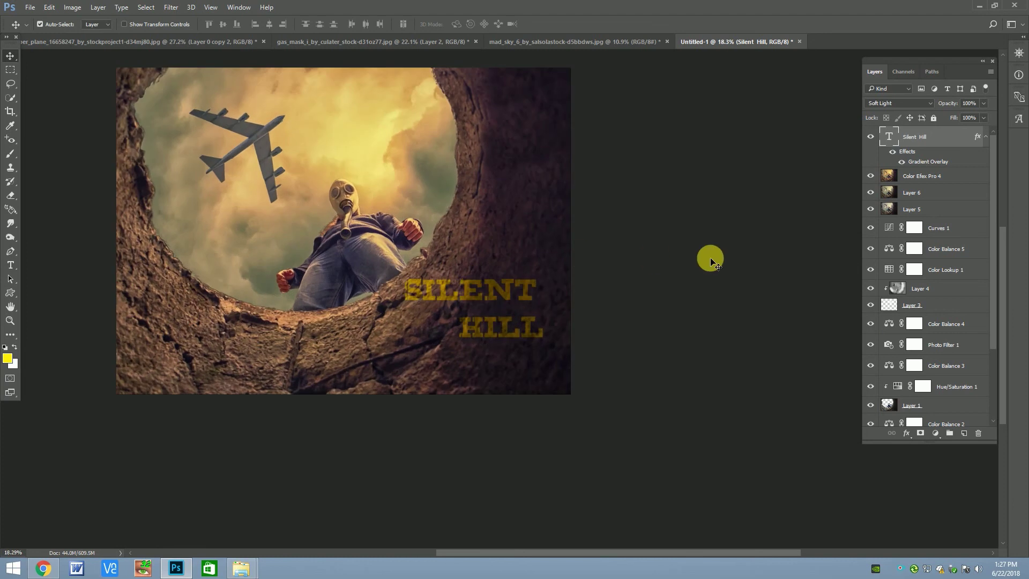
pyautogui.doubleClick(897, 142)
pyautogui.click(14, 347)
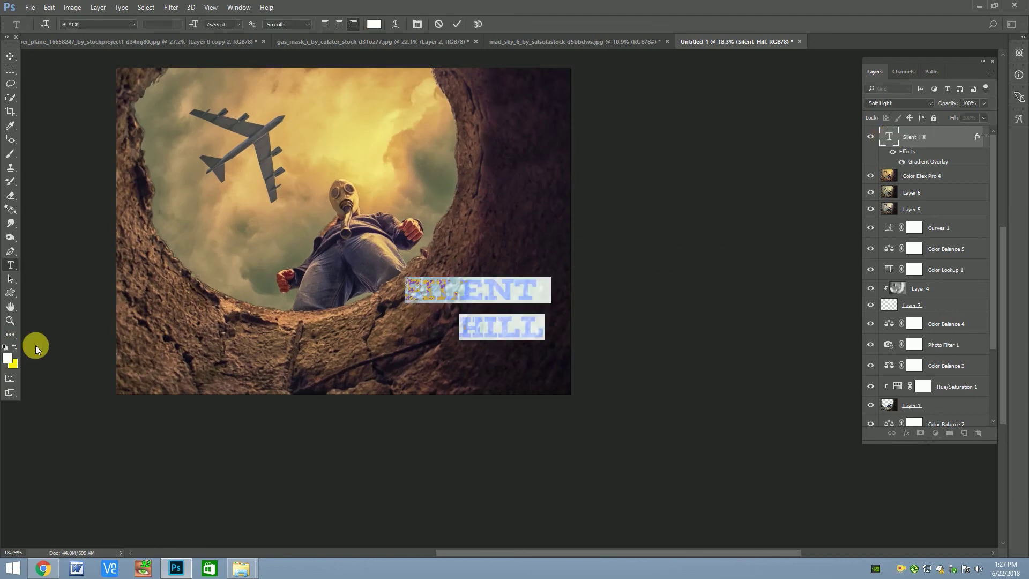
pyautogui.hotkey('ctrl', 'h')
pyautogui.hotkey('ctrl', 'Return')
pyautogui.scroll(-1, 122, 124)
# Return the title layer to Normal blending, undoing a trial opacity change.
pyautogui.click(911, 103)
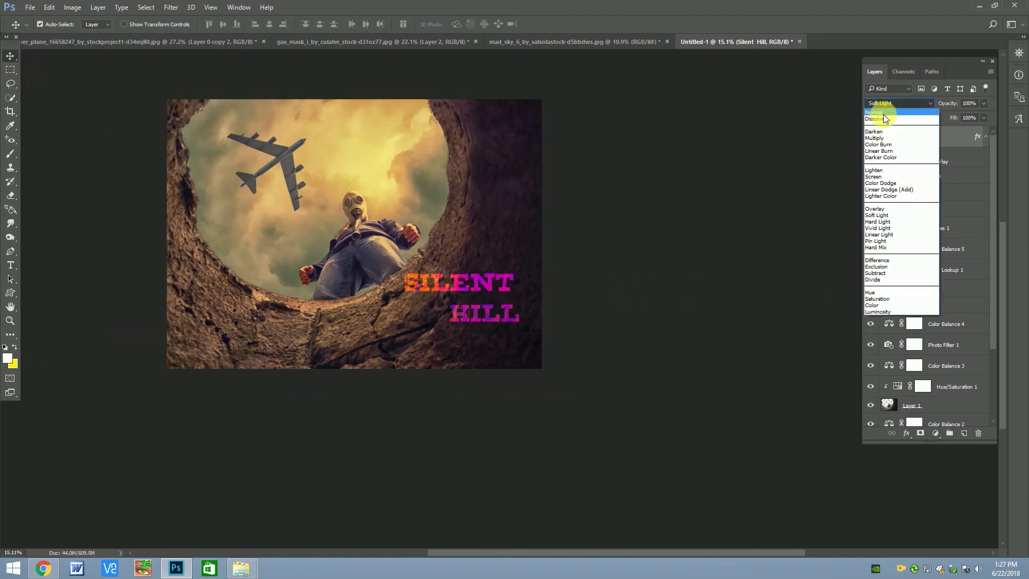
pyautogui.click(883, 112)
pyautogui.moveTo(984, 103)
pyautogui.mouseDown()
pyautogui.moveTo(947, 118)
pyautogui.moveTo(1003, 120)
pyautogui.mouseUp()
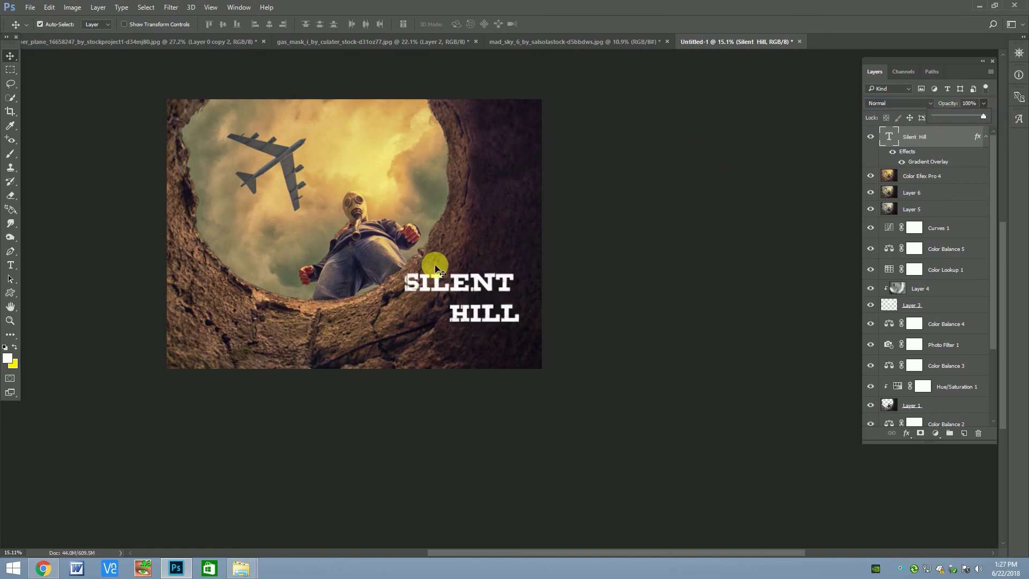
pyautogui.hotkey('ctrl', 'alt', 'z')
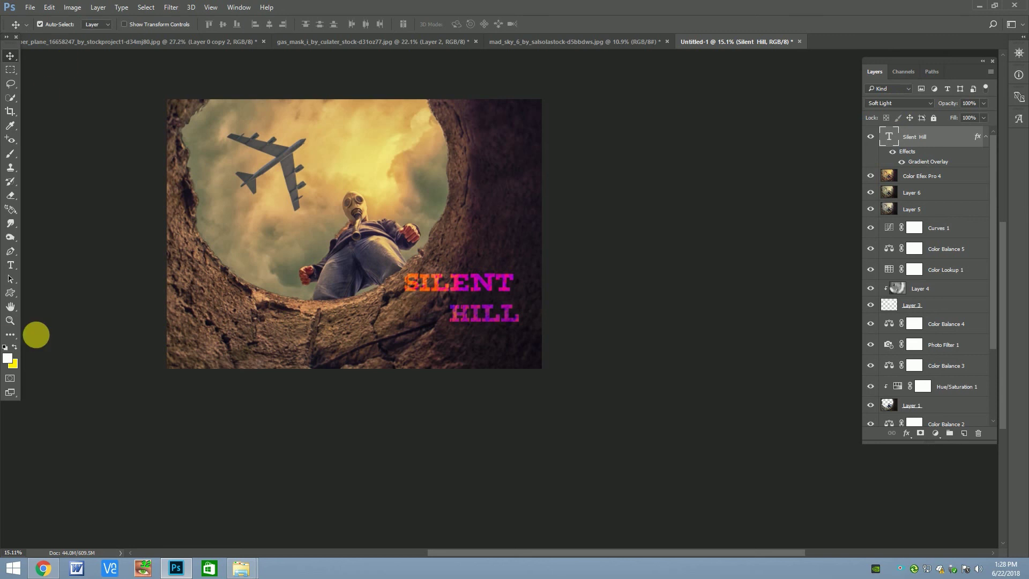
pyautogui.click(887, 103)
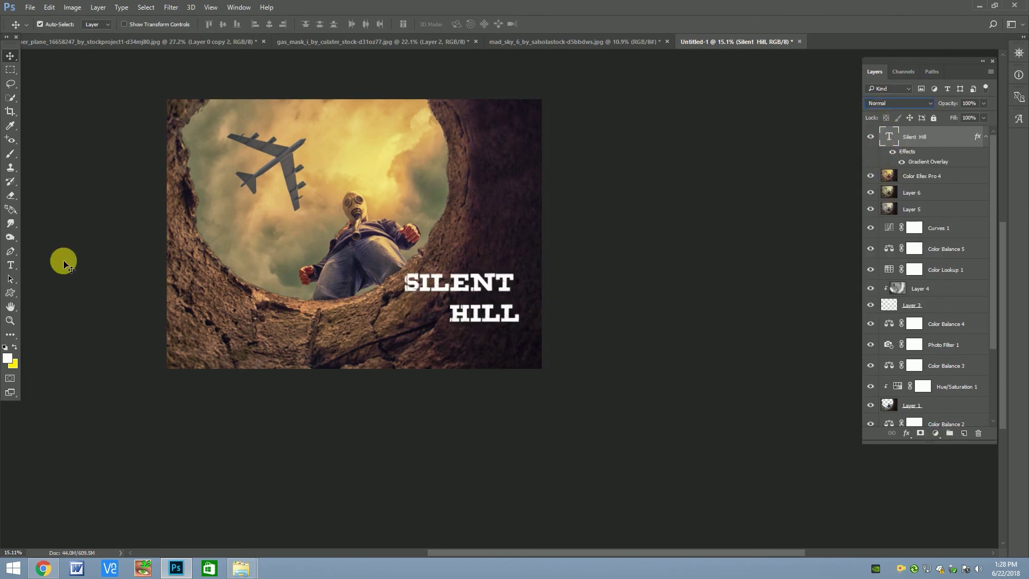
# Set the title layer's opacity to 50%.
pyautogui.doubleClick(889, 136)
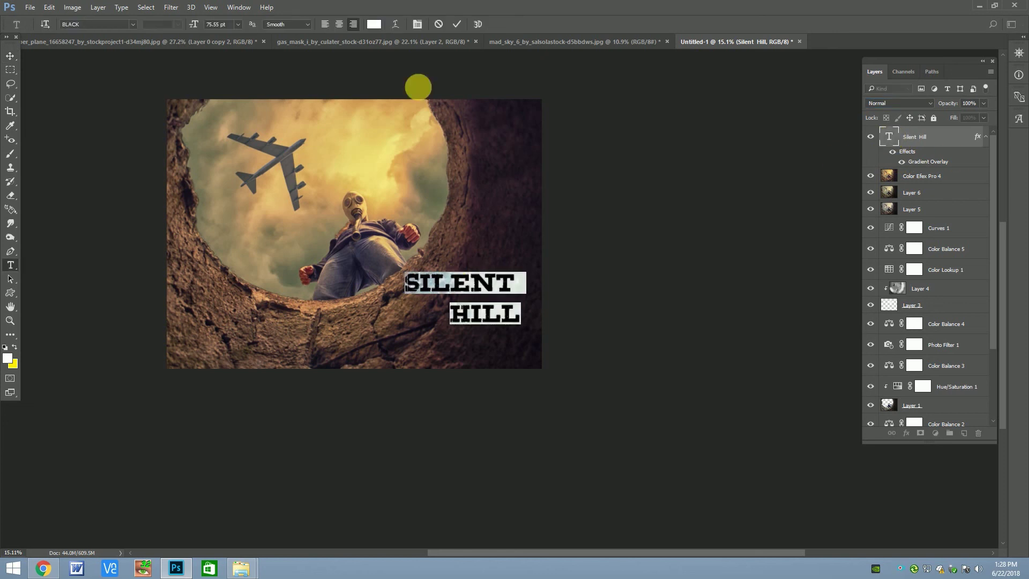
pyautogui.click(374, 24)
pyautogui.click(900, 234)
pyautogui.click(10, 56)
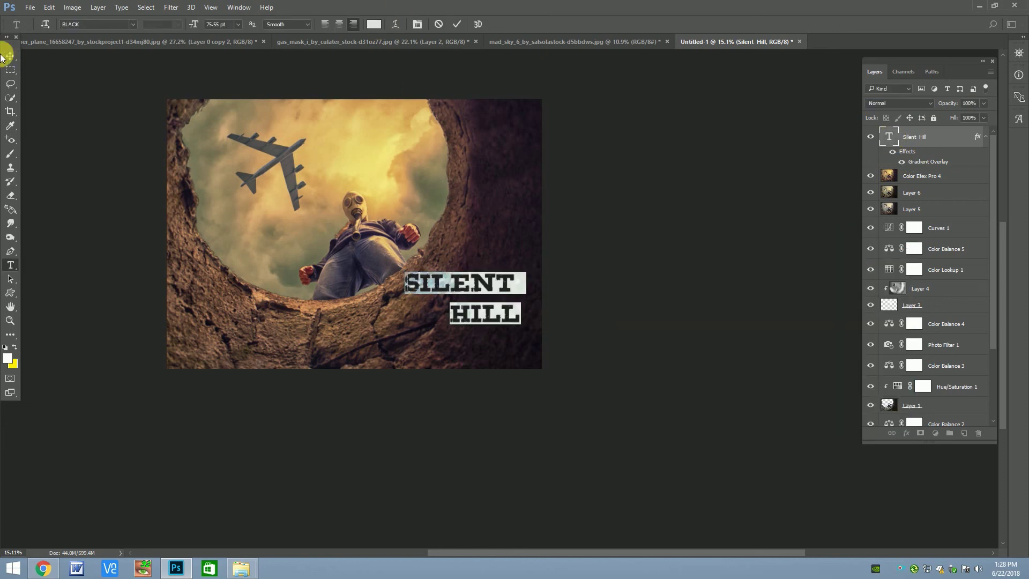
pyautogui.scroll(1, 375, 236)
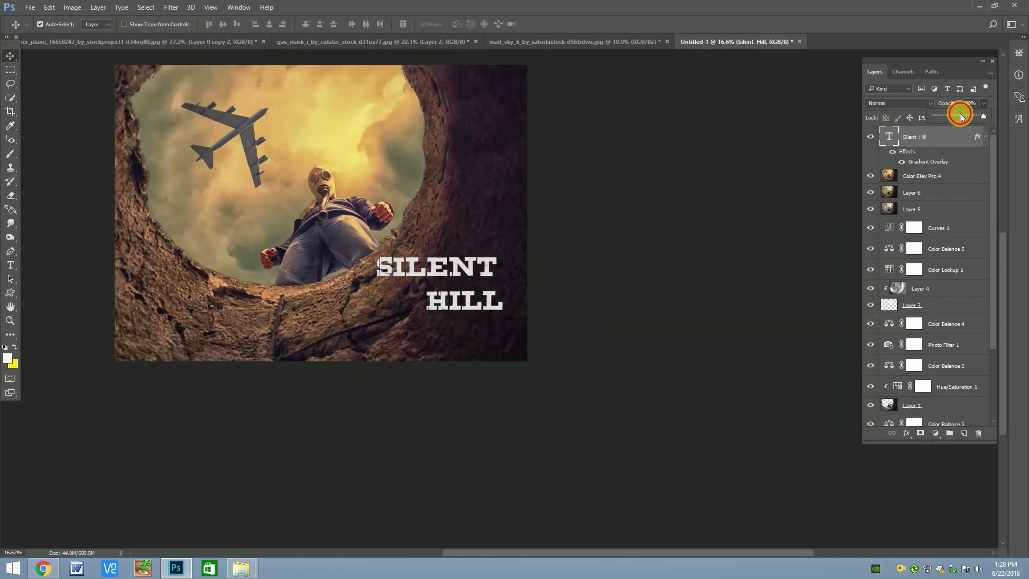
pyautogui.click(960, 114)
pyautogui.write('5')
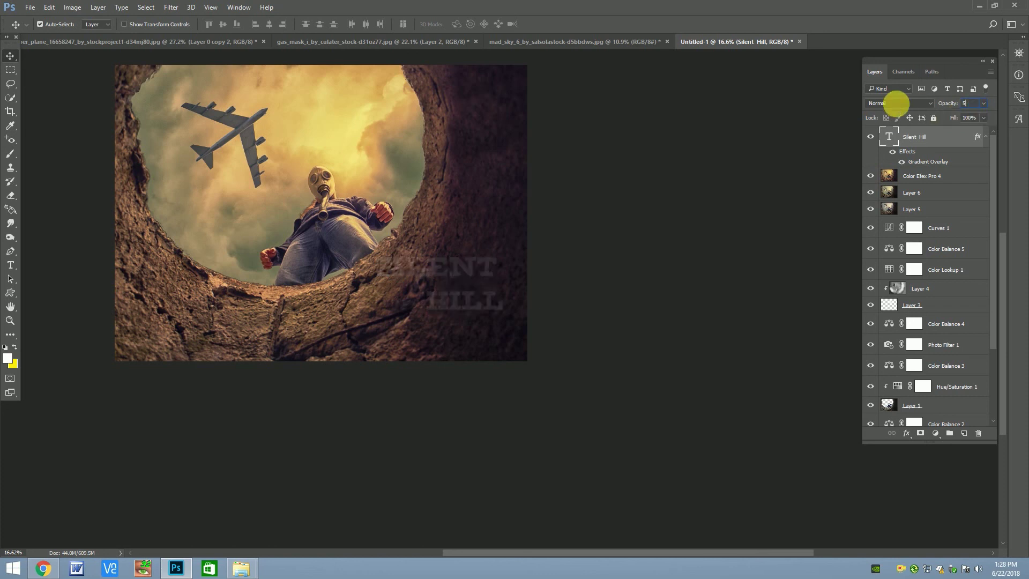
pyautogui.write('0')
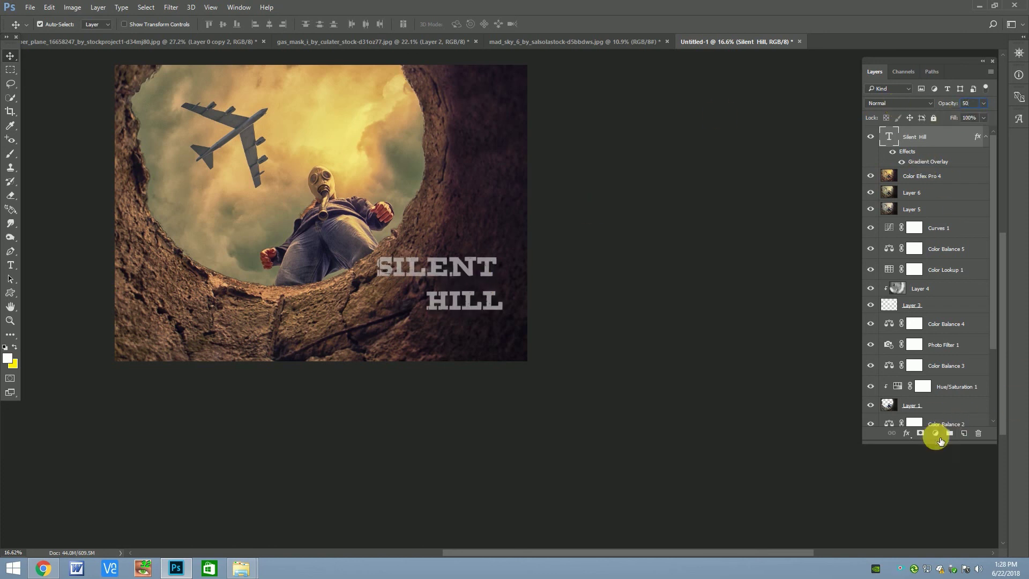
pyautogui.click(940, 441)
# Enable a black drop shadow on the SILENT HILL layer in Blending Options.
pyautogui.click(758, 249)
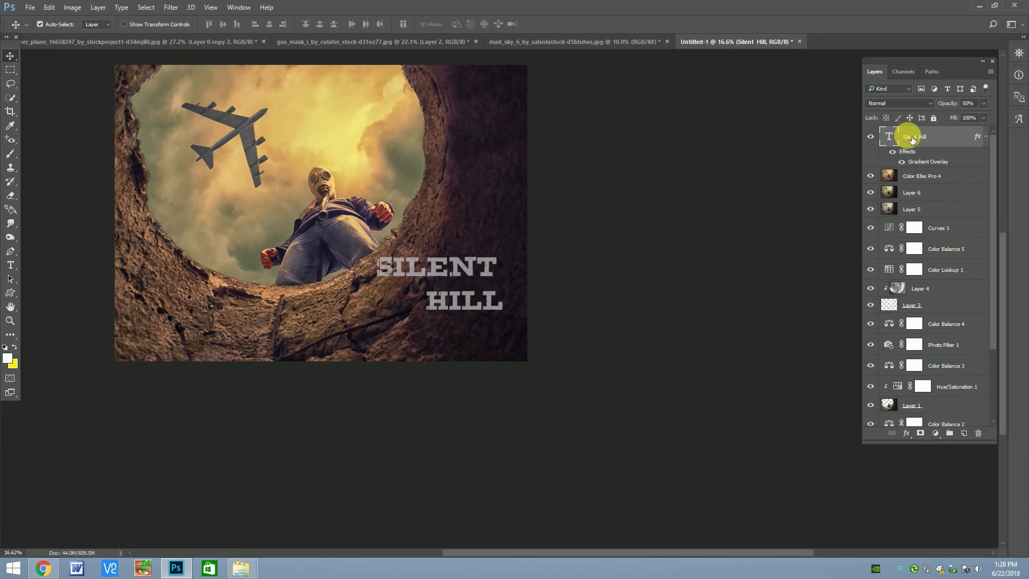
pyautogui.rightClick(912, 139)
pyautogui.click(716, 114)
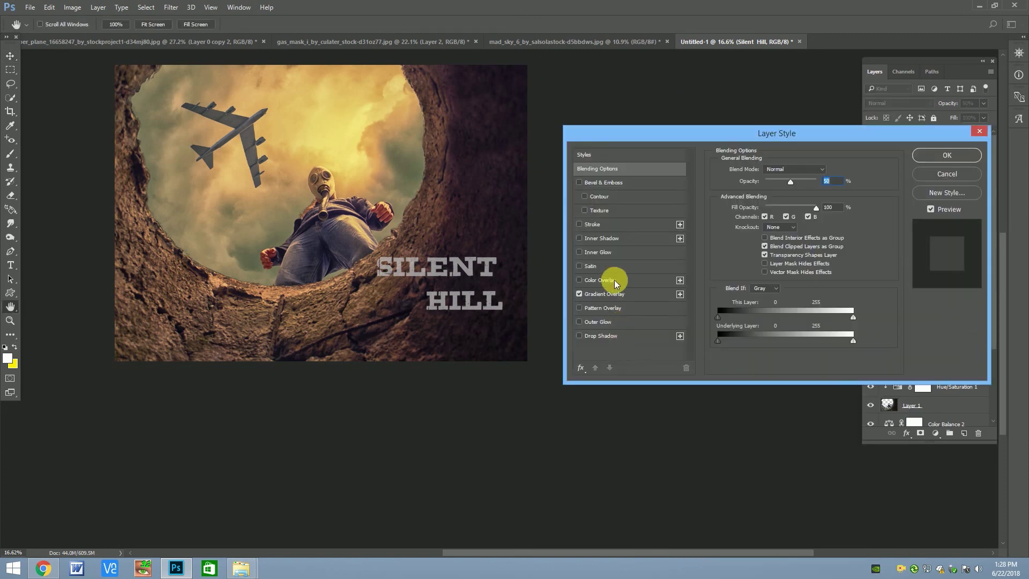
pyautogui.click(600, 336)
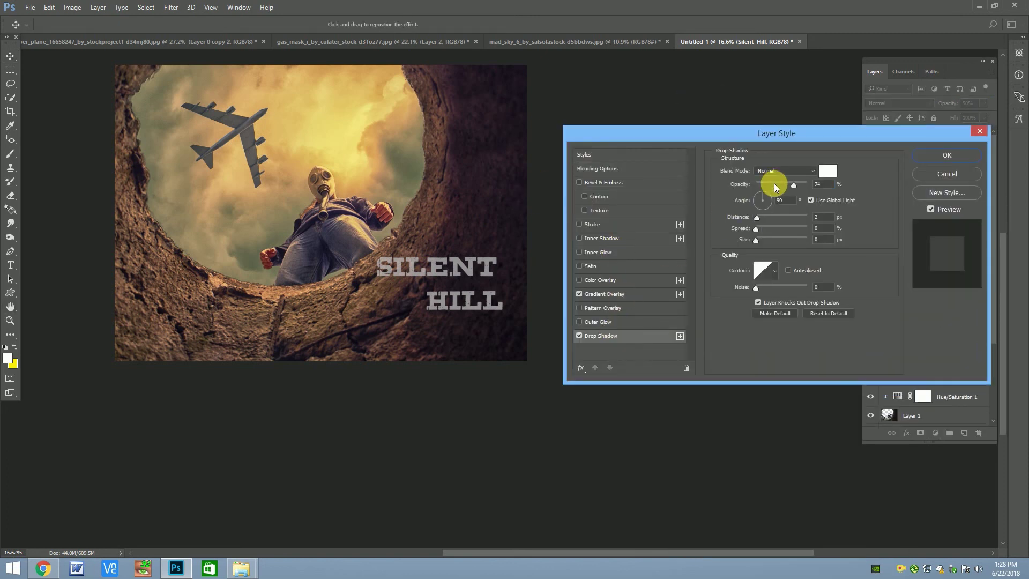
pyautogui.moveTo(774, 239)
pyautogui.mouseDown()
pyautogui.moveTo(788, 239)
pyautogui.moveTo(762, 239)
pyautogui.moveTo(787, 229)
pyautogui.mouseUp()
pyautogui.click(828, 171)
pyautogui.click(633, 393)
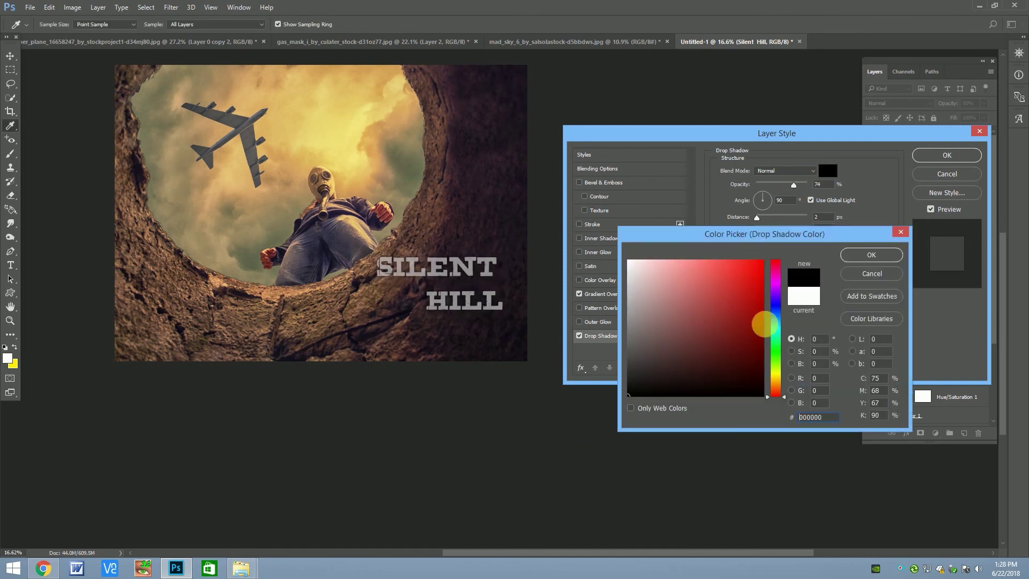
pyautogui.click(864, 259)
# Give the shadow 0 px size, a shorter distance and a slightly tilted angle, then apply it.
pyautogui.moveTo(794, 185); pyautogui.dragTo(806, 185)
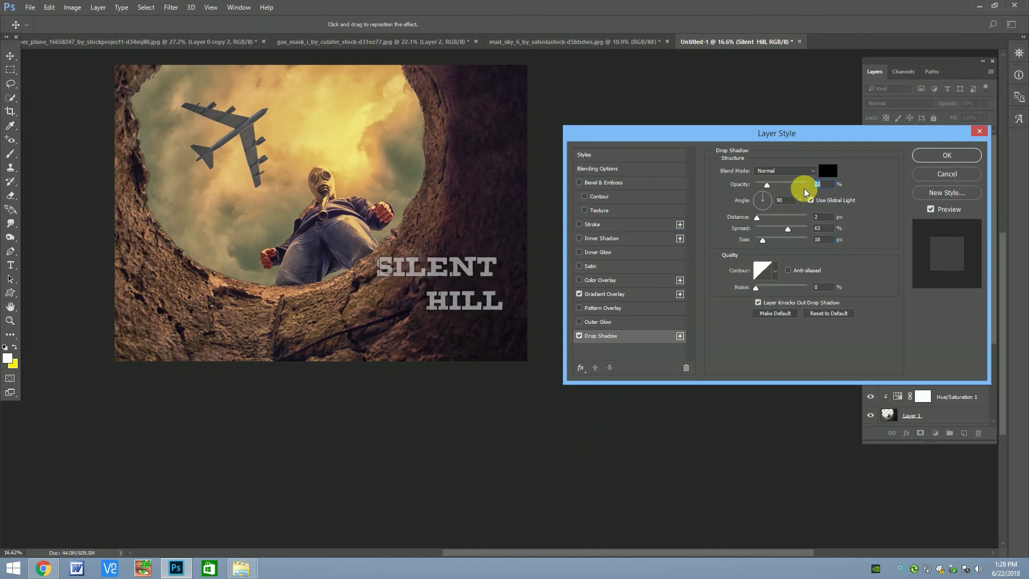
pyautogui.moveTo(762, 239)
pyautogui.mouseDown()
pyautogui.moveTo(784, 240)
pyautogui.moveTo(767, 239)
pyautogui.moveTo(788, 215)
pyautogui.moveTo(808, 217)
pyautogui.moveTo(763, 241)
pyautogui.moveTo(809, 218)
pyautogui.moveTo(794, 224)
pyautogui.moveTo(757, 207)
pyautogui.moveTo(765, 197)
pyautogui.mouseUp()
pyautogui.click(786, 217)
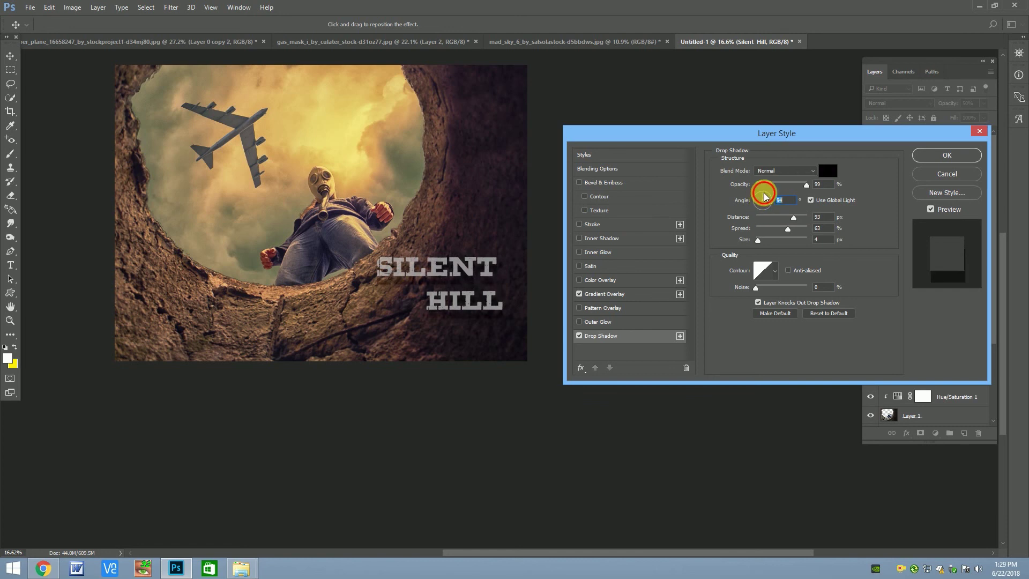
pyautogui.moveTo(758, 240); pyautogui.dragTo(718, 238)
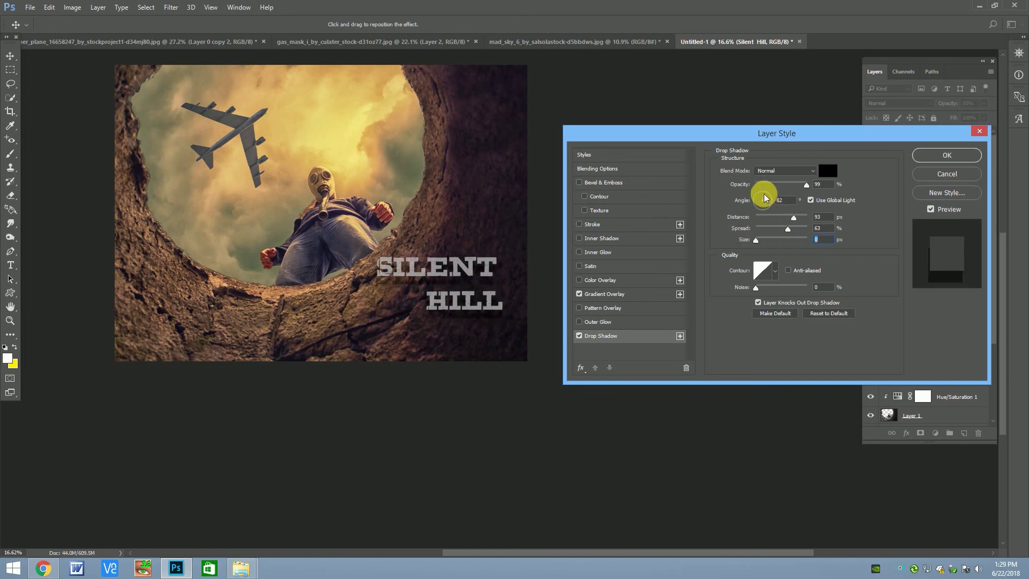
pyautogui.moveTo(770, 203); pyautogui.dragTo(769, 214)
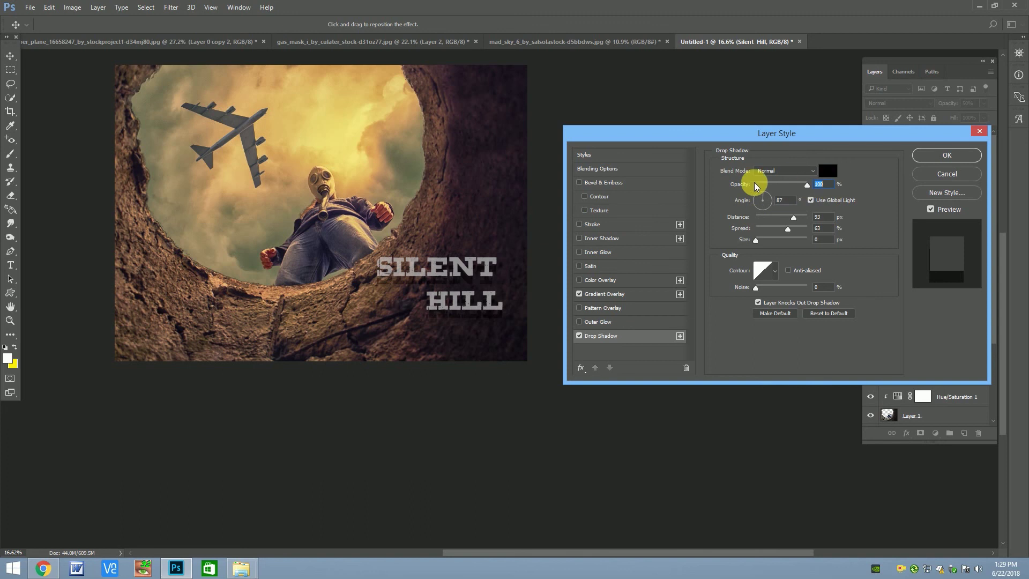
pyautogui.click(947, 155)
pyautogui.scroll(2, 460, 264)
pyautogui.scroll(2, 476, 302)
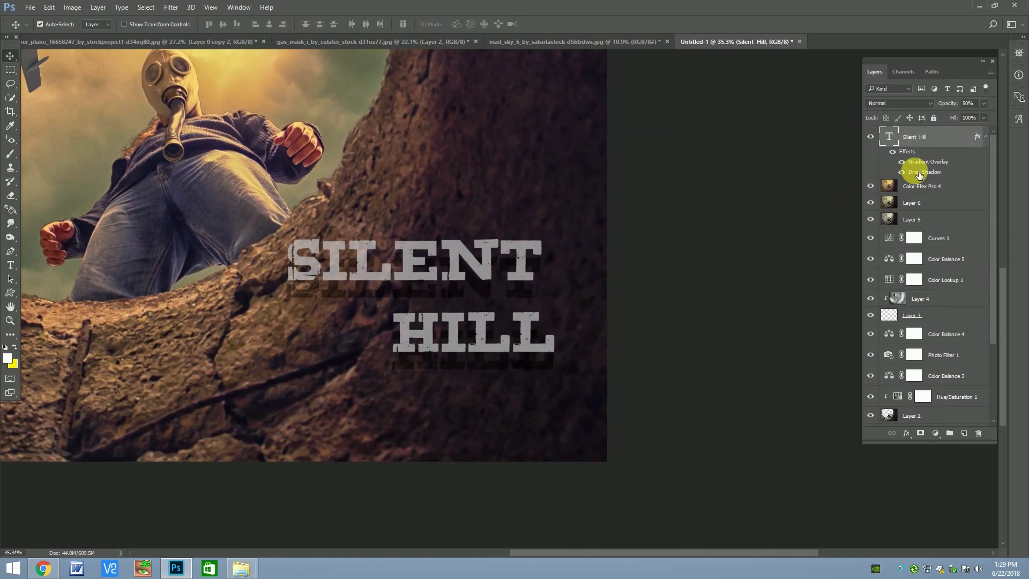
pyautogui.scroll(-2, 460, 276)
pyautogui.scroll(-2, 460, 275)
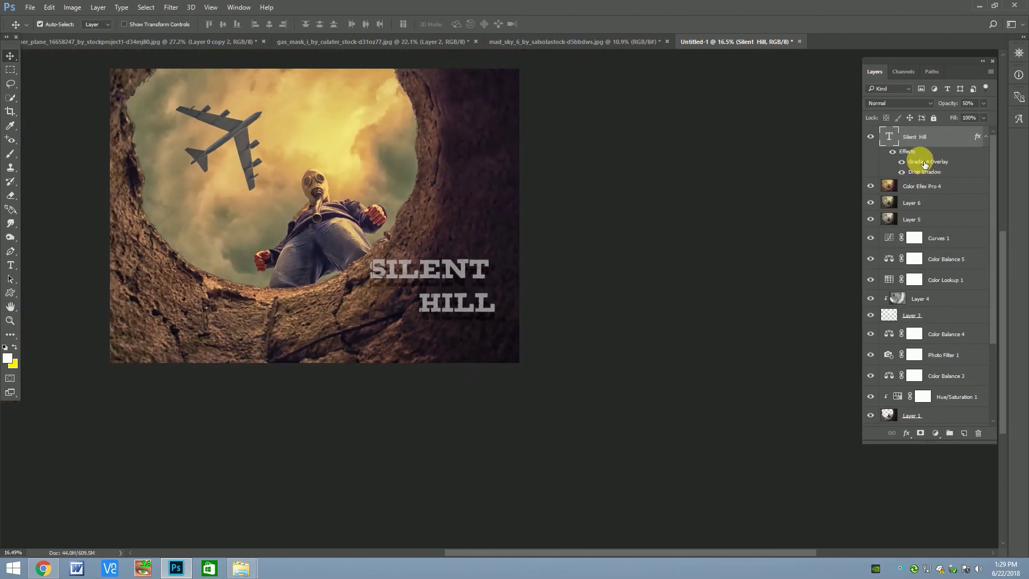
# Refine the drop shadow to 72% opacity with size kept at 0.
pyautogui.doubleClick(925, 164)
pyautogui.moveTo(776, 239); pyautogui.dragTo(747, 227)
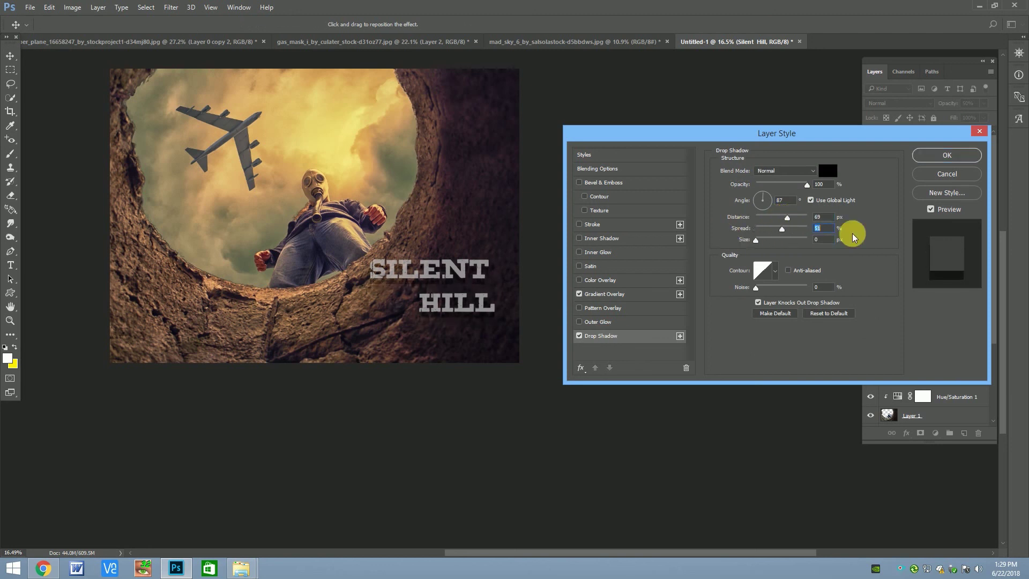
pyautogui.moveTo(787, 185); pyautogui.dragTo(793, 185)
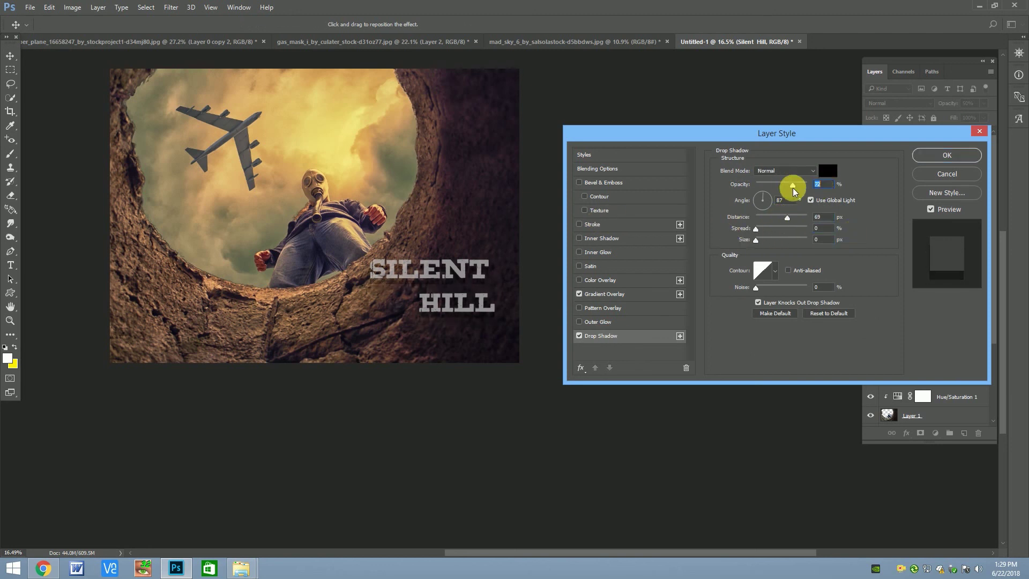
pyautogui.click(936, 161)
pyautogui.scroll(-3, 409, 241)
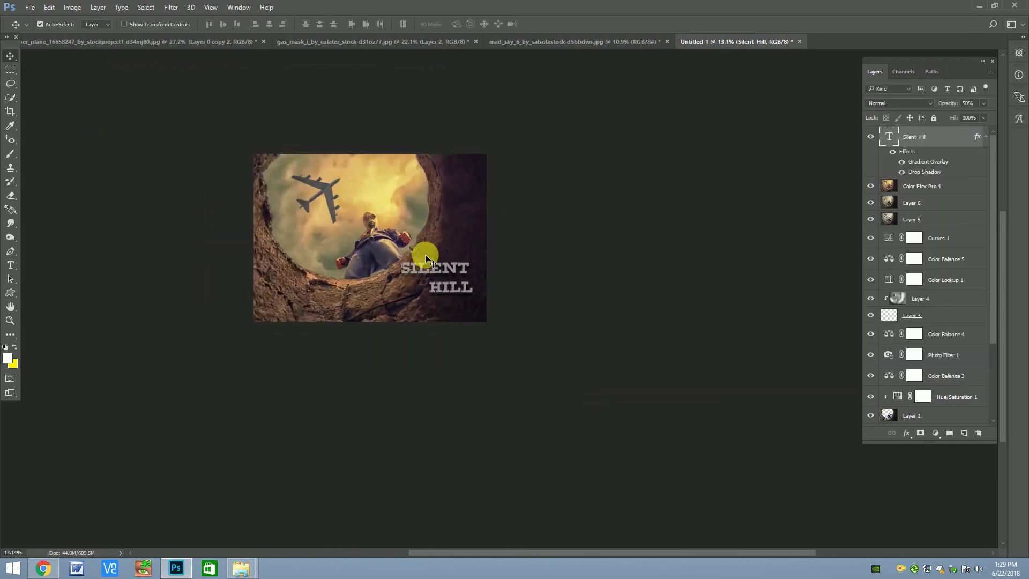
pyautogui.scroll(2, 425, 253)
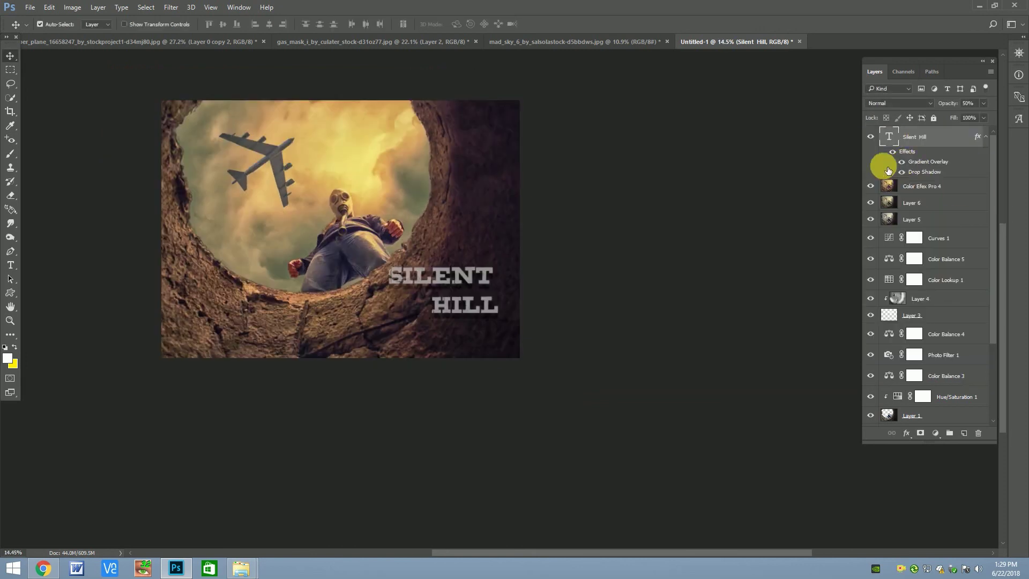
pyautogui.scroll(2, 437, 272)
pyautogui.scroll(-1, 467, 276)
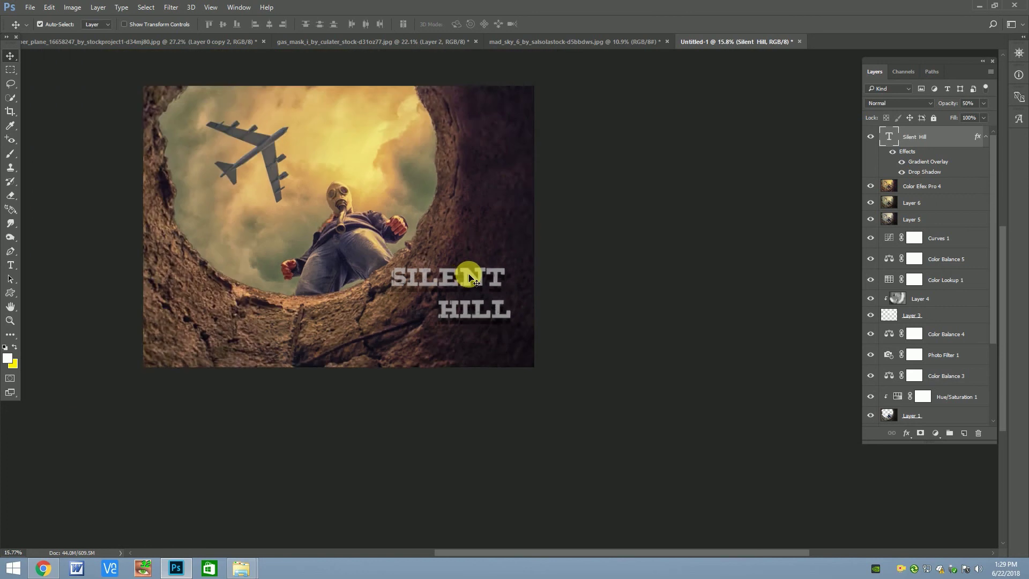
pyautogui.scroll(-2, 469, 277)
# Stamp all visible content into a new merged Layer 7.
pyautogui.hotkey('ctrl', 'shift', 'alt', 'n')
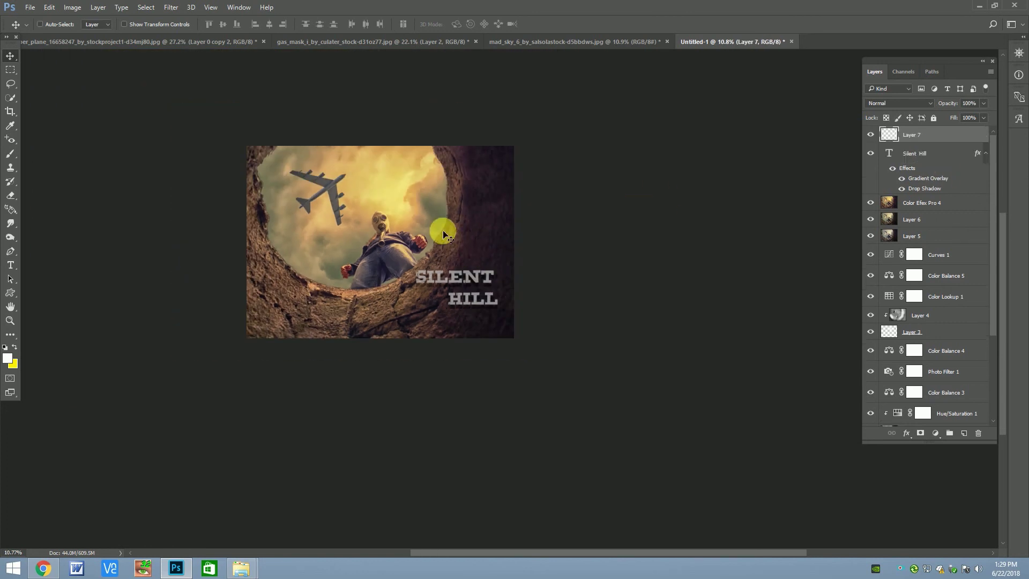
pyautogui.hotkey('ctrl', 'shift', 'alt', 'e')
pyautogui.scroll(1, 456, 246)
# Apply Color Efex Pro 4's Detail Extractor at 35% to Layer 7.
pyautogui.click(171, 7)
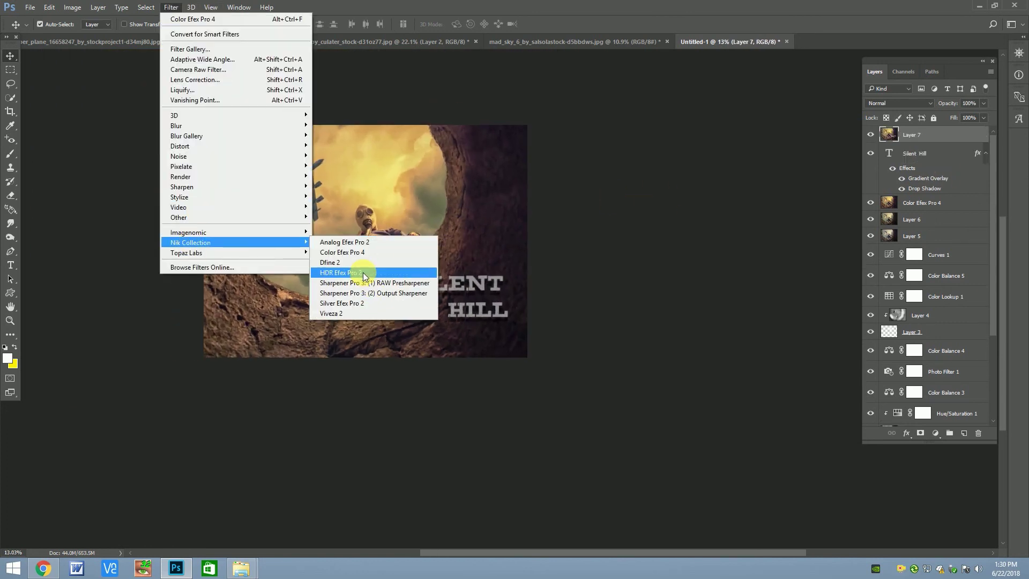
pyautogui.click(358, 253)
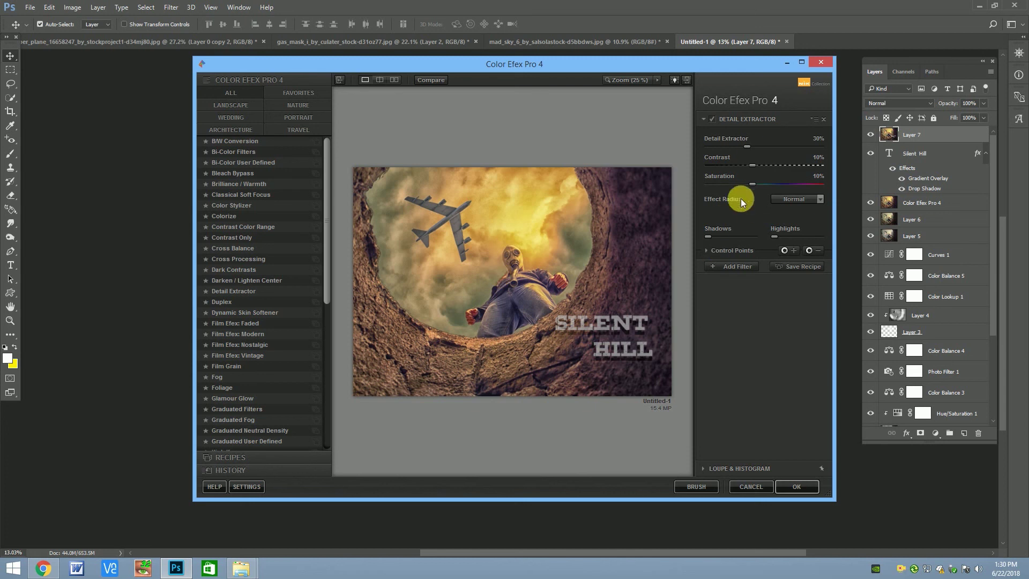
pyautogui.write('0')
pyautogui.press('Return')
pyautogui.write('35')
pyautogui.press('Return')
pyautogui.click(736, 266)
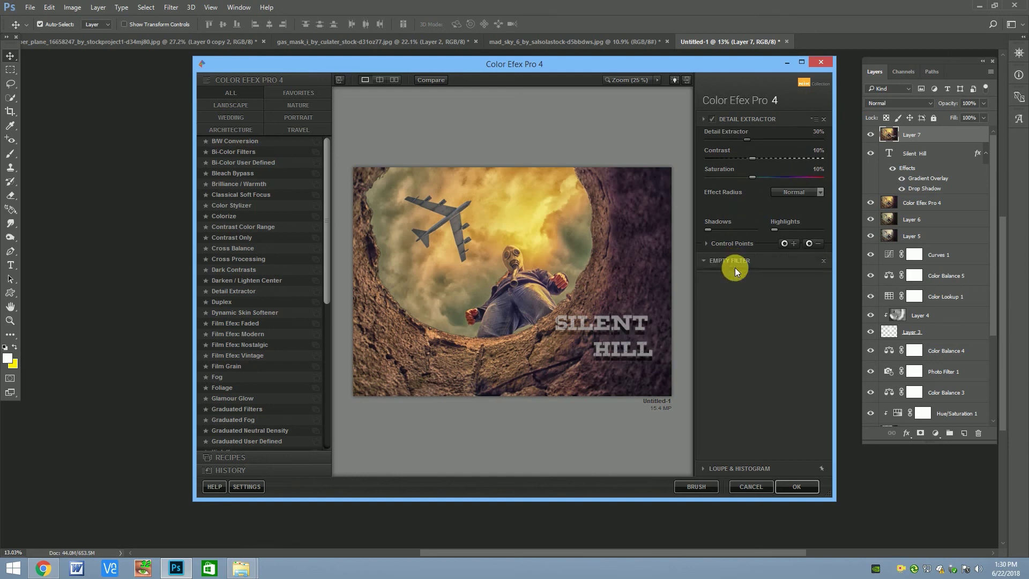
pyautogui.click(798, 488)
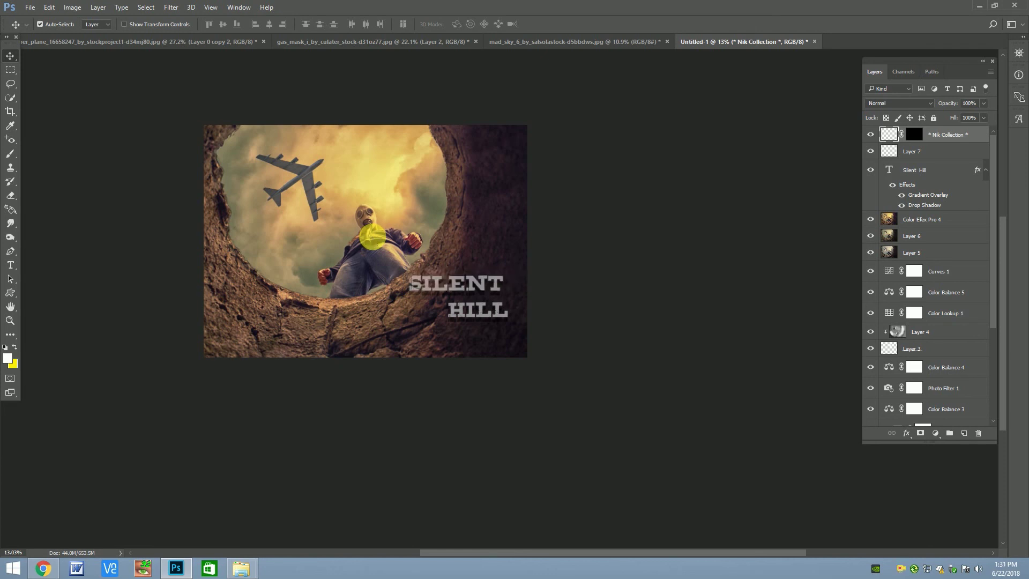
# Softly erase the Detail Extractor layer around the plane, figure and hole wall (opacity 15% then 31%, size 800).
pyautogui.click(10, 195)
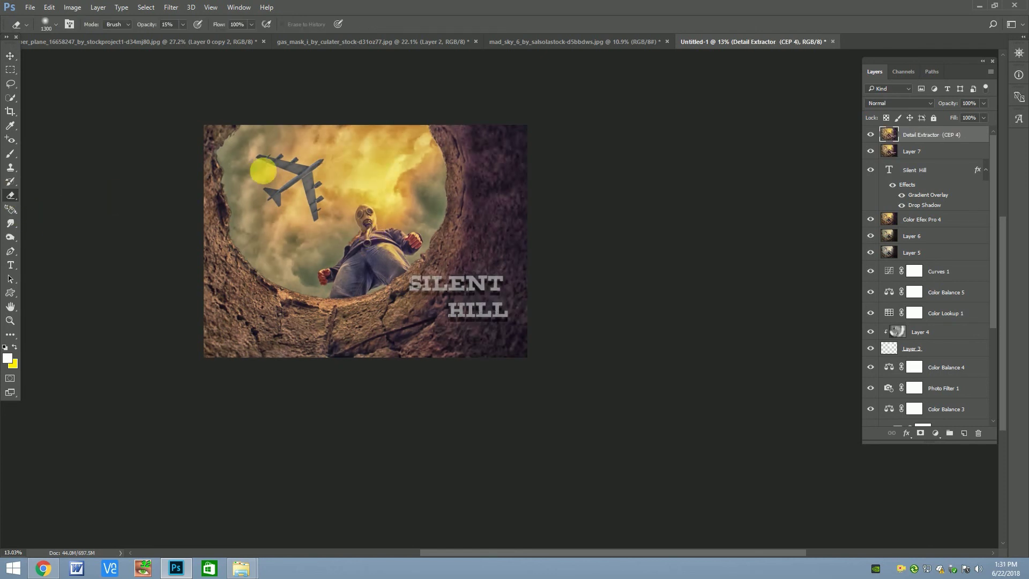
pyautogui.moveTo(413, 219); pyautogui.dragTo(534, 165)
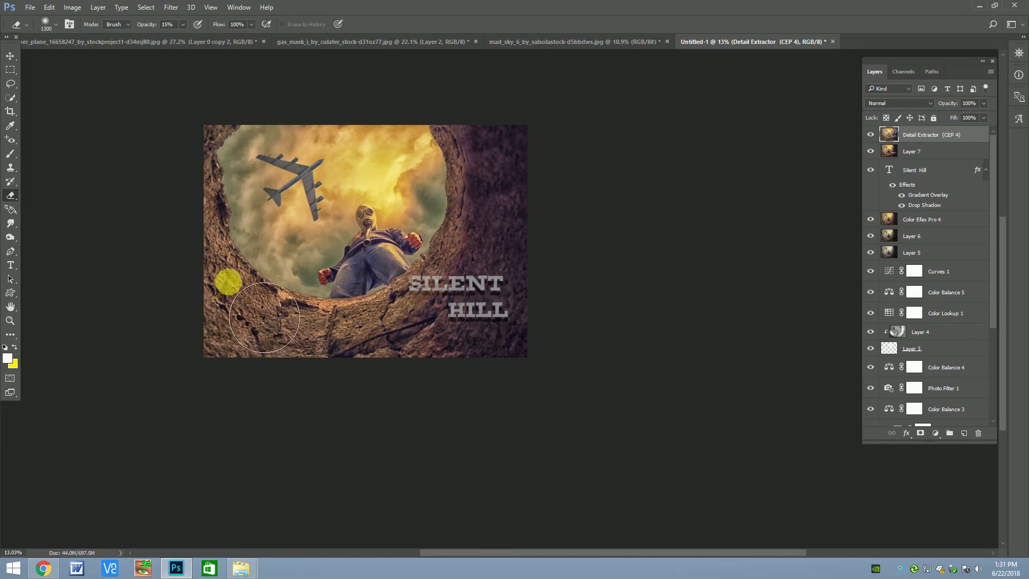
pyautogui.scroll(2, 228, 283)
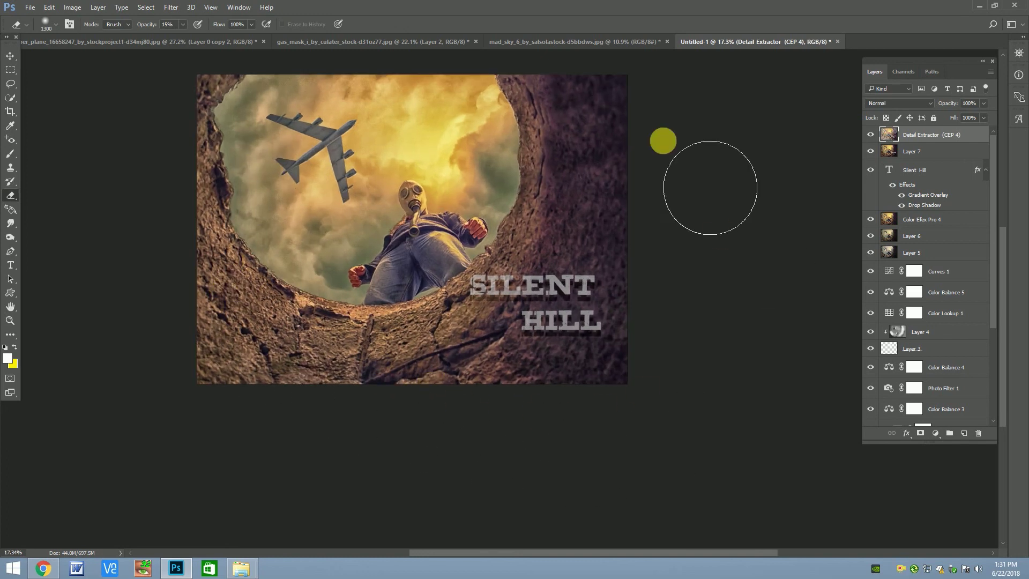
pyautogui.scroll(-2, 540, 241)
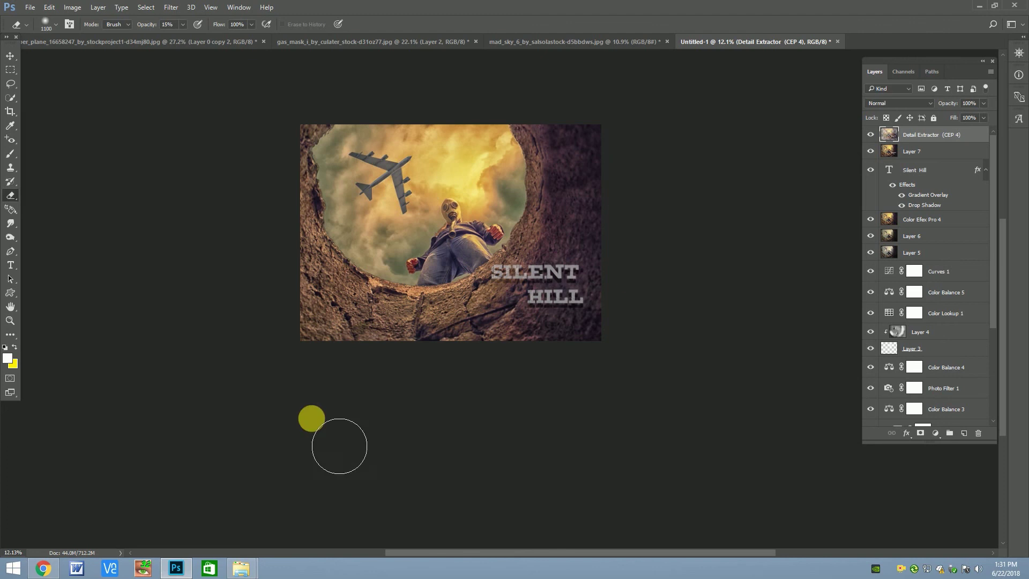
pyautogui.scroll(-1, 251, 264)
pyautogui.scroll(2, 300, 220)
pyautogui.scroll(-1, 320, 223)
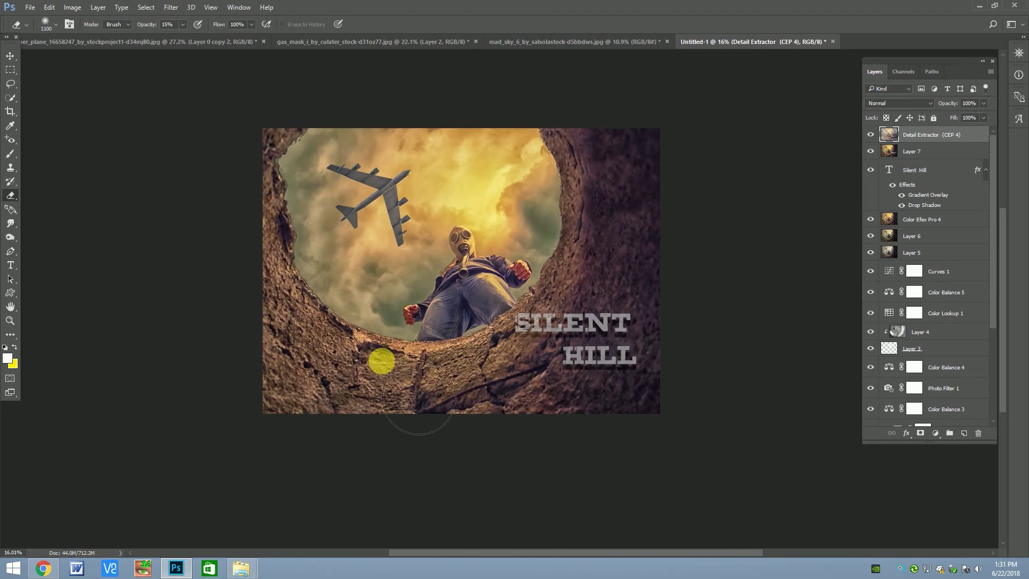
pyautogui.click(182, 24)
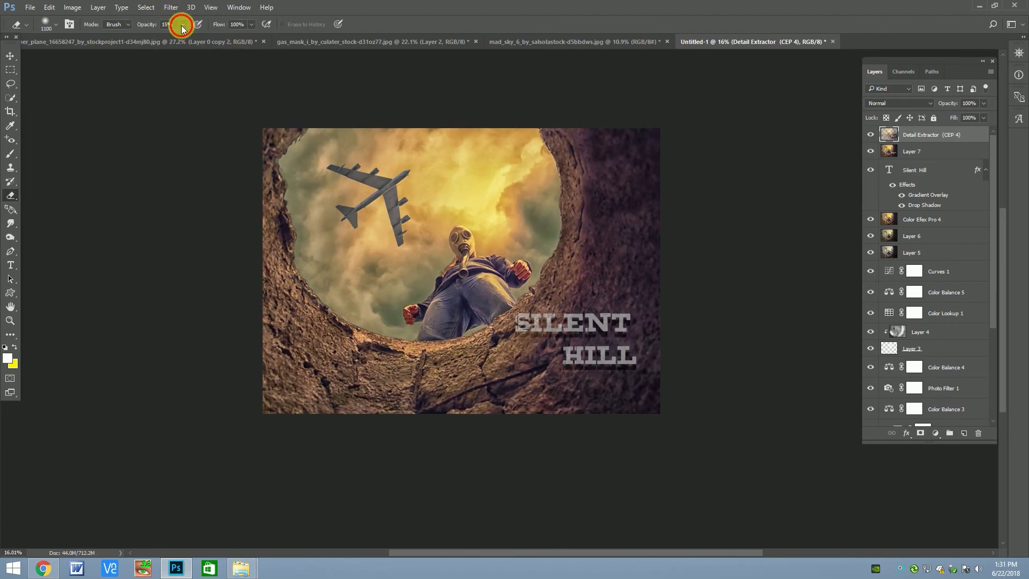
pyautogui.moveTo(182, 36); pyautogui.dragTo(190, 37)
pyautogui.press('[')
pyautogui.press('[')
pyautogui.press('[')
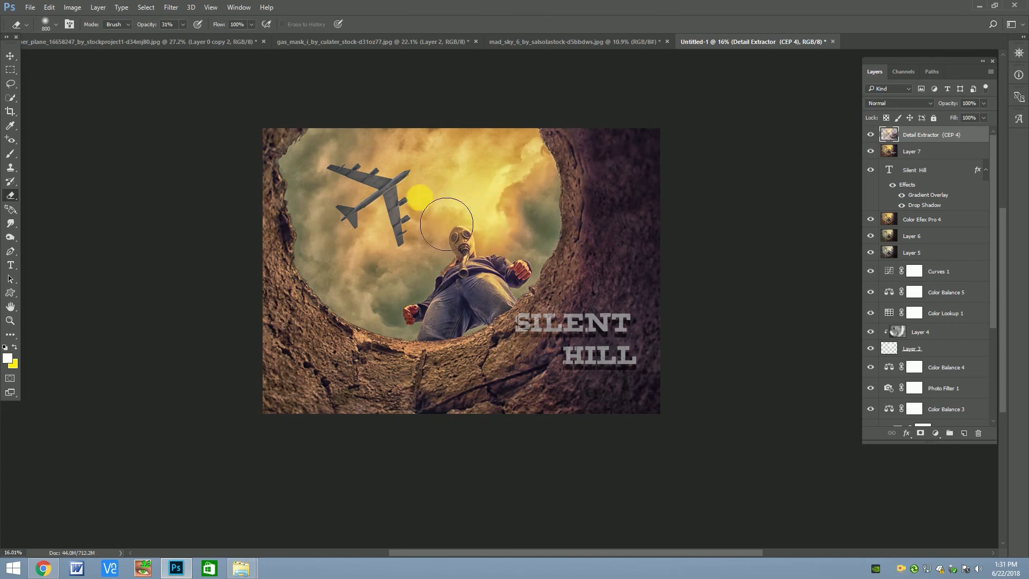
pyautogui.scroll(-2, 360, 223)
# Stamp all visible layers into a new merged Layer 8.
pyautogui.press('v')
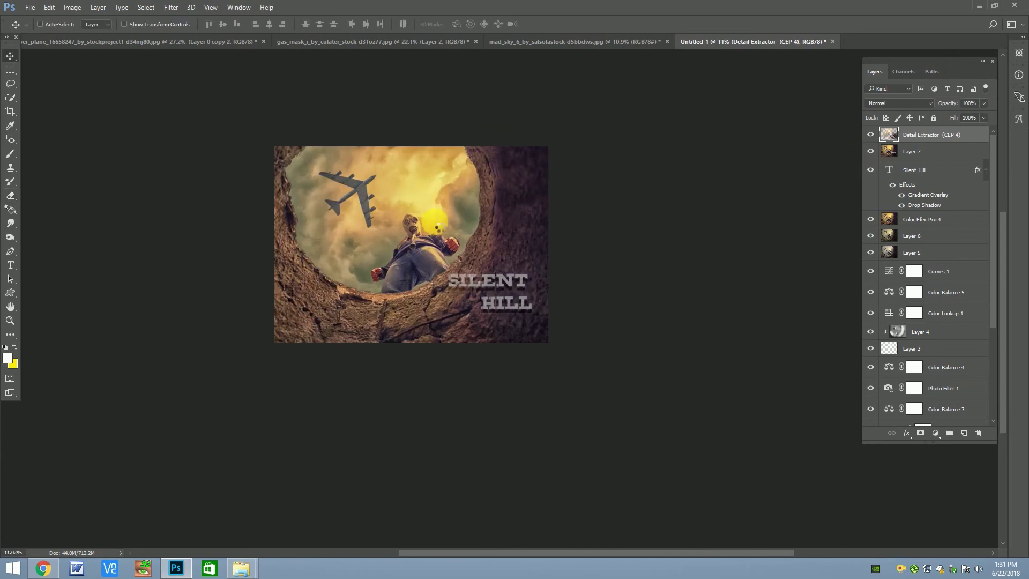
pyautogui.hotkey('ctrl', 'shift', 'alt', 'e')
pyautogui.scroll(1, 430, 225)
pyautogui.scroll(2, 429, 257)
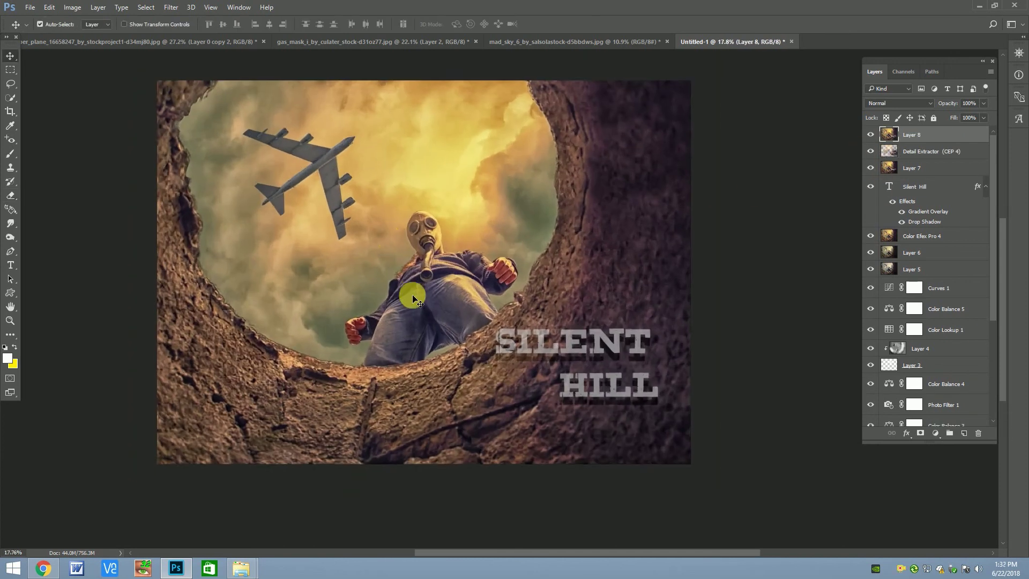